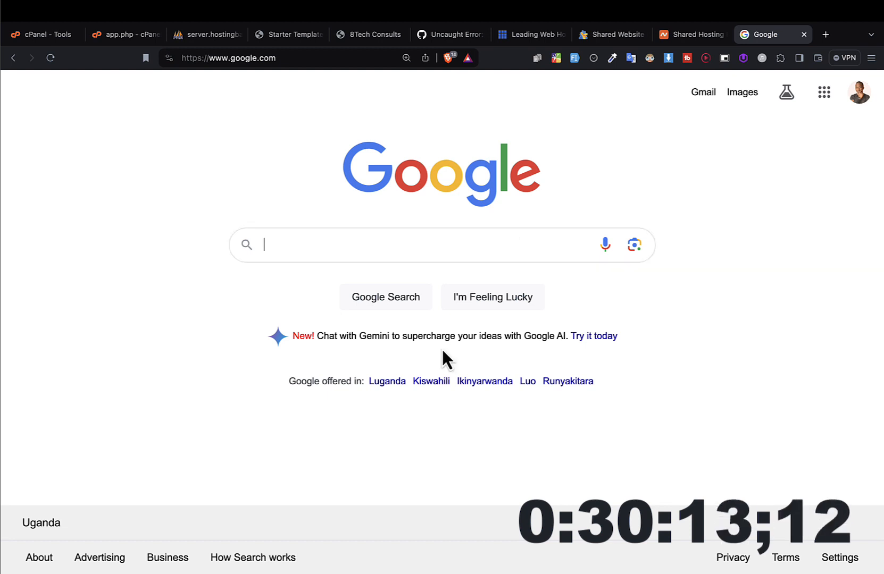
# Step: Search Google for "web hosting in uganda"
pyautogui.write('web hos')
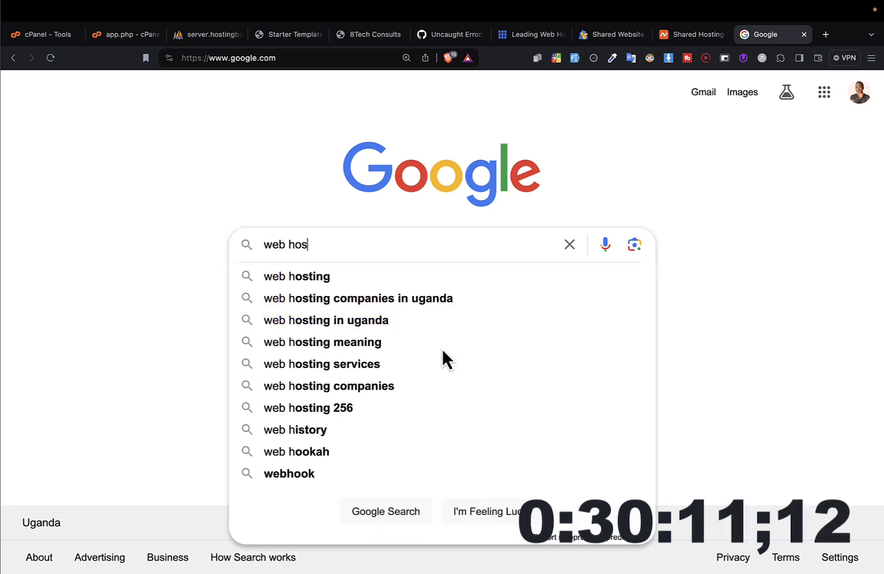
pyautogui.write('ting in ')
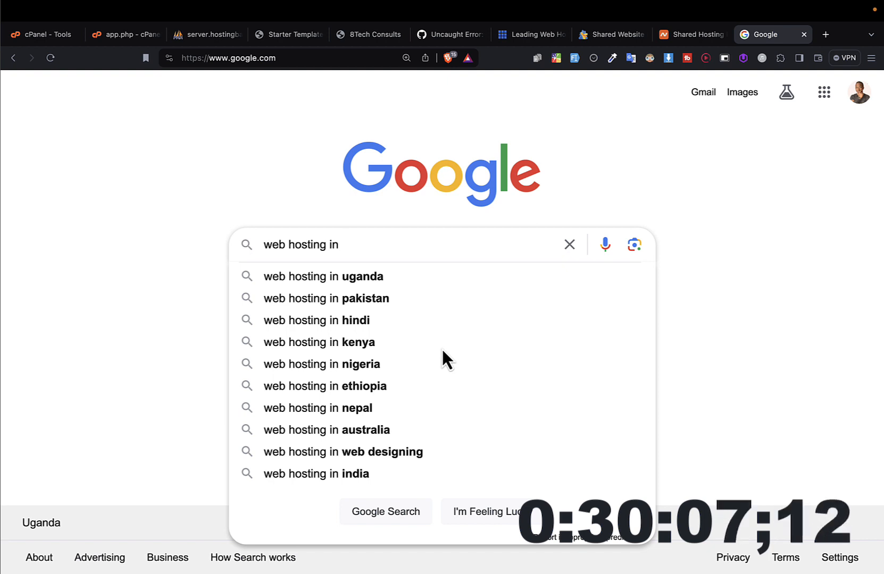
pyautogui.write('uganda')
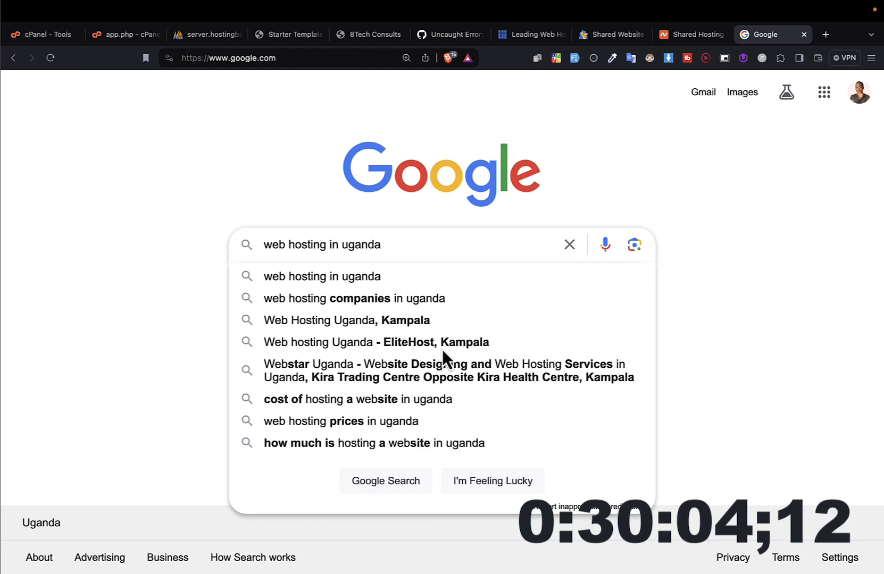
pyautogui.press('Return')
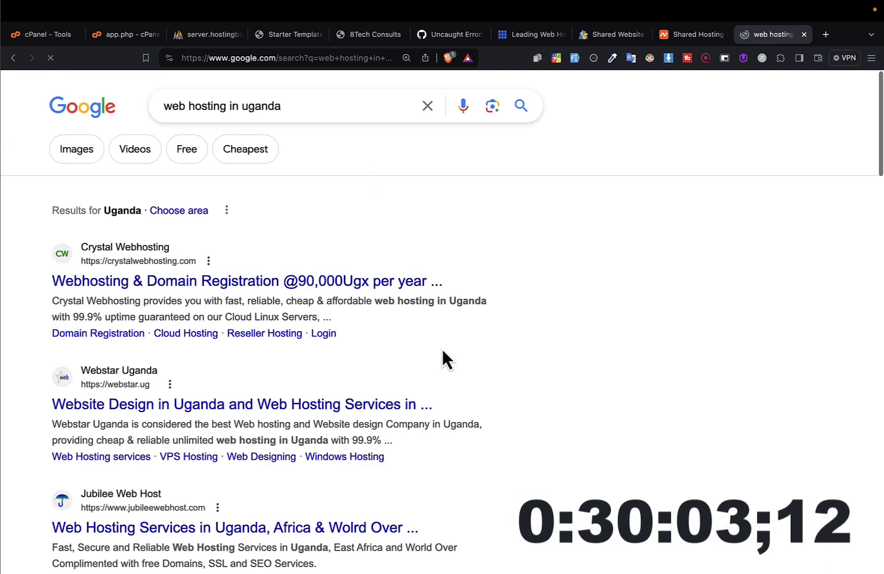
# Step: Open the Crystal Webhosting, Webstar Uganda and Jubilee Web Host search results in new tabs
pyautogui.scroll(-3, 294, 347)
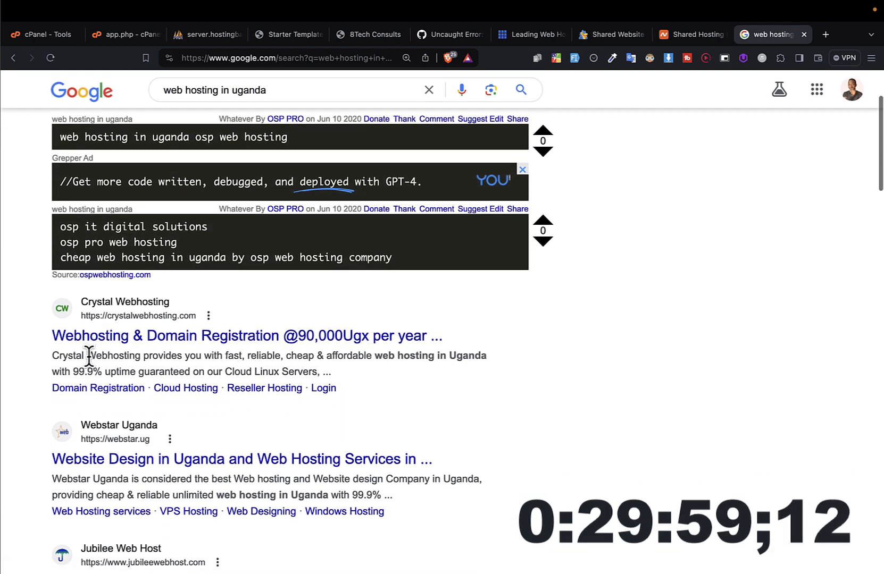
pyautogui.scroll(-2, 89, 355)
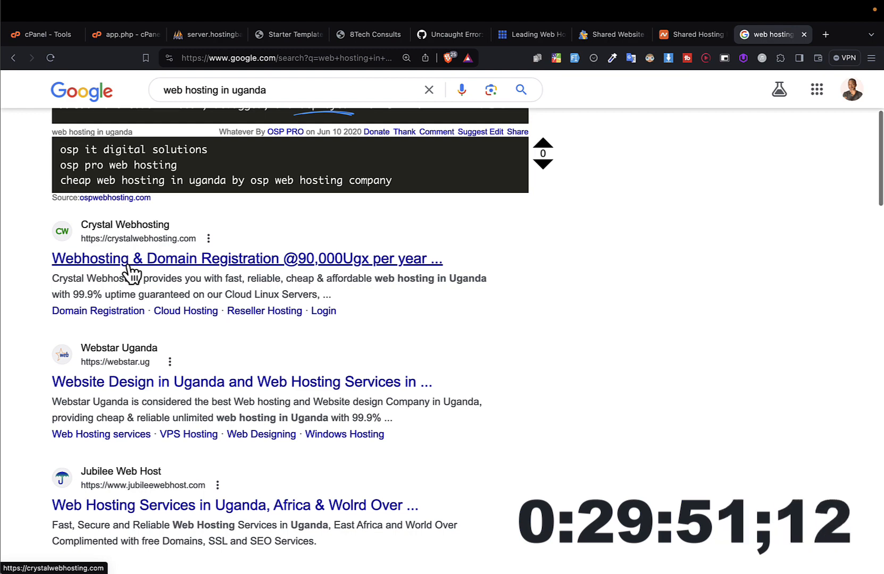
pyautogui.rightClick(128, 264)
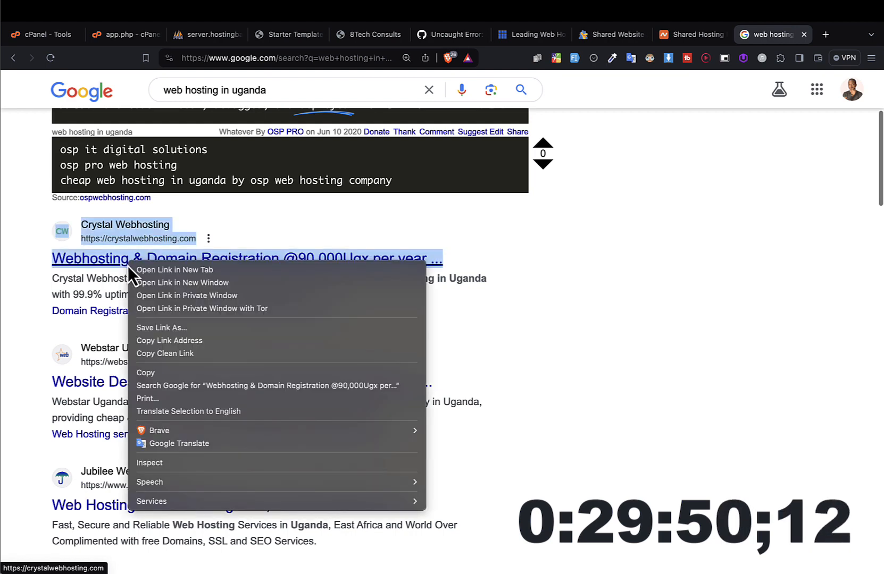
pyautogui.click(191, 266)
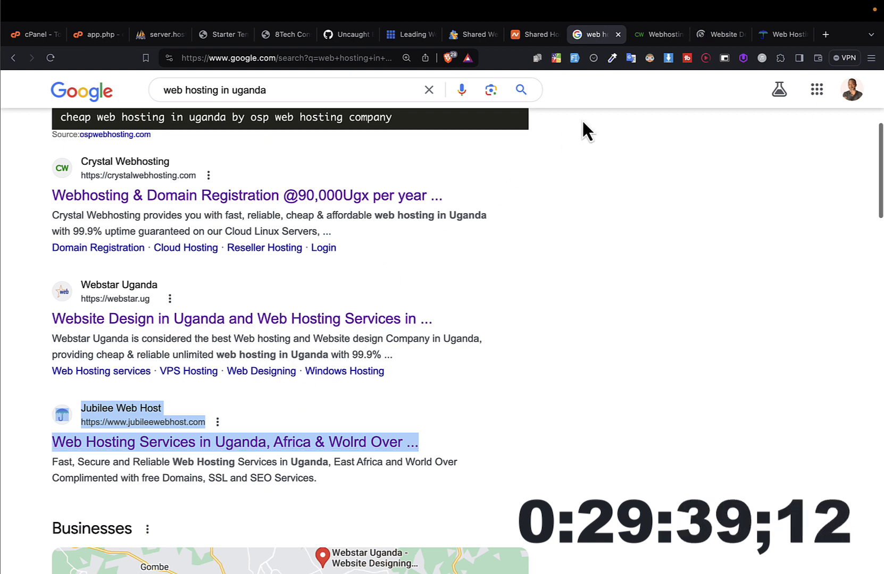
# Step: Review the hosting plans on Crystal Webhosting's site and start an order for the Economy Web Hosting plan
pyautogui.click(649, 42)
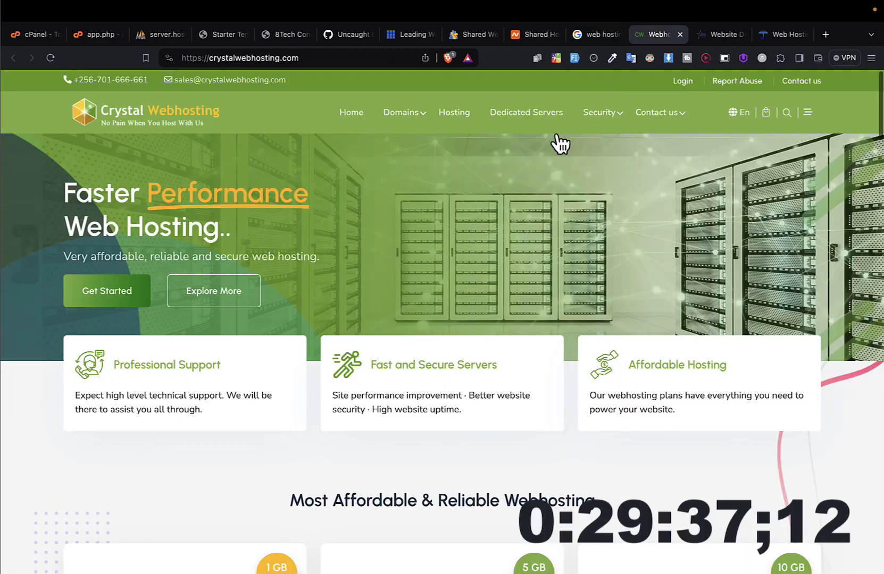
pyautogui.scroll(-8, 361, 400)
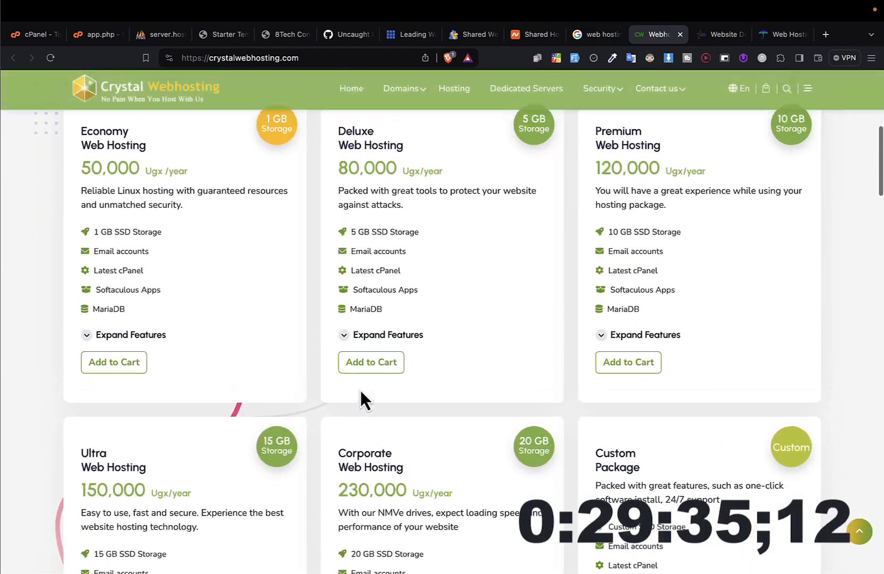
pyautogui.scroll(2, 360, 394)
pyautogui.scroll(-5, 360, 393)
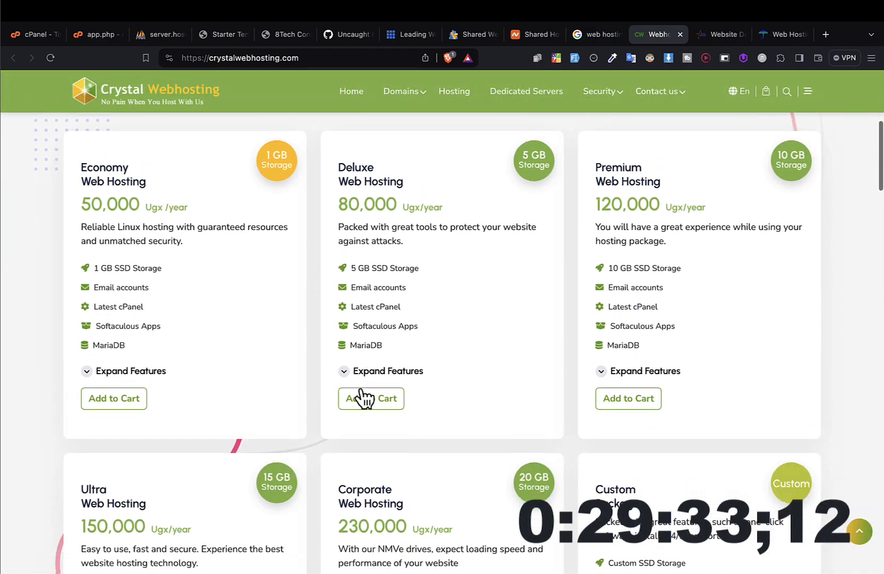
pyautogui.scroll(-5, 361, 394)
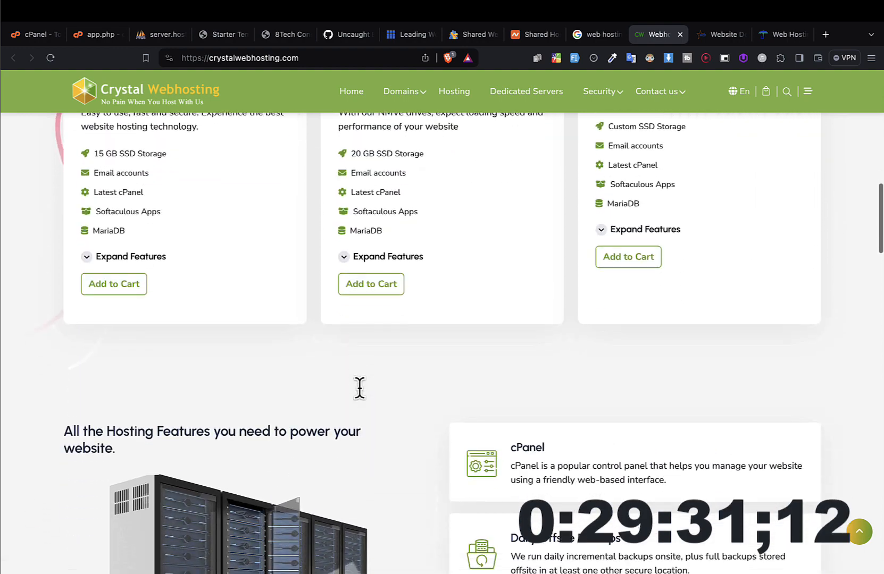
pyautogui.scroll(8, 361, 396)
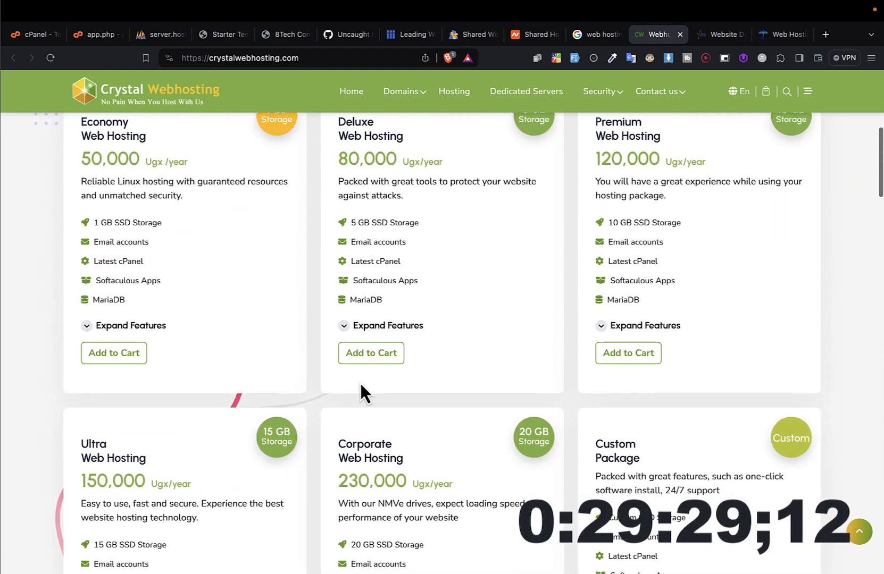
pyautogui.click(117, 359)
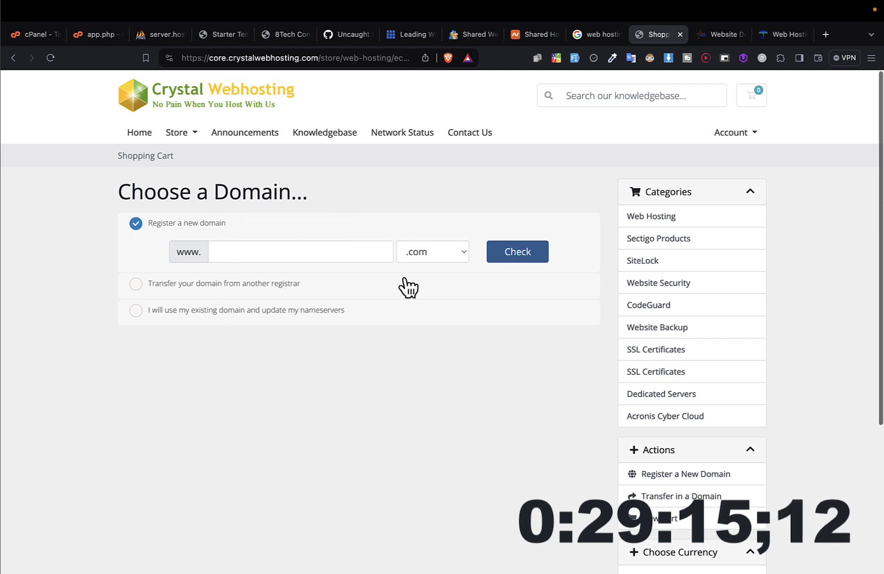
# Step: Review the hosting plans on the Webstar Uganda site and view Jubilee Web Host's homepage
pyautogui.moveTo(545, 555)
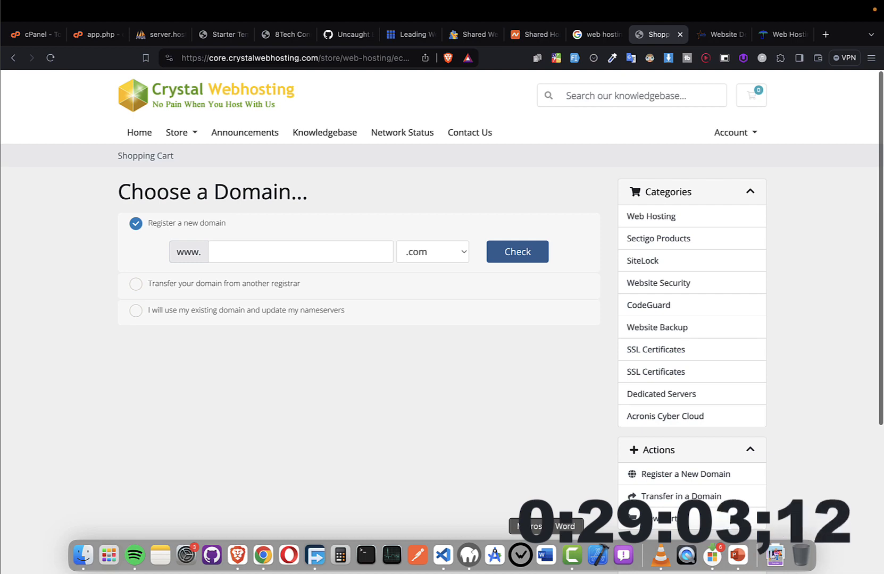
pyautogui.click(703, 33)
pyautogui.scroll(-6, 405, 297)
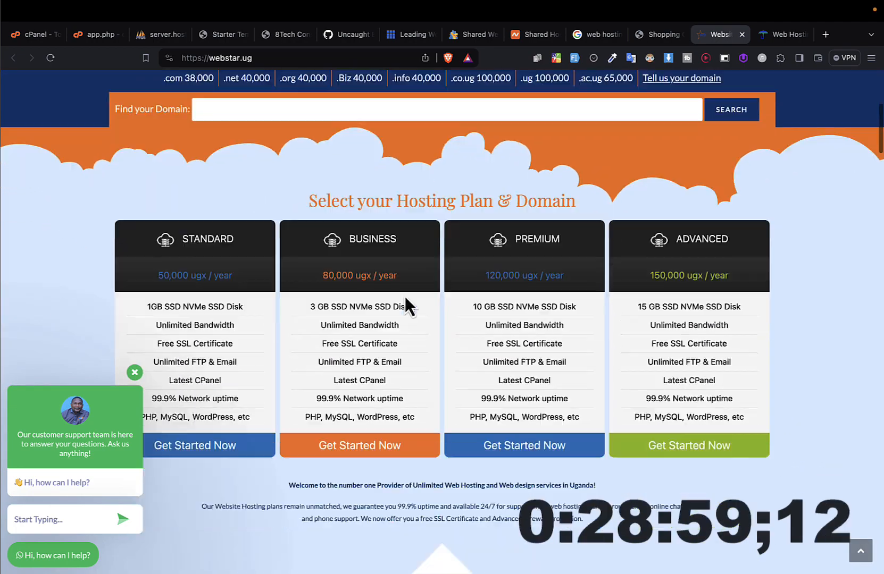
pyautogui.scroll(-3, 405, 296)
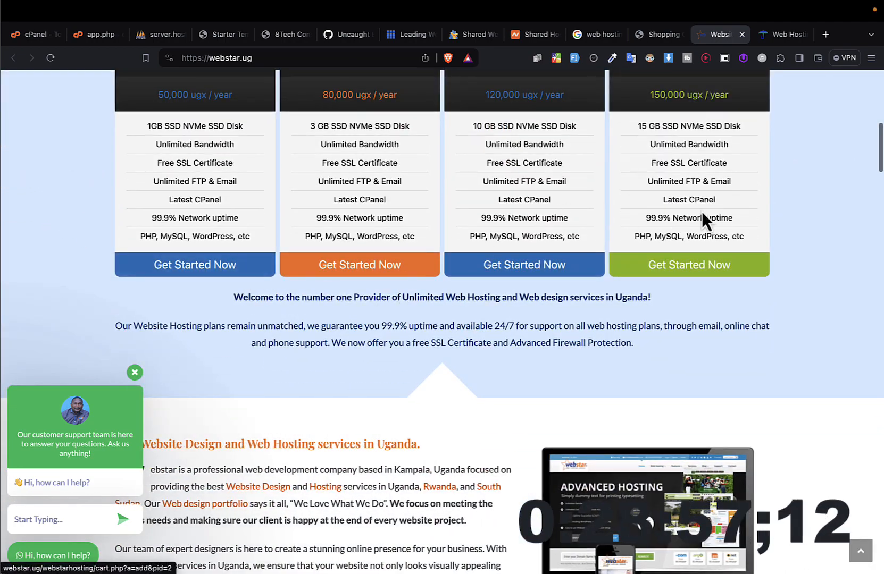
pyautogui.click(773, 36)
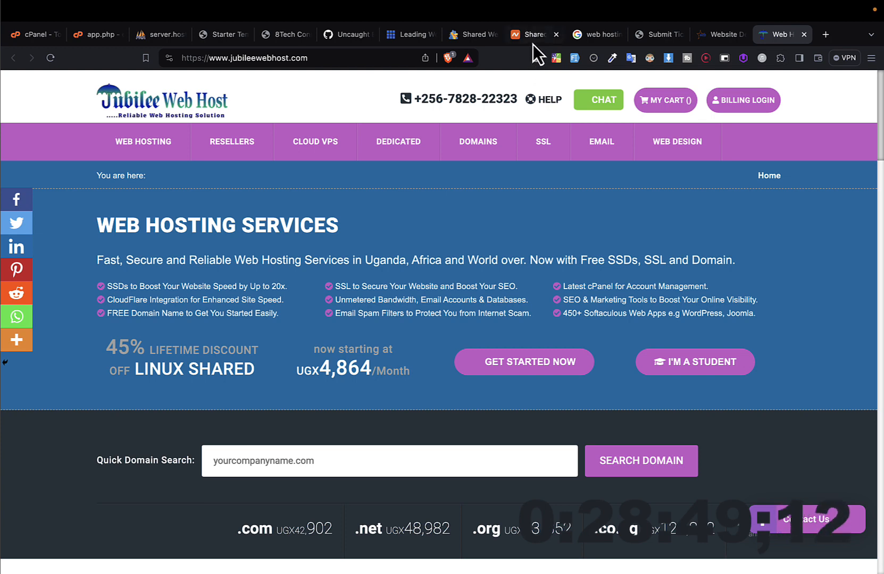
# Step: Shorten the Google query to "web hosting", run the search and look through the results
pyautogui.click(594, 36)
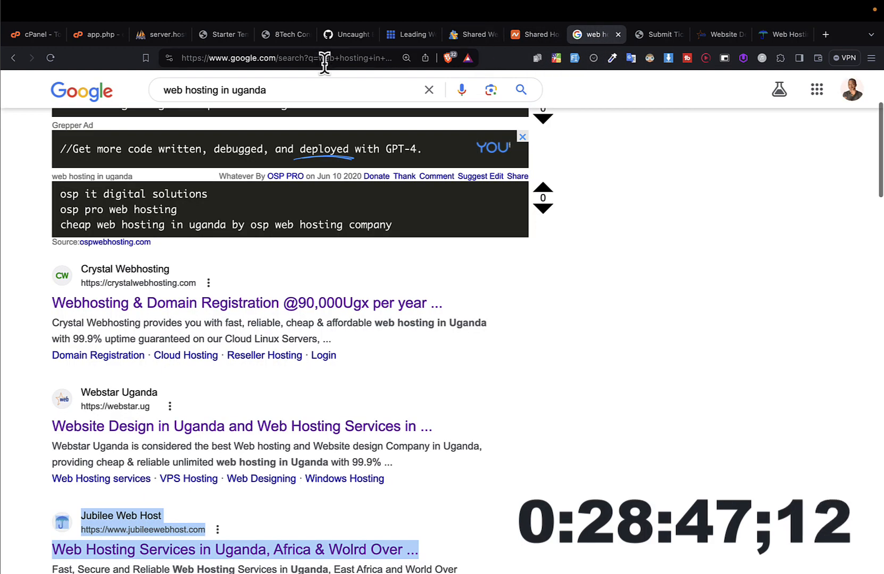
pyautogui.moveTo(301, 89); pyautogui.dragTo(184, 89)
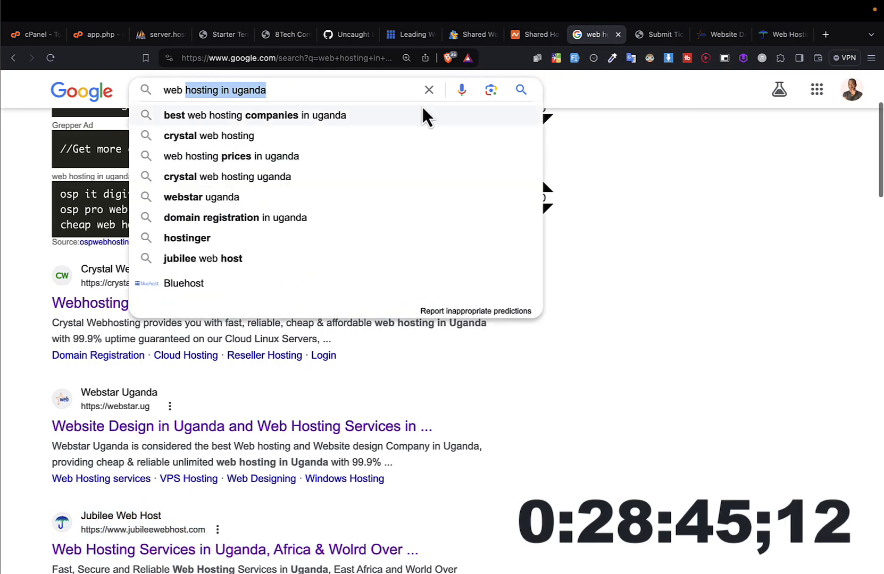
pyautogui.hotkey('alt', 'shift', 'Right')
pyautogui.hotkey('alt', 'shift', 'Right')
pyautogui.hotkey('alt', 'shift', 'Left')
pyautogui.press('BackSpace')
pyautogui.press('Return')
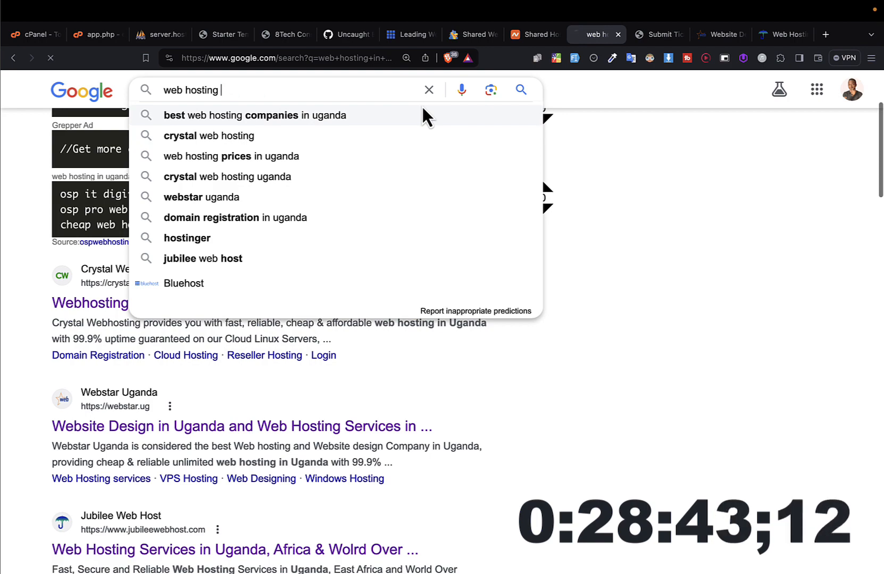
pyautogui.scroll(-5, 381, 253)
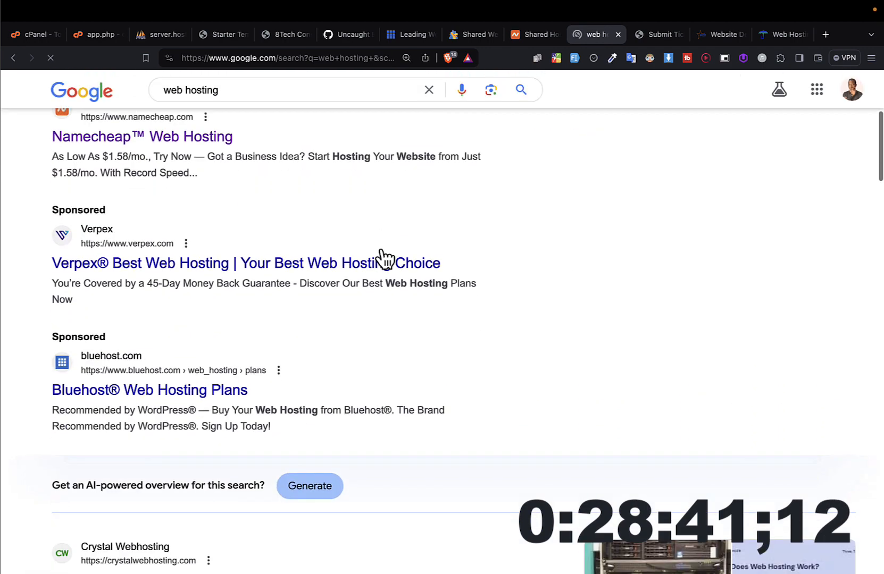
pyautogui.scroll(-3, 380, 250)
pyautogui.scroll(3, 381, 250)
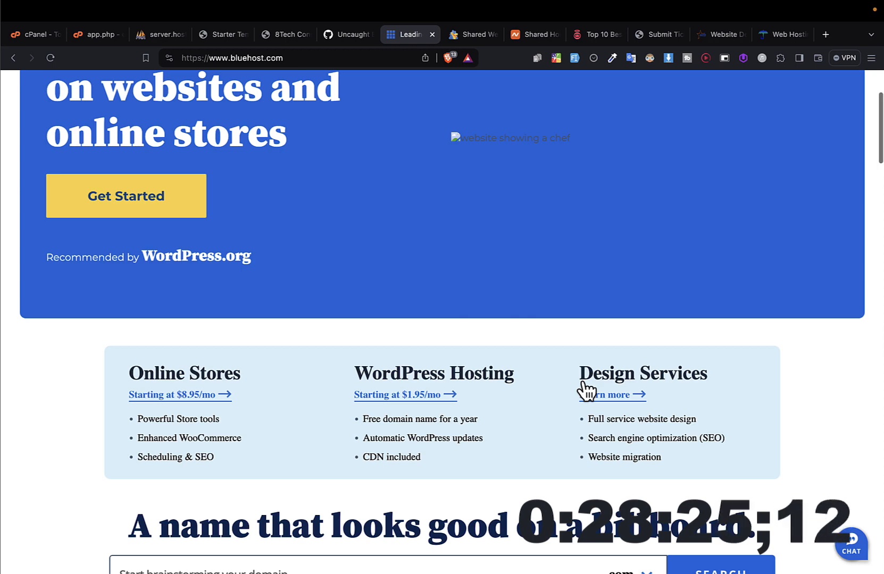
# Step: Compare the shared hosting offers on the Bluehost, HostGator and Namecheap sites
pyautogui.scroll(3, 583, 384)
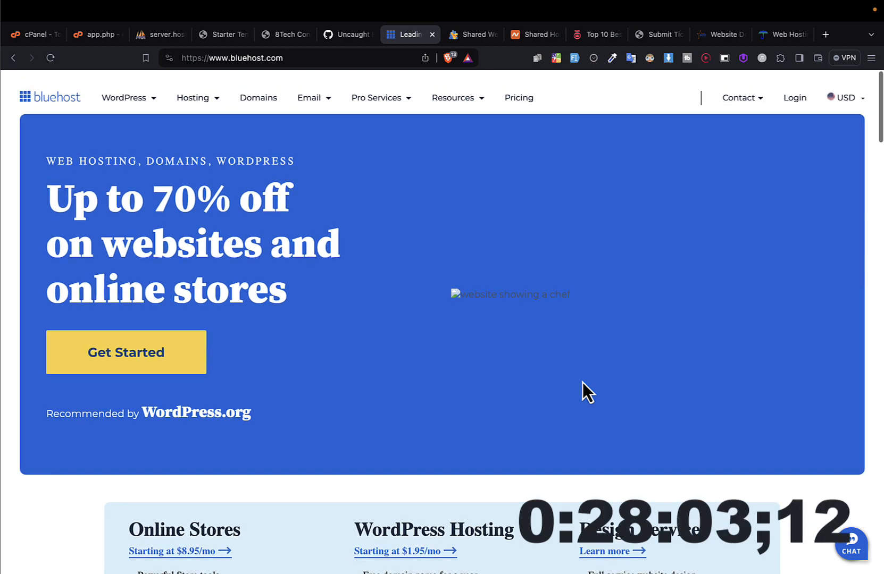
pyautogui.scroll(-15, 582, 382)
pyautogui.scroll(-10, 582, 391)
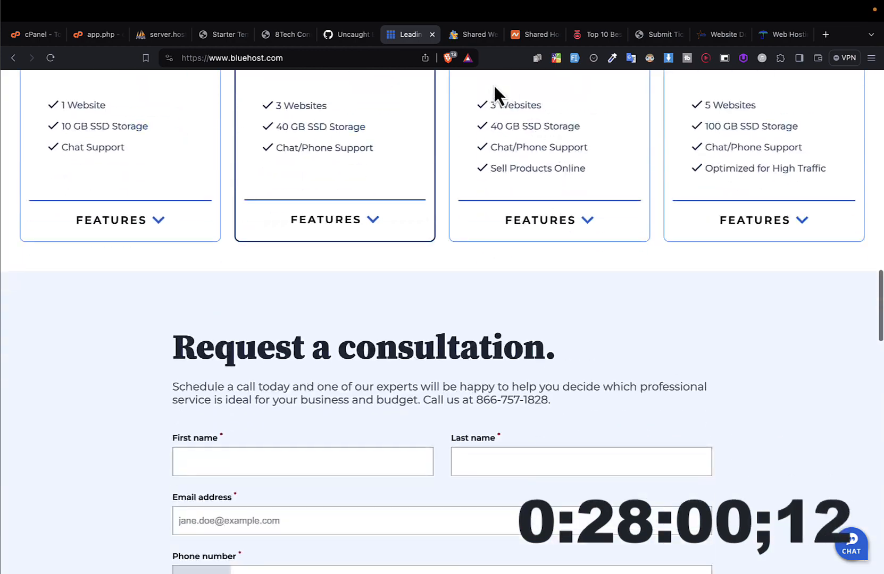
pyautogui.click(470, 36)
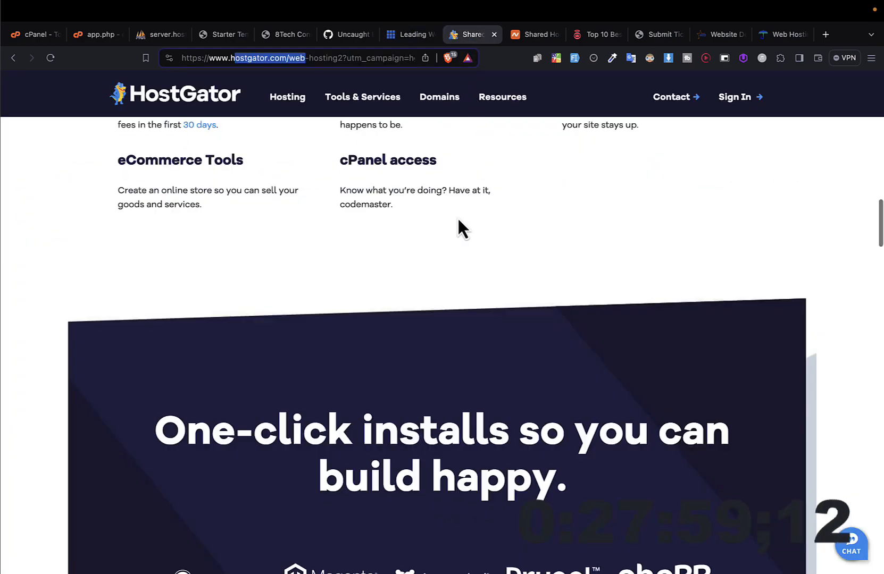
pyautogui.scroll(5, 458, 217)
pyautogui.click(527, 34)
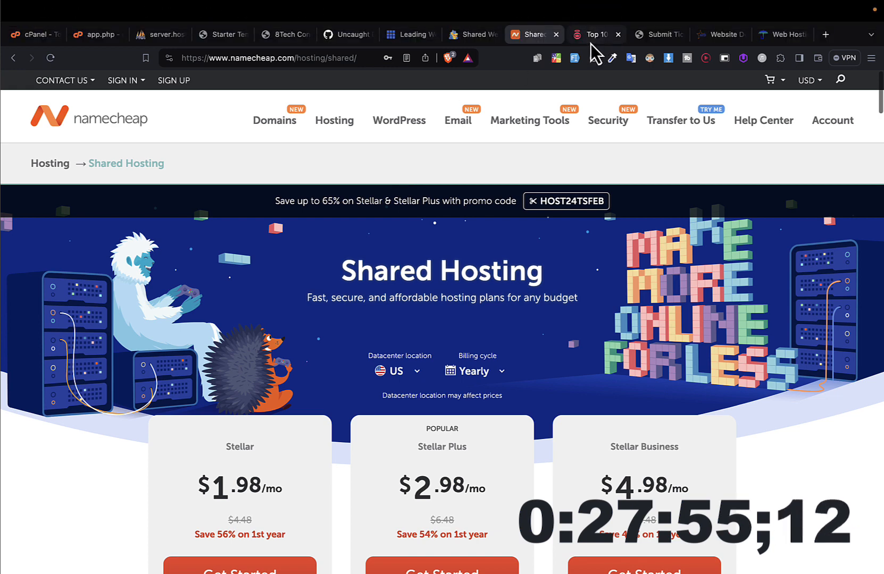
# Step: View Crystal Webhosting's support request form and return to the Webstar Uganda site
pyautogui.click(650, 34)
pyautogui.scroll(2, 478, 282)
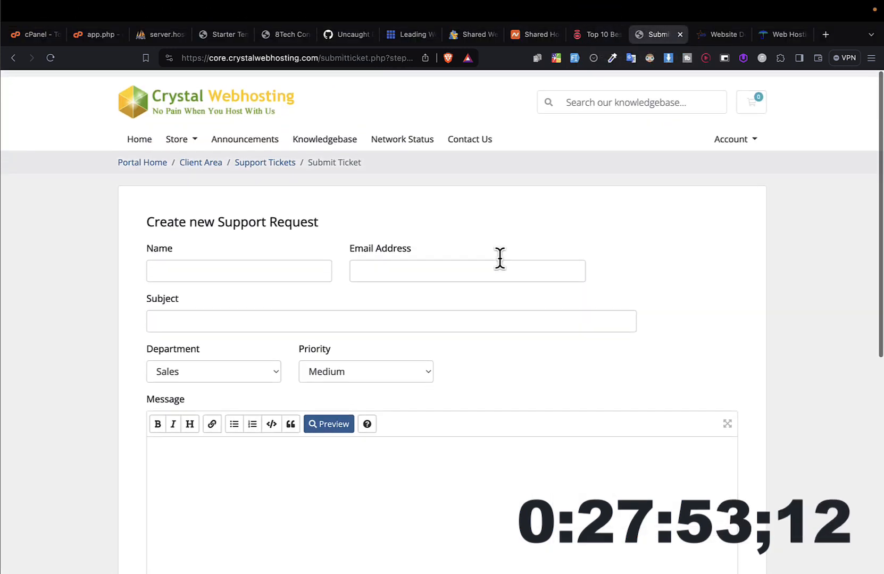
pyautogui.click(718, 34)
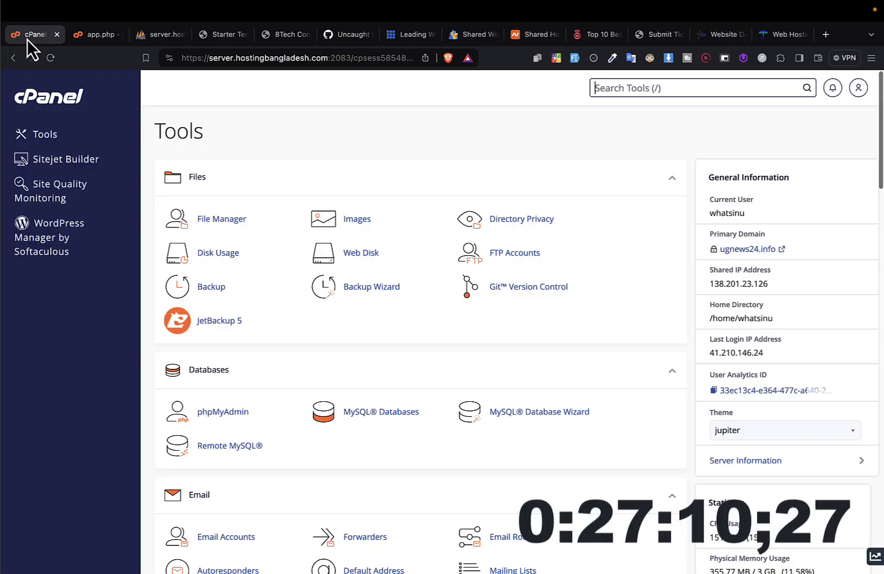
# Step: Go to the cPanel Tools page, enlarge the page and look over the file, database, email and billing tools
pyautogui.click(27, 35)
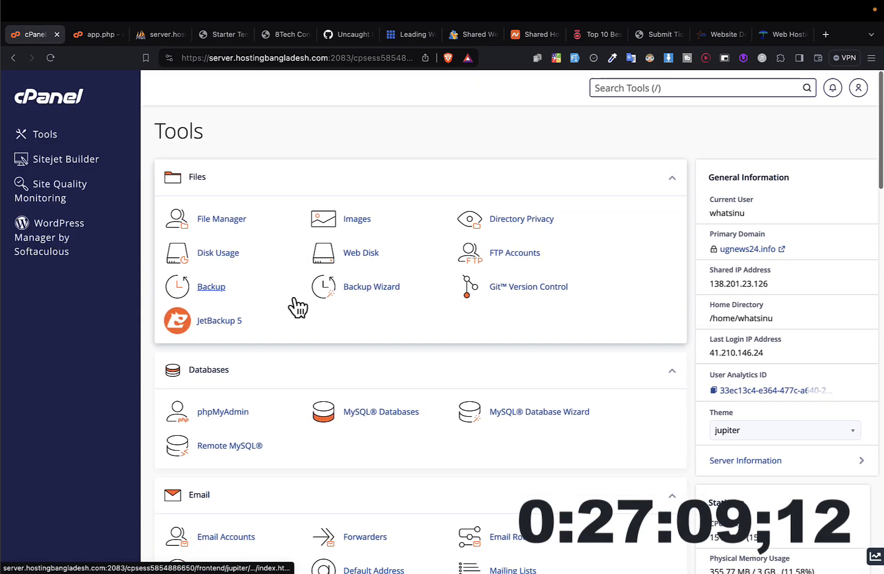
pyautogui.press('super+equal')
pyautogui.press('super+equal')
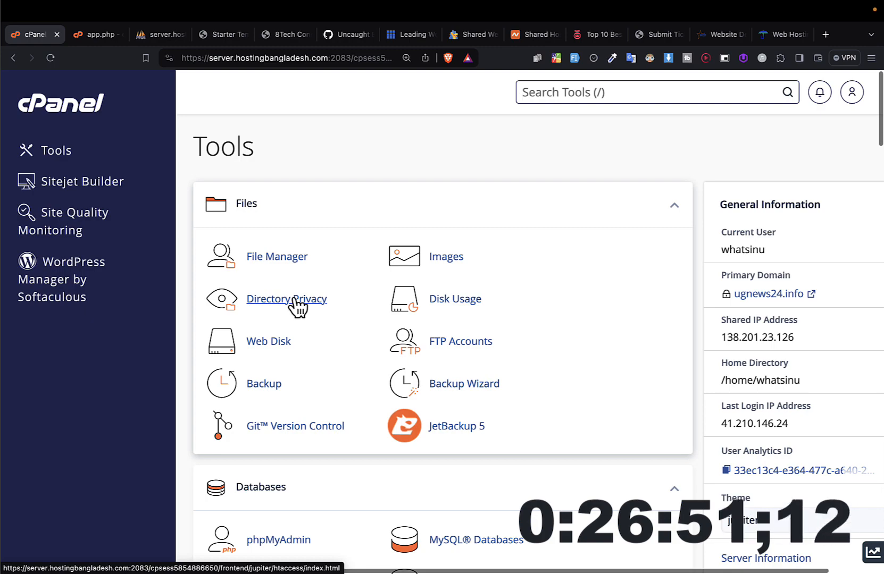
pyautogui.scroll(-15, 297, 306)
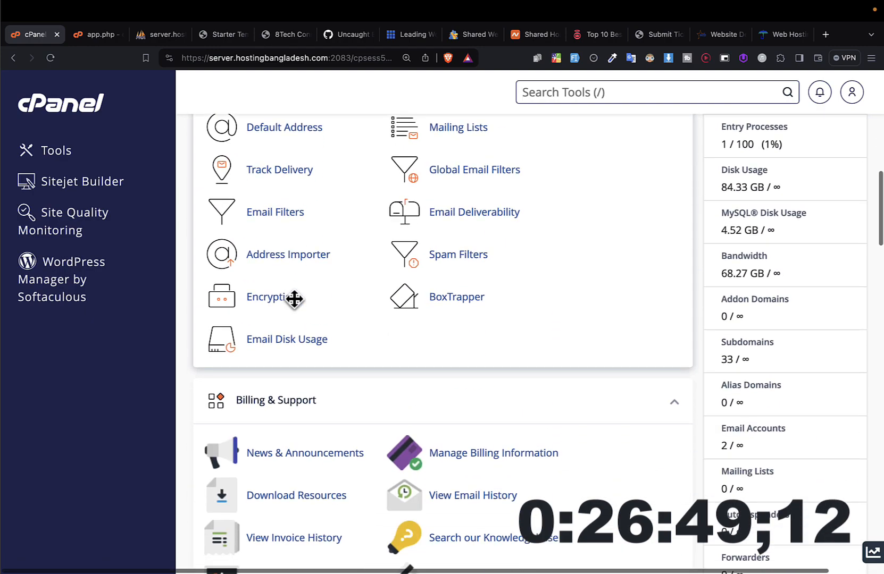
pyautogui.scroll(15, 294, 306)
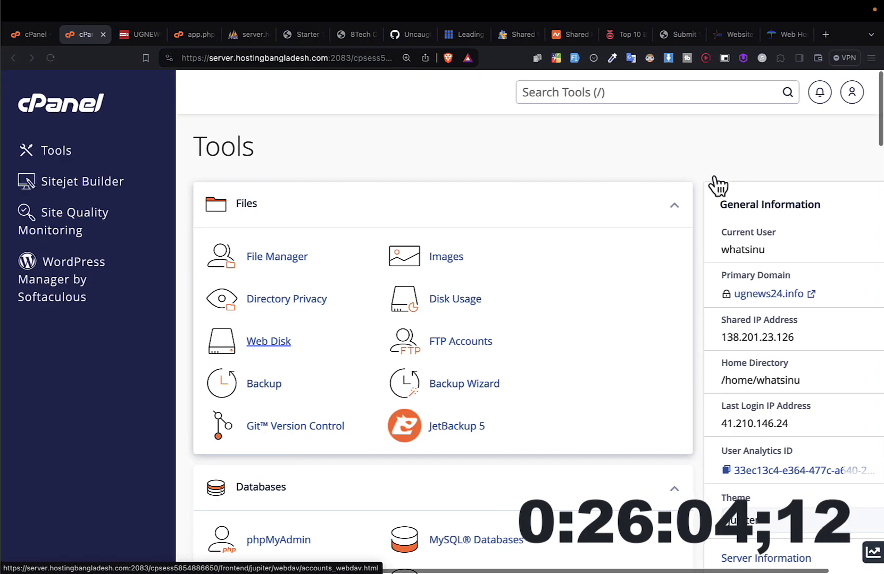
# Step: Look over the cPanel tool groups from Files and Databases through Domains, Metrics, Security and Software
pyautogui.scroll(-15, 418, 380)
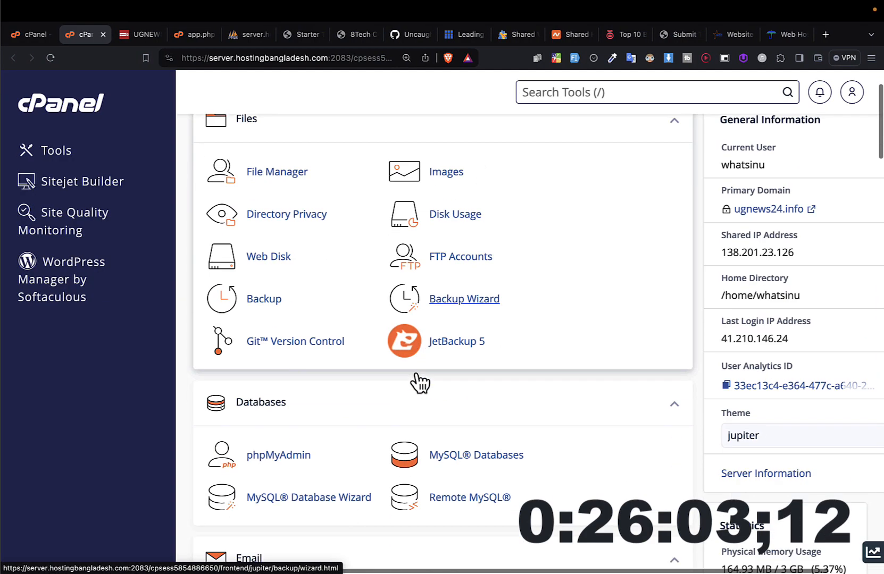
pyautogui.scroll(-5, 418, 379)
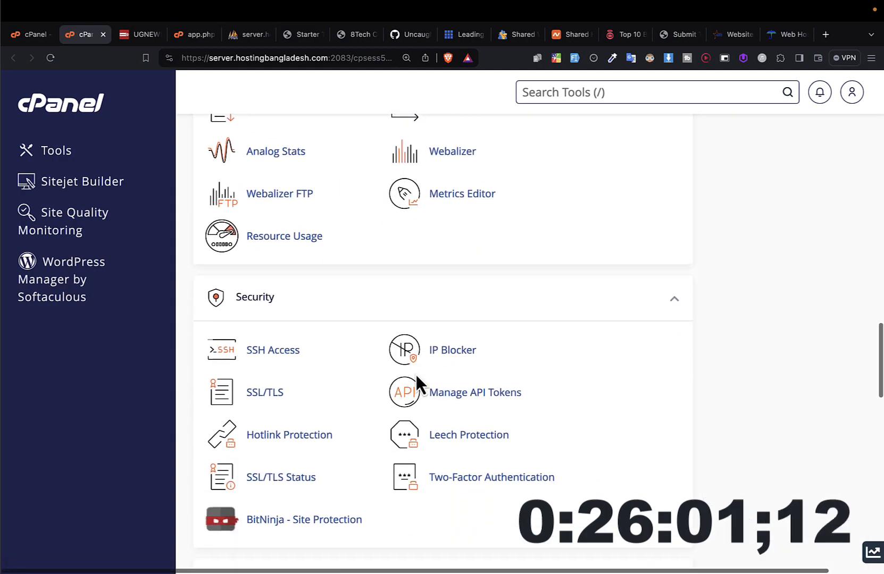
pyautogui.scroll(15, 418, 383)
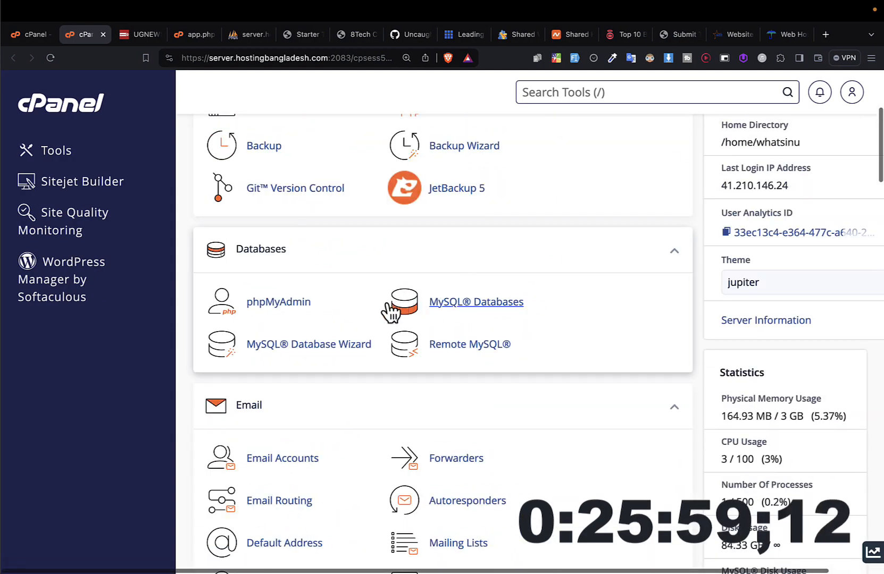
pyautogui.scroll(5, 388, 310)
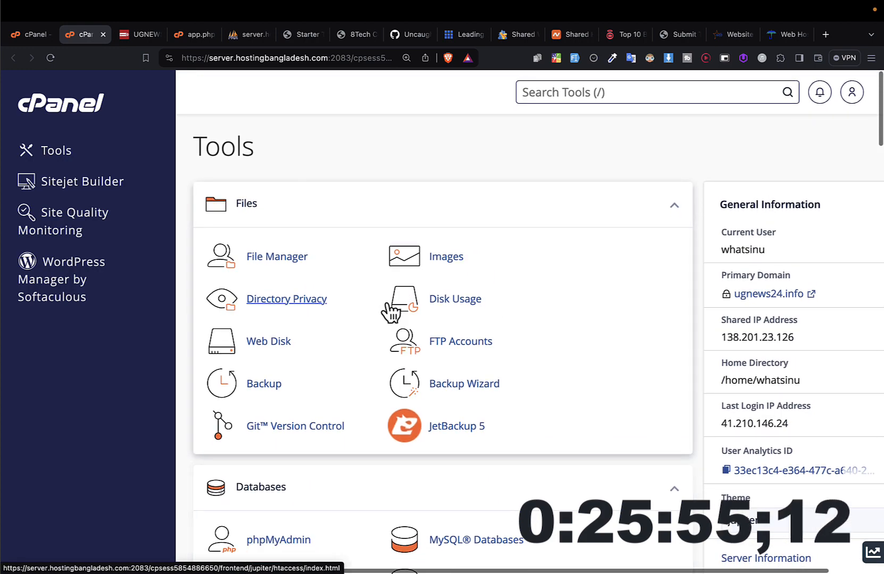
pyautogui.scroll(-15, 391, 313)
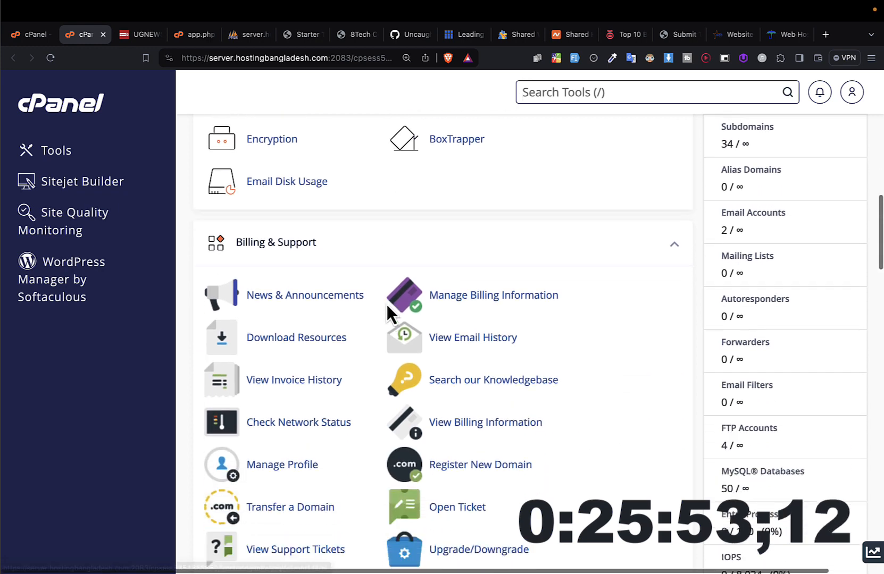
pyautogui.scroll(-8, 388, 308)
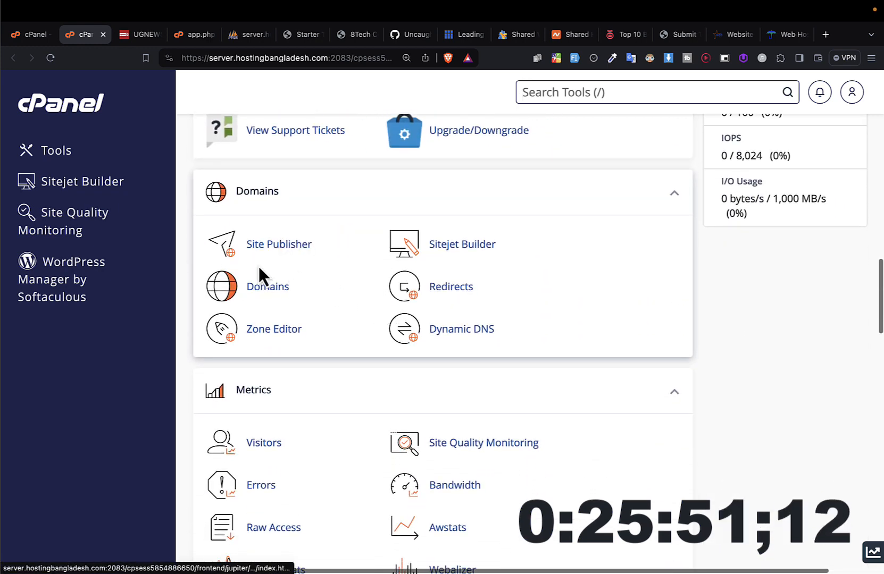
pyautogui.scroll(-10, 346, 362)
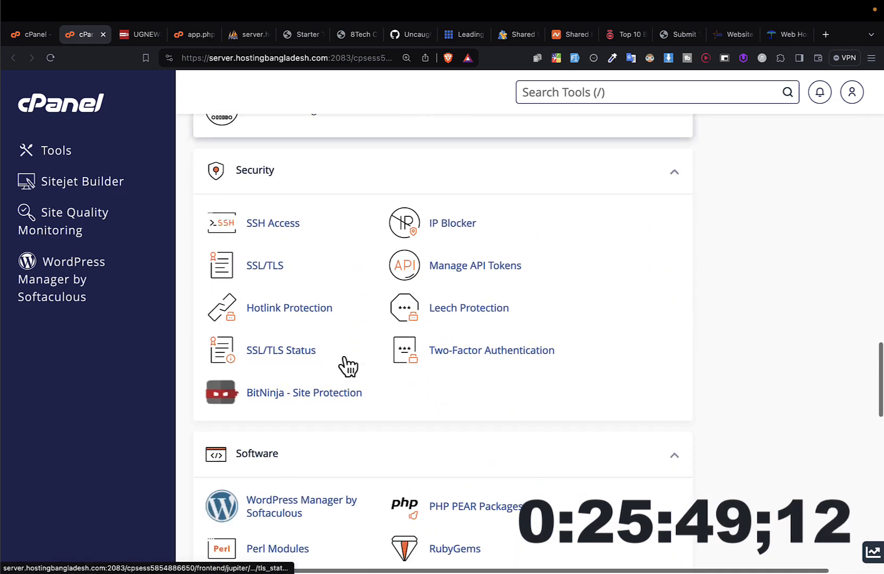
# Step: Go to WordPress Manager by Softaculous in the Software group and look over the list of existing WordPress installations
pyautogui.scroll(-6, 345, 364)
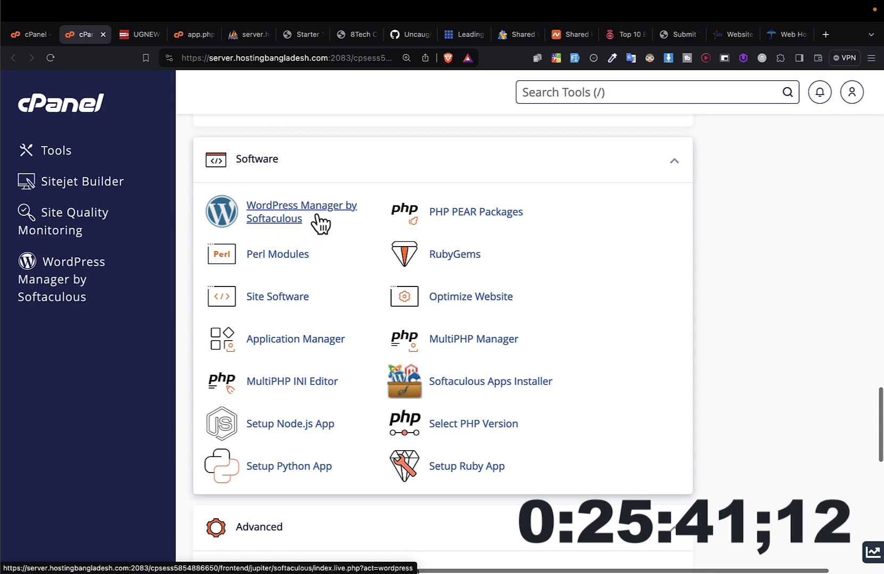
pyautogui.click(291, 226)
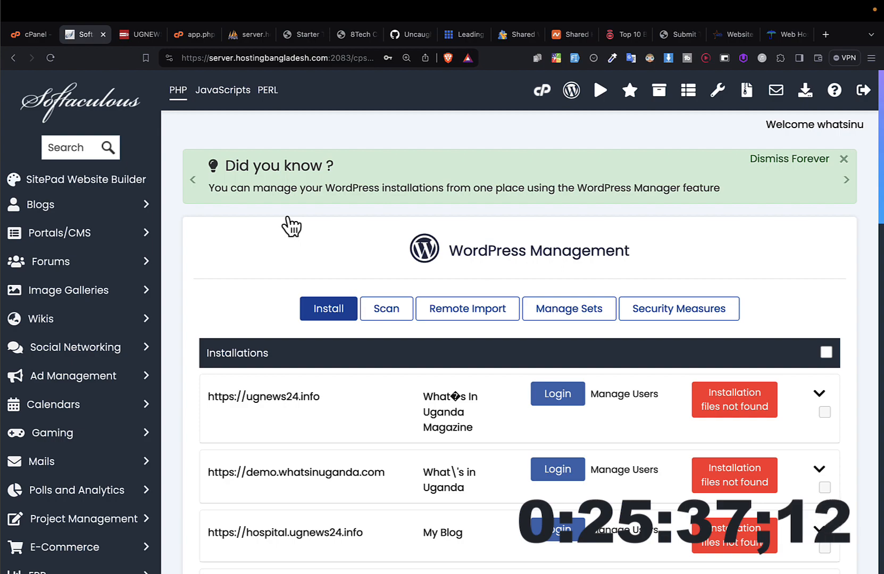
pyautogui.scroll(-10, 287, 218)
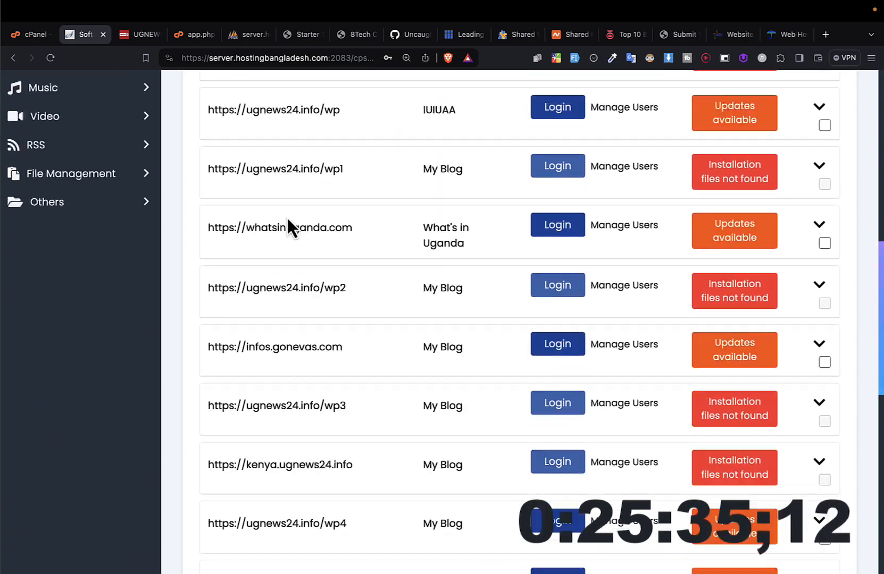
pyautogui.scroll(10, 287, 218)
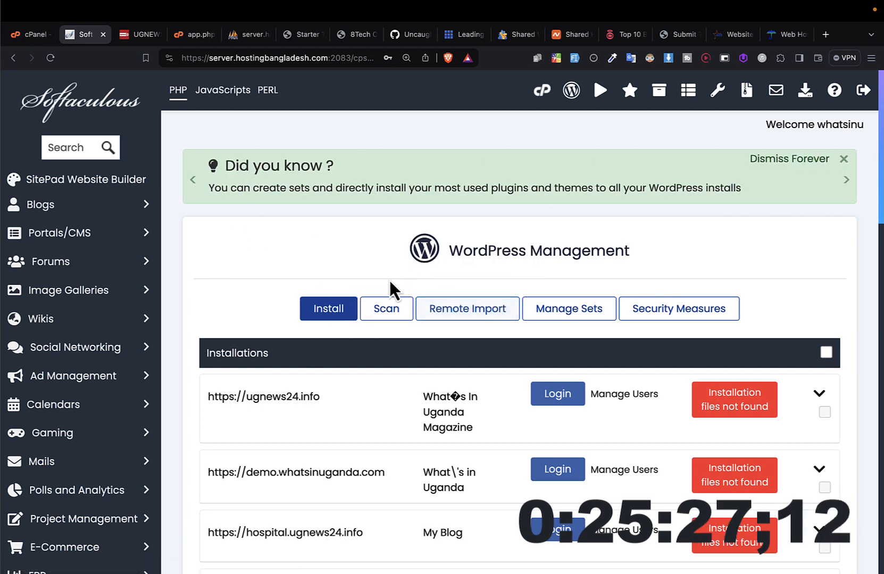
# Step: Start a new WordPress installation on the ugnews24.info subdomain named after the site owner, leaving the installation directory empty
pyautogui.click(395, 313)
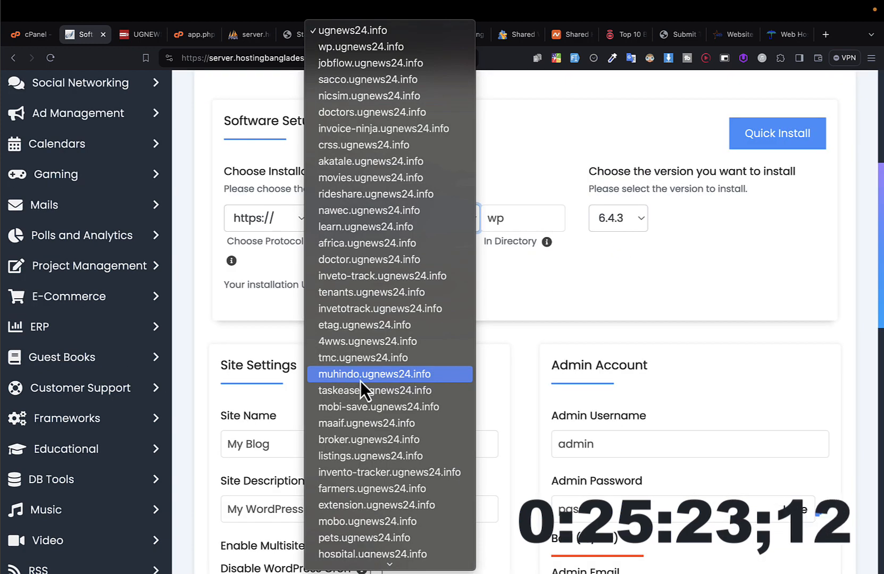
pyautogui.click(346, 380)
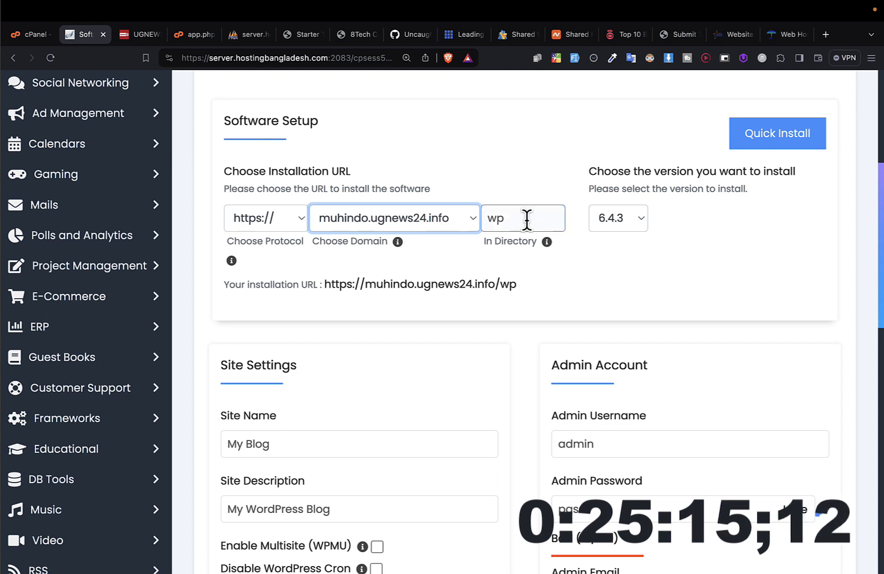
pyautogui.moveTo(527, 219); pyautogui.dragTo(485, 220)
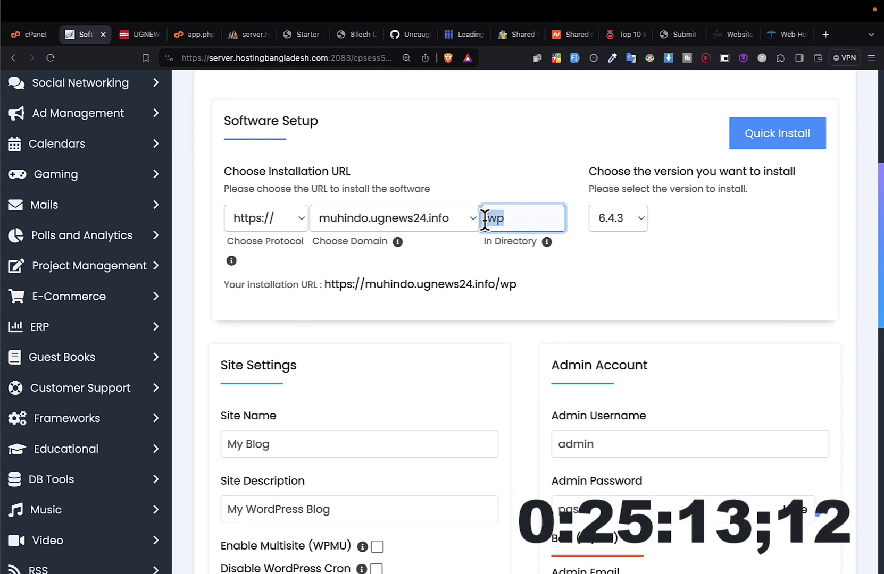
pyautogui.press('BackSpace')
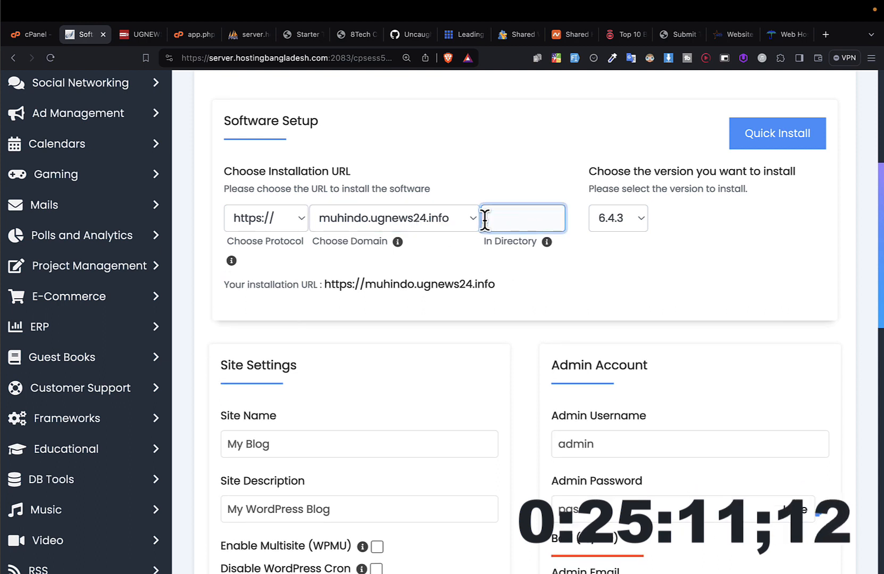
pyautogui.click(655, 255)
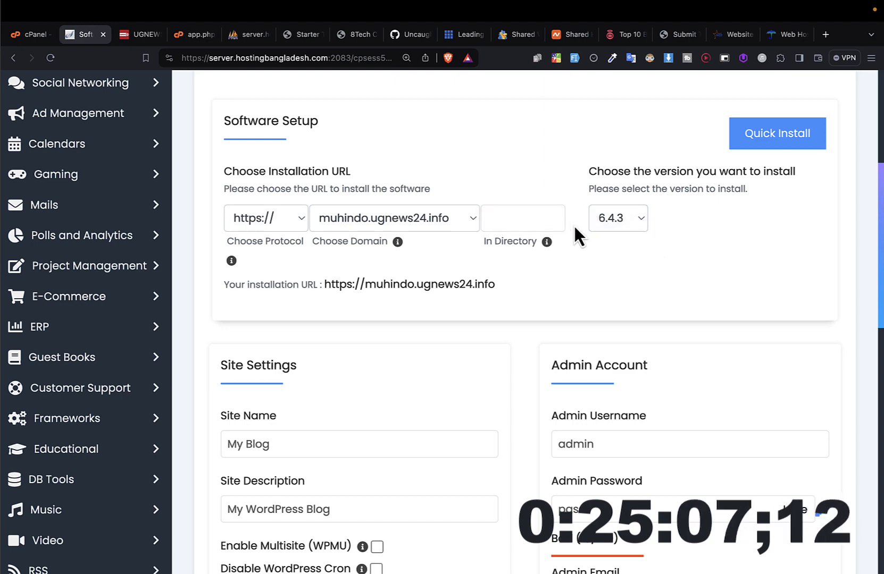
# Step: Set the site name to "I Am" followed by the site owner's first name, replacing the default blog title
pyautogui.scroll(-2, 575, 295)
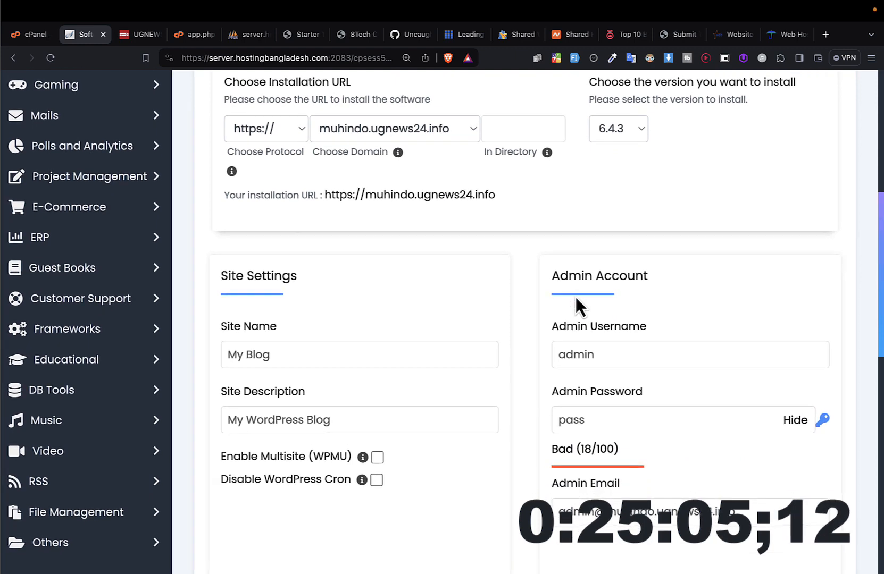
pyautogui.scroll(-1, 576, 297)
pyautogui.moveTo(274, 306); pyautogui.dragTo(201, 309)
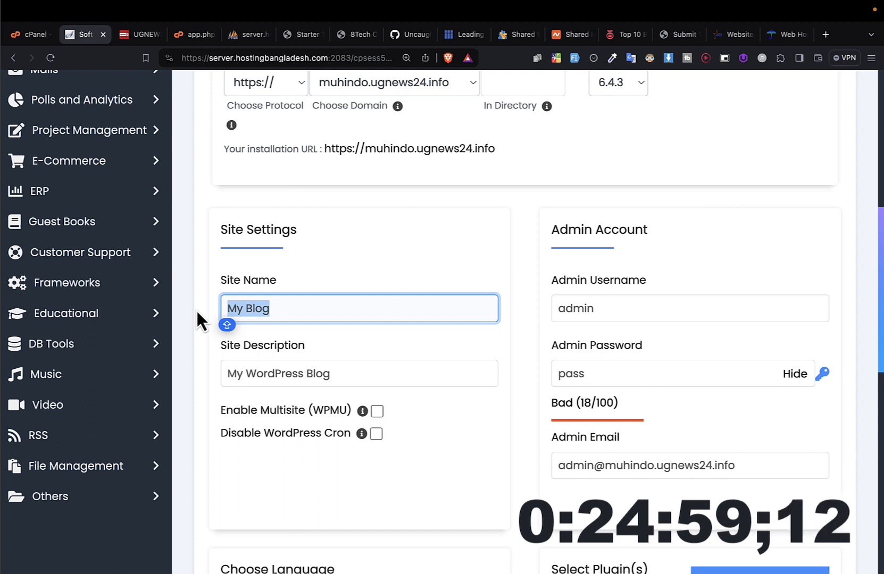
pyautogui.write('Muhin')
pyautogui.hotkey('ctrl', 'a')
pyautogui.write('I')
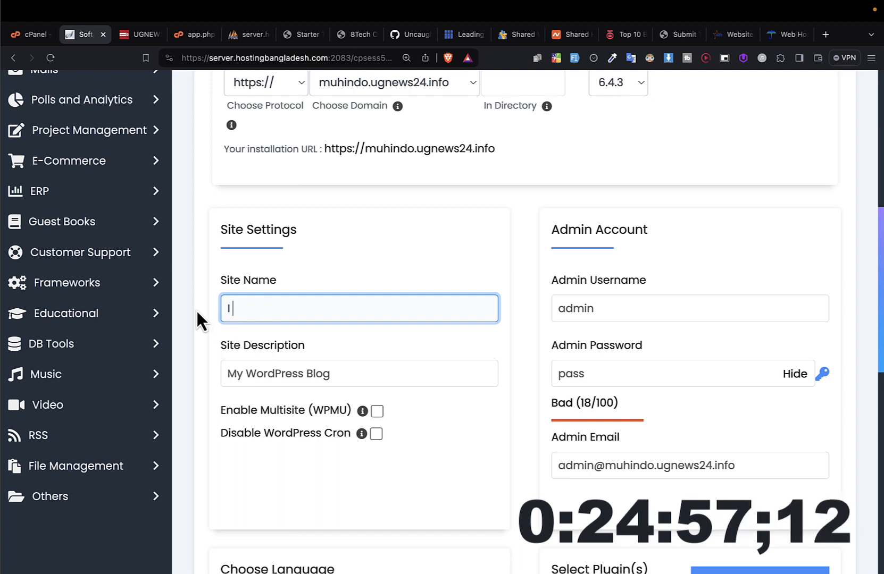
pyautogui.write(' am')
pyautogui.press('BackSpace')
pyautogui.press('BackSpace')
pyautogui.write('a')
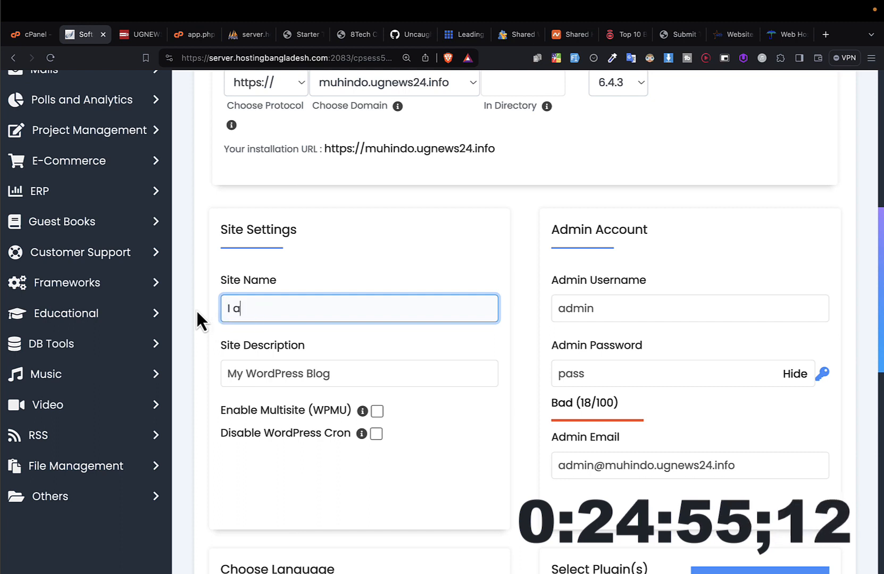
pyautogui.press('BackSpace')
pyautogui.write('Am M')
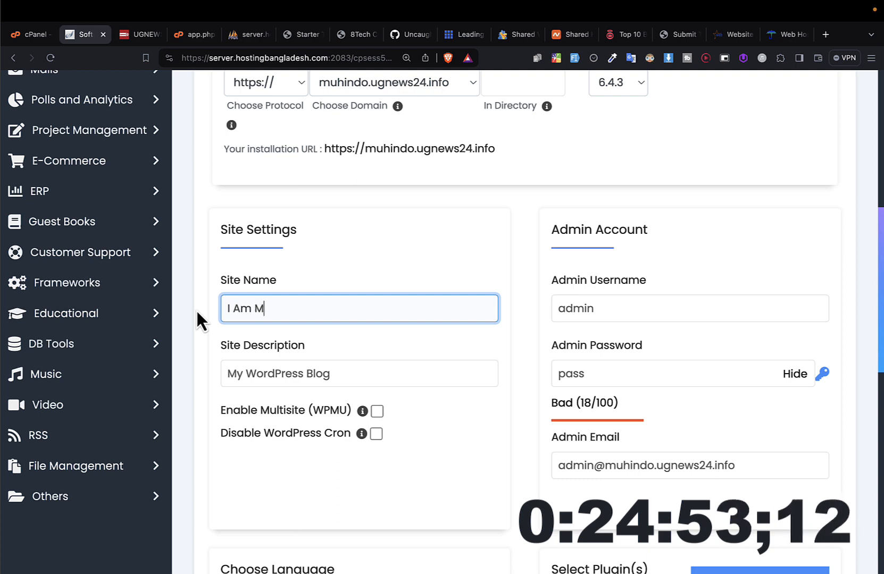
pyautogui.write('uhindo')
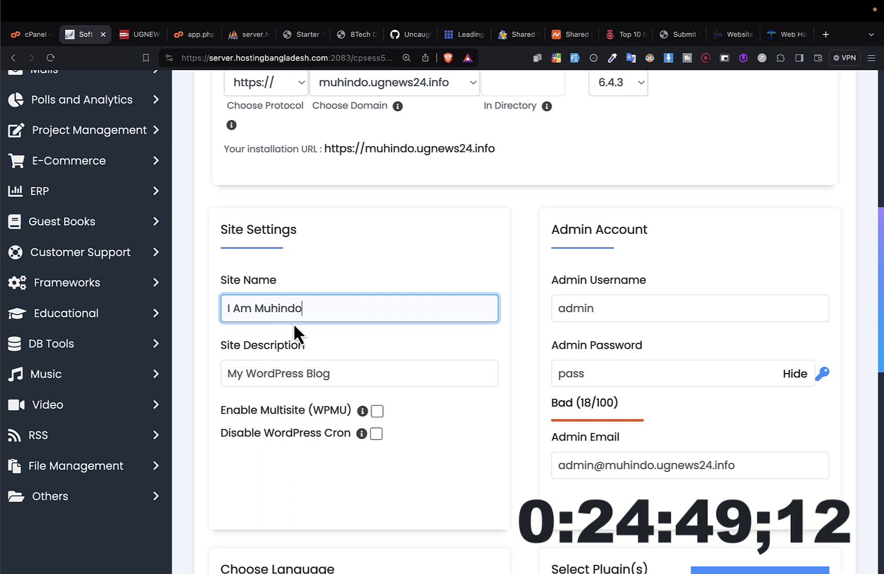
# Step: Replace the site description with the owner's full name followed by "- Digital CV"
pyautogui.click(282, 361)
pyautogui.press('super+a')
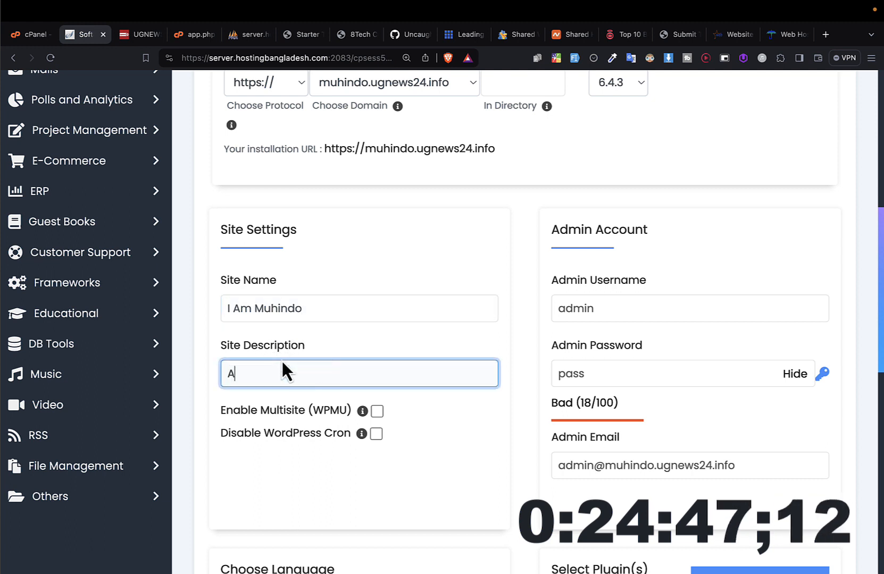
pyautogui.press('BackSpace')
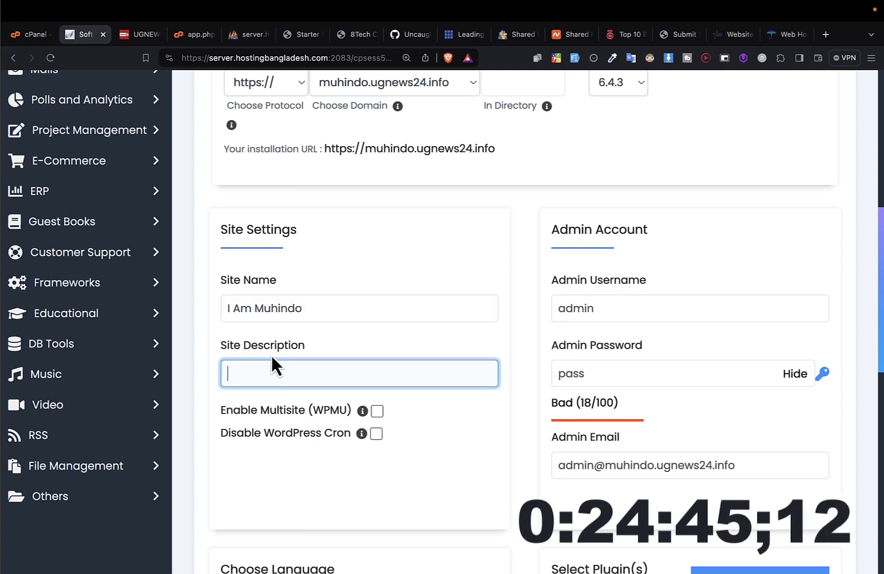
pyautogui.press('BackSpace')
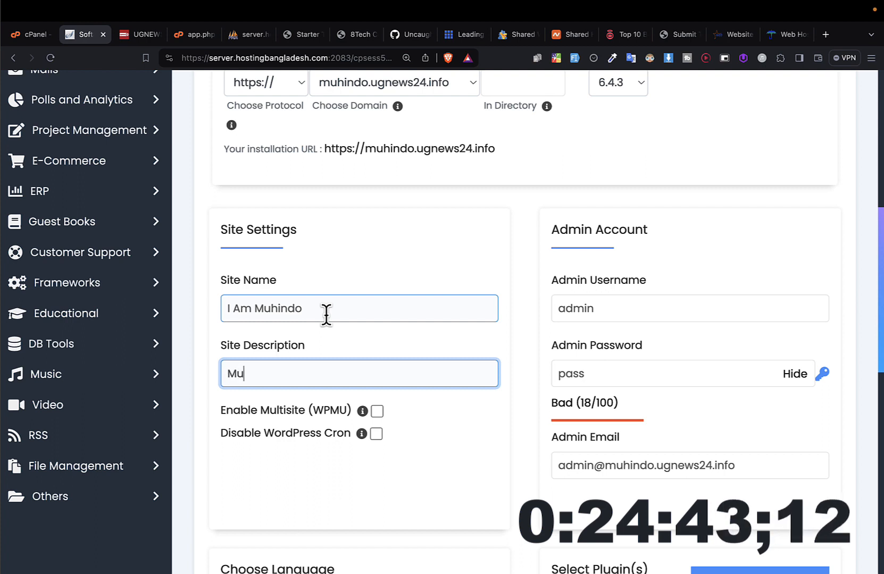
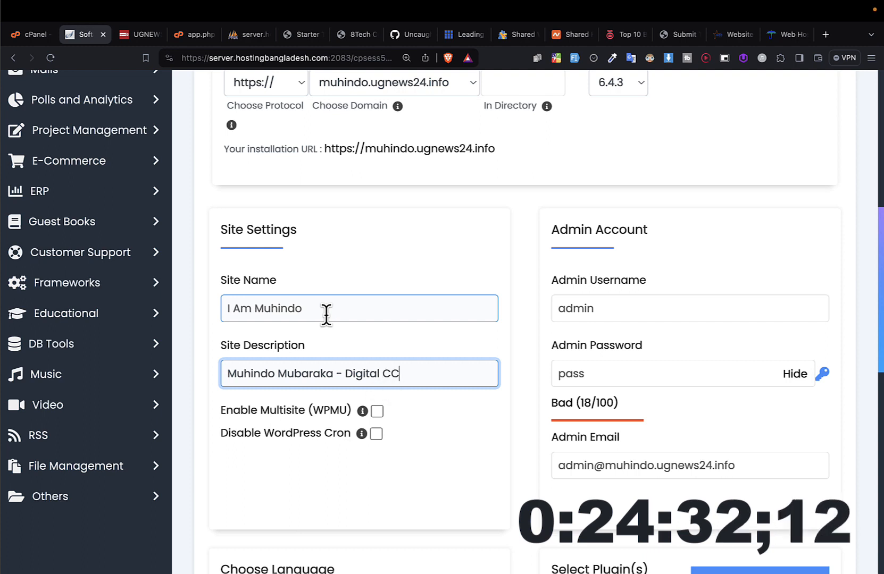
pyautogui.press('BackSpace')
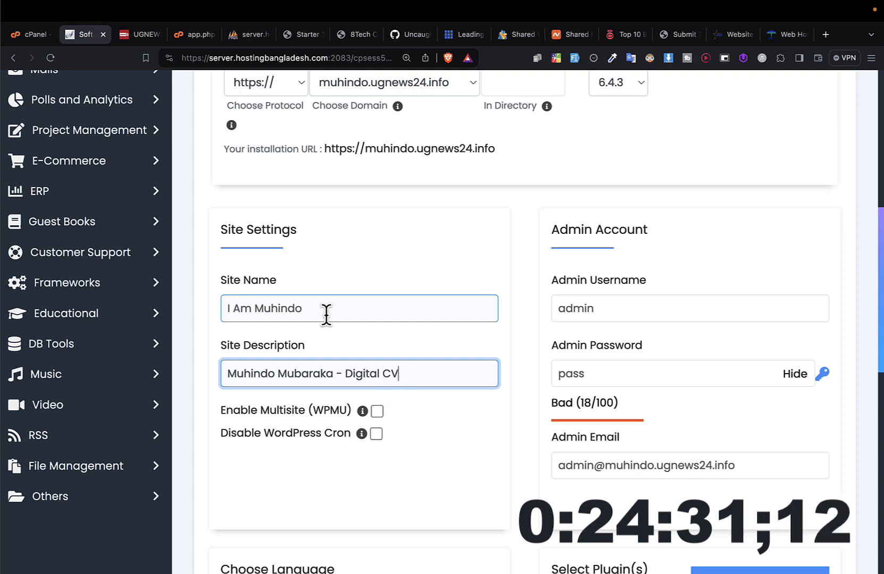
# Step: Replace the default admin username with the site owner's e-mail address
pyautogui.moveTo(360, 432)
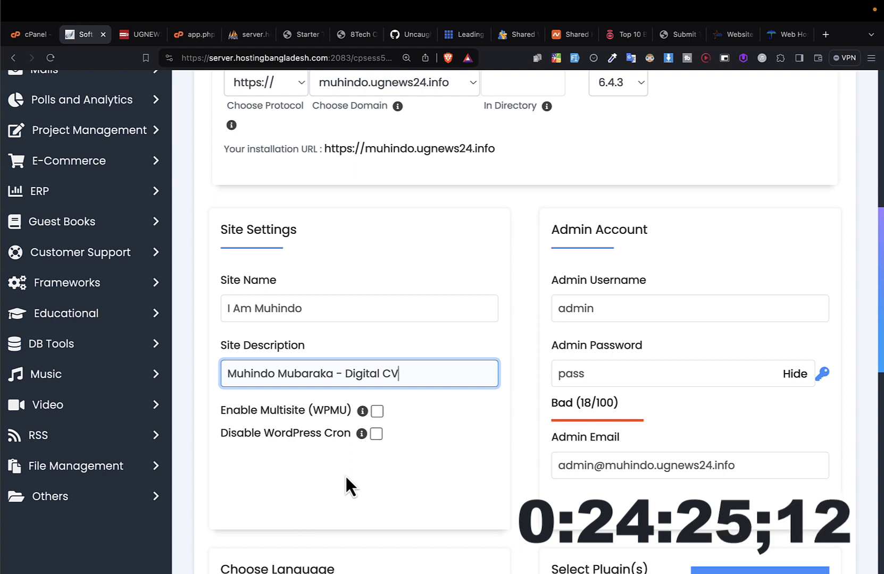
pyautogui.scroll(-1, 313, 359)
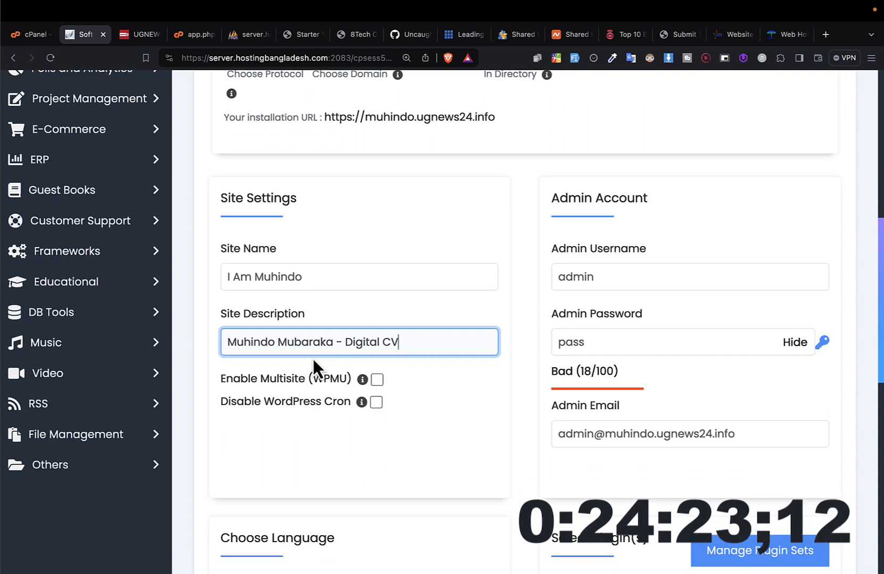
pyautogui.scroll(2, 314, 359)
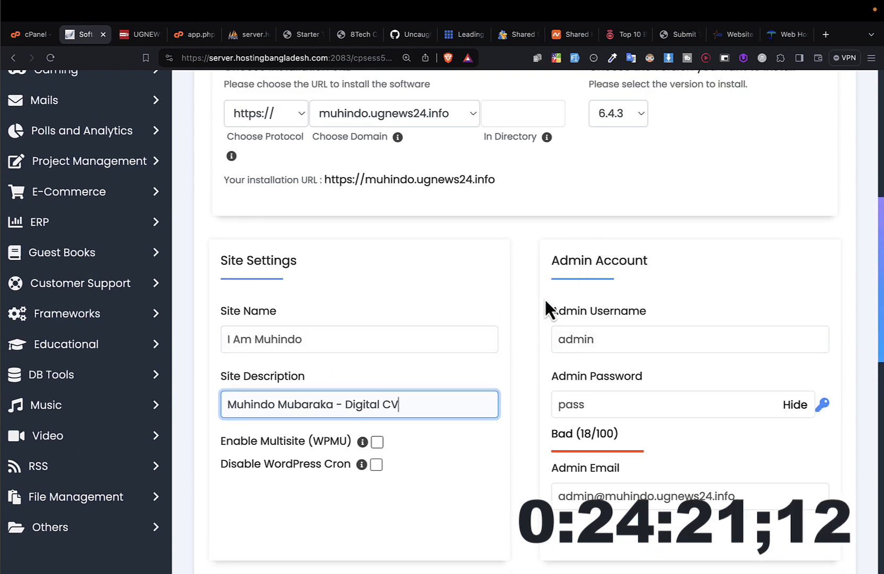
pyautogui.click(589, 338)
pyautogui.doubleClick(565, 331)
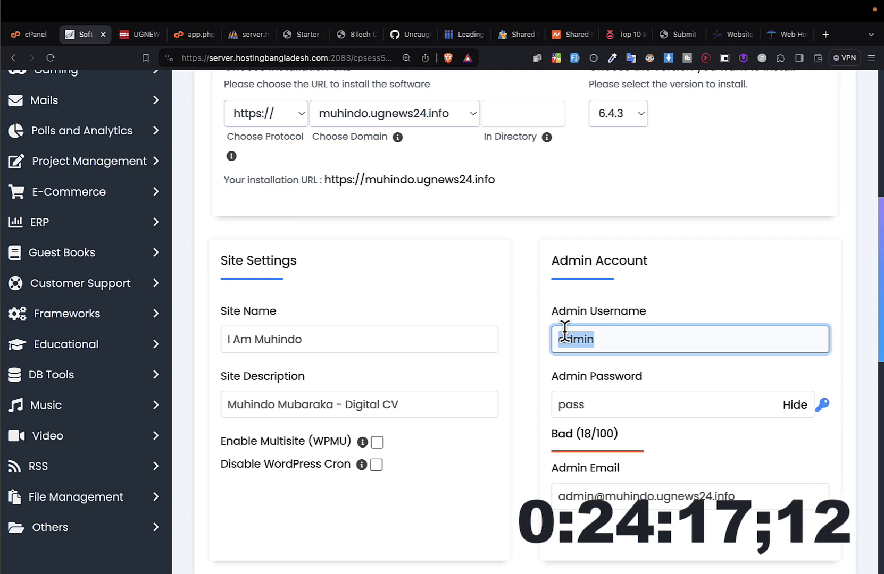
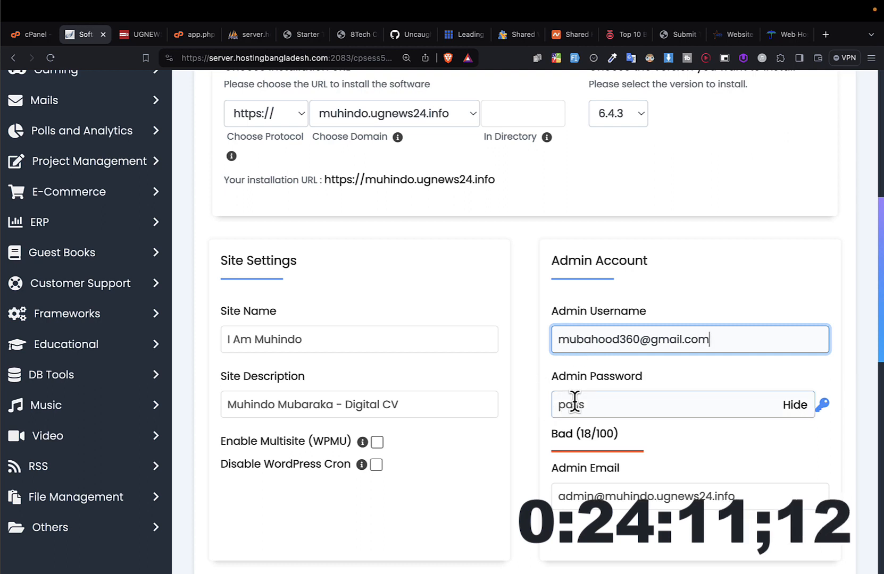
# Step: Replace the default admin password with the chosen account password
pyautogui.doubleClick(575, 404)
pyautogui.scroll(-1, 576, 401)
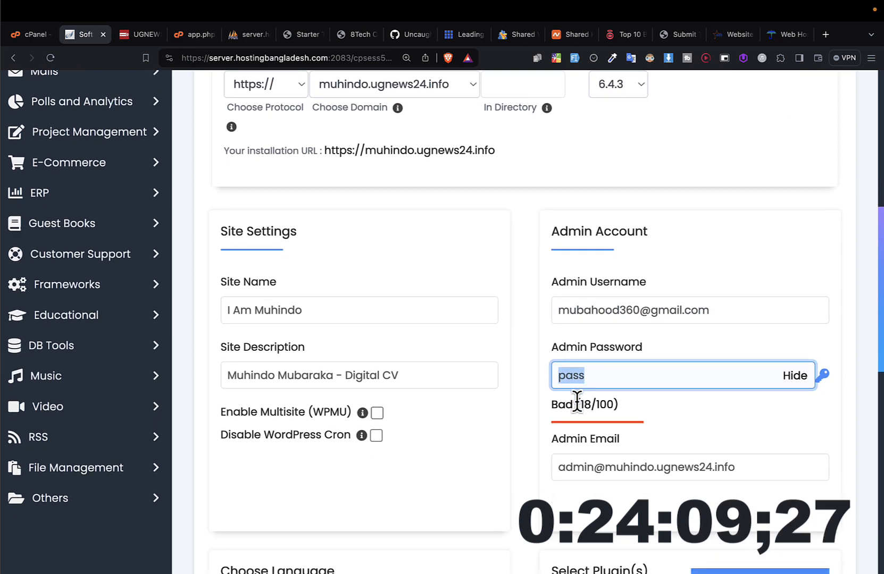
pyautogui.click(607, 378)
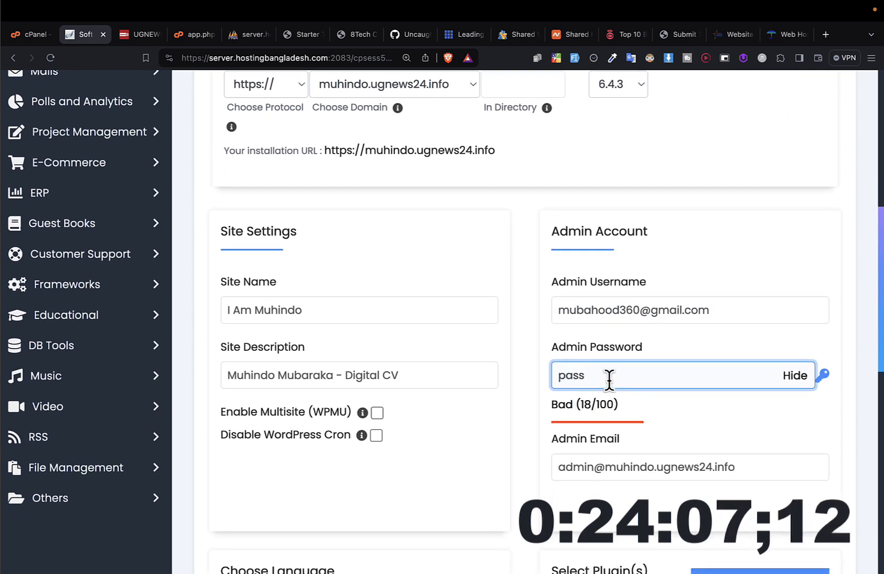
pyautogui.write('1234')
pyautogui.doubleClick(609, 379)
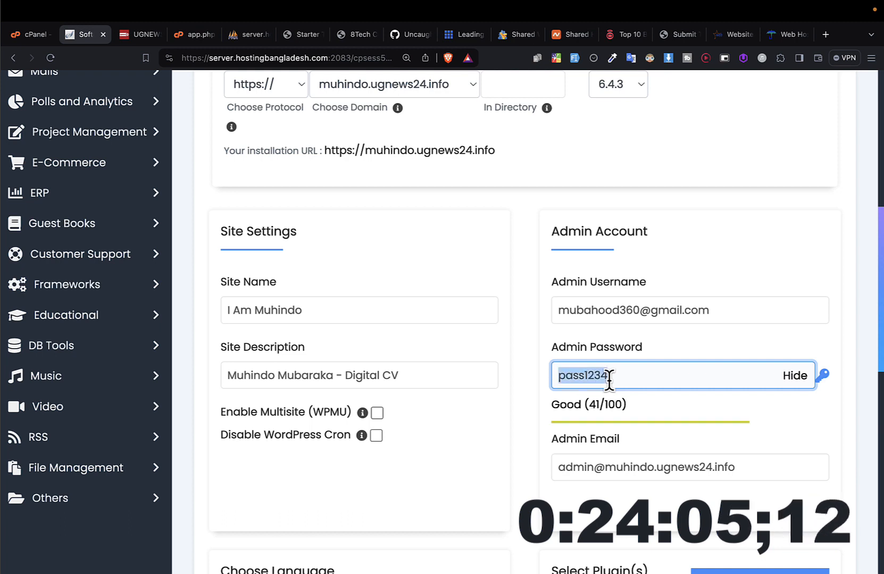
pyautogui.write('password')
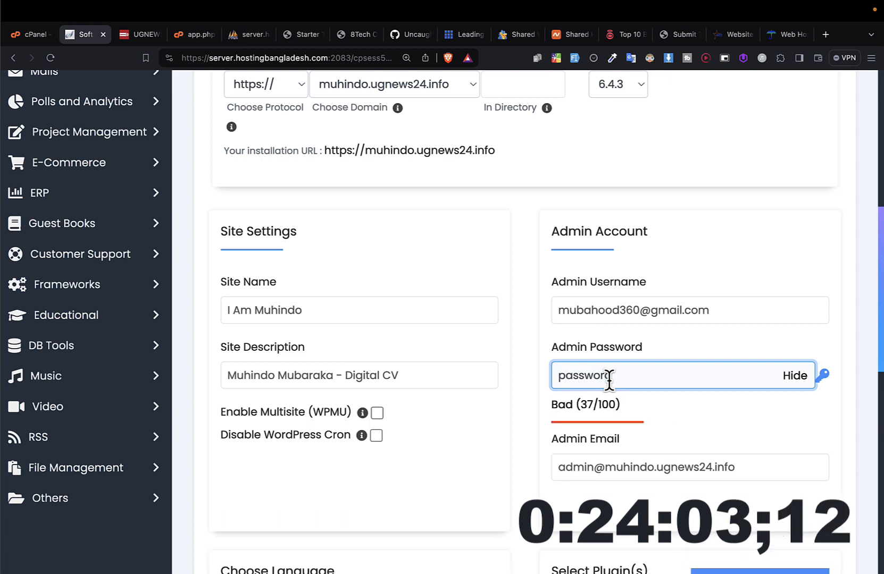
pyautogui.write('1')
pyautogui.press('BackSpace')
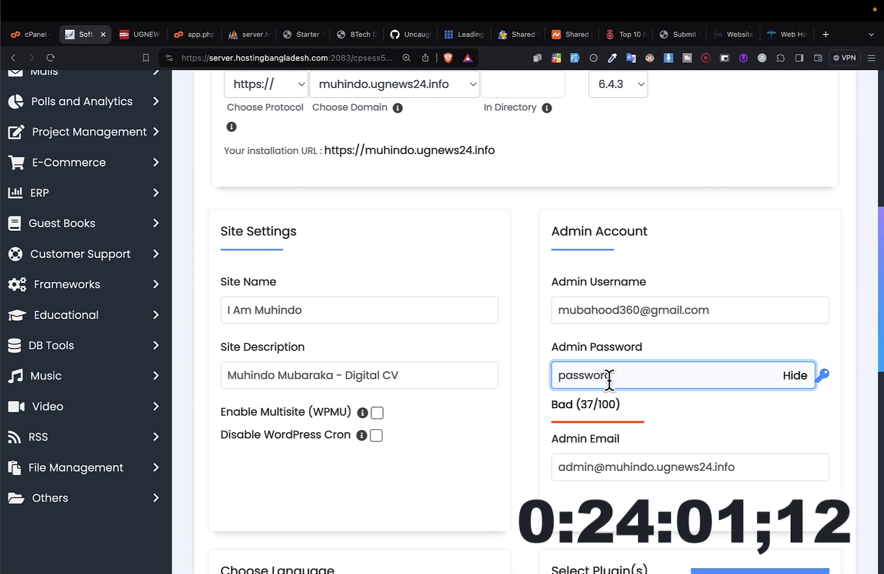
pyautogui.doubleClick(609, 374)
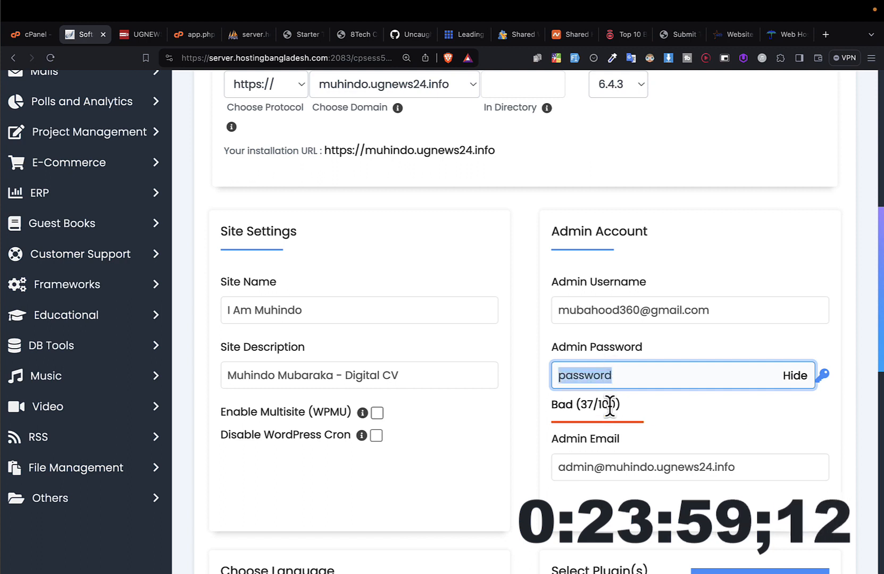
pyautogui.click(795, 375)
pyautogui.click(795, 376)
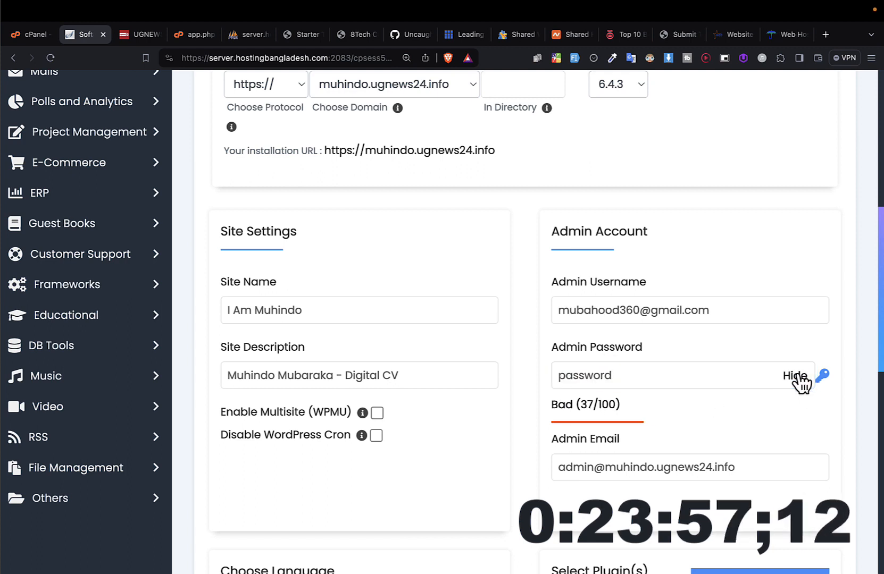
pyautogui.doubleClick(678, 379)
pyautogui.scroll(-1, 678, 379)
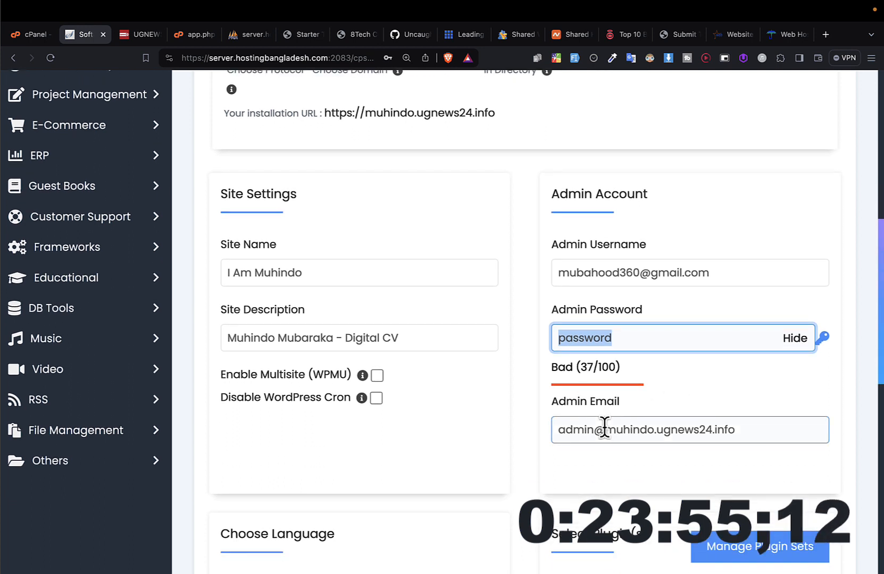
# Step: Copy the e-mail address from the admin username into the admin email, replacing the default address
pyautogui.click(646, 269)
pyautogui.tripleClick(647, 268)
pyautogui.press('super+c')
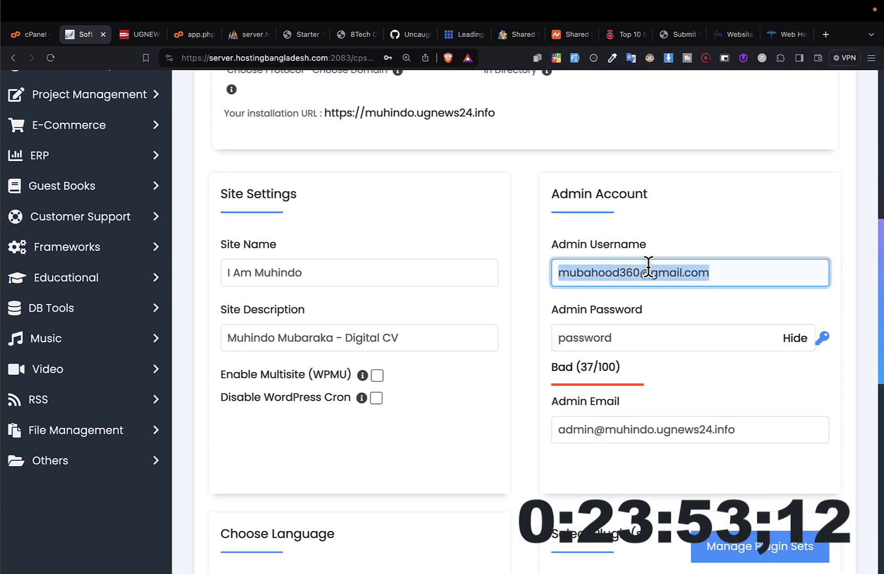
pyautogui.click(637, 430)
pyautogui.tripleClick(639, 431)
pyautogui.press('super+v')
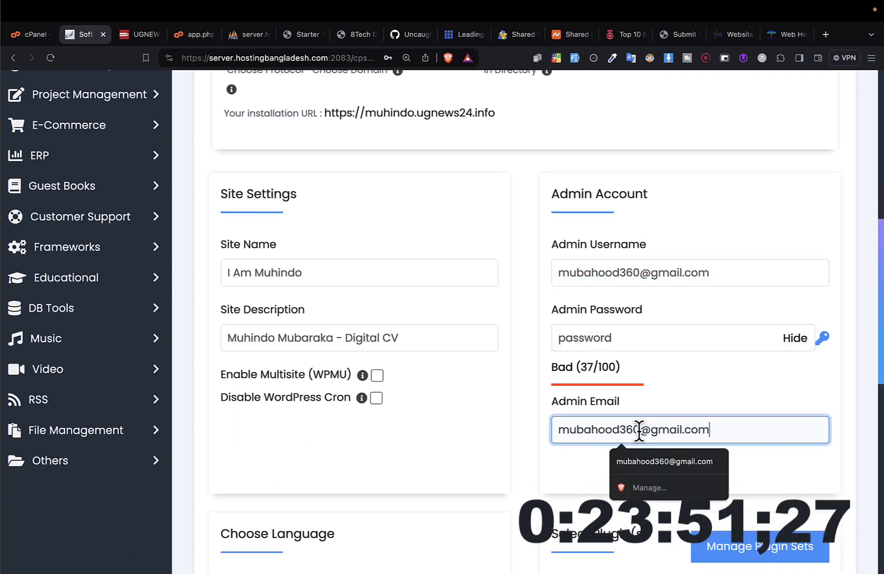
pyautogui.click(669, 409)
# Step: Check the admin credentials and install WordPress, keeping English as the language and no extra plugins selected
pyautogui.click(643, 260)
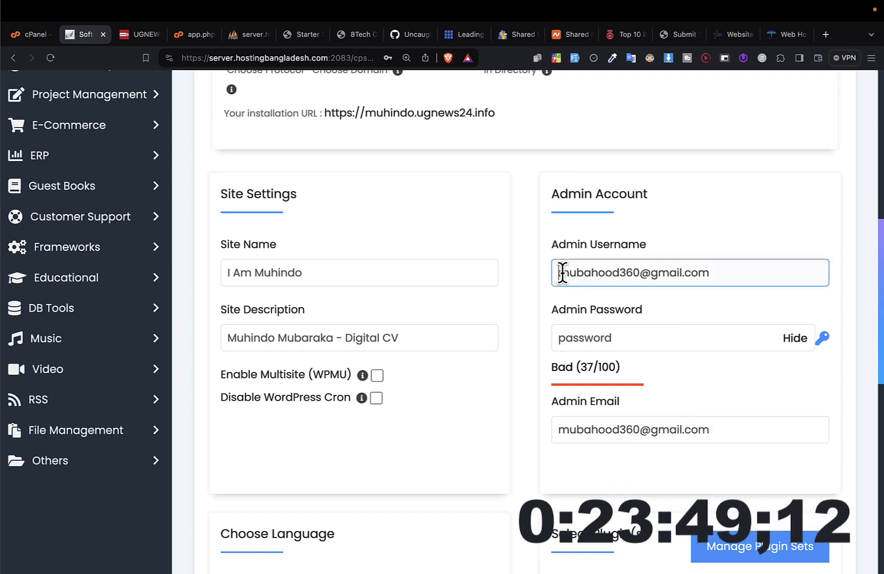
pyautogui.moveTo(562, 274); pyautogui.dragTo(711, 275)
pyautogui.click(585, 339)
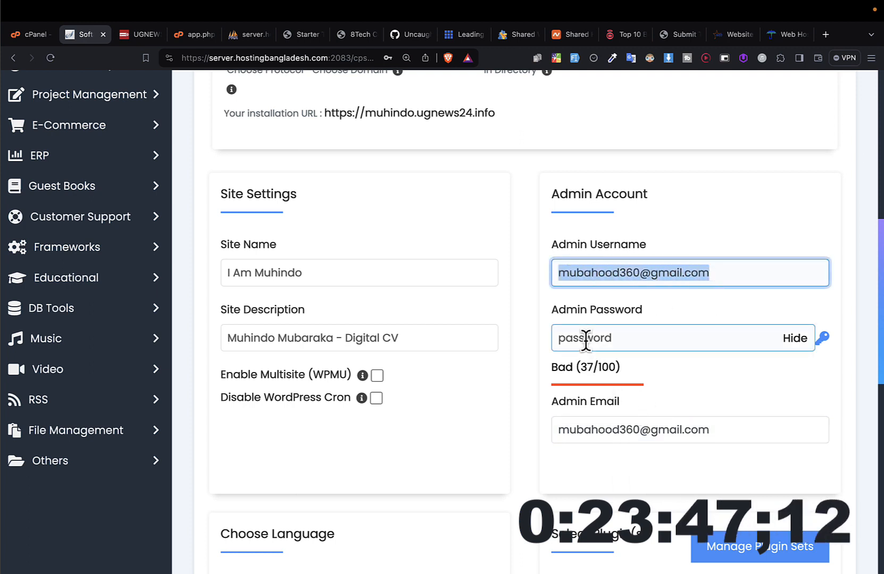
pyautogui.doubleClick(587, 340)
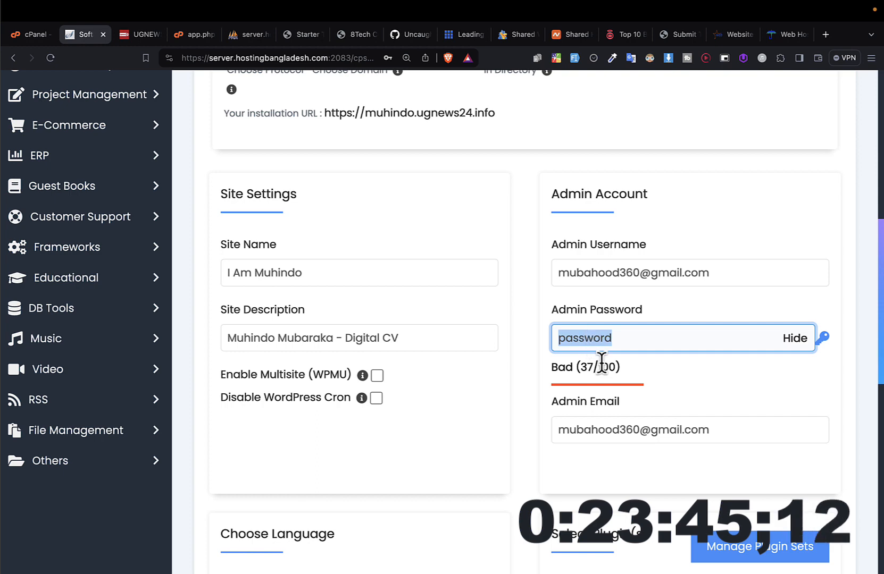
pyautogui.scroll(-1, 614, 472)
pyautogui.scroll(-3, 614, 476)
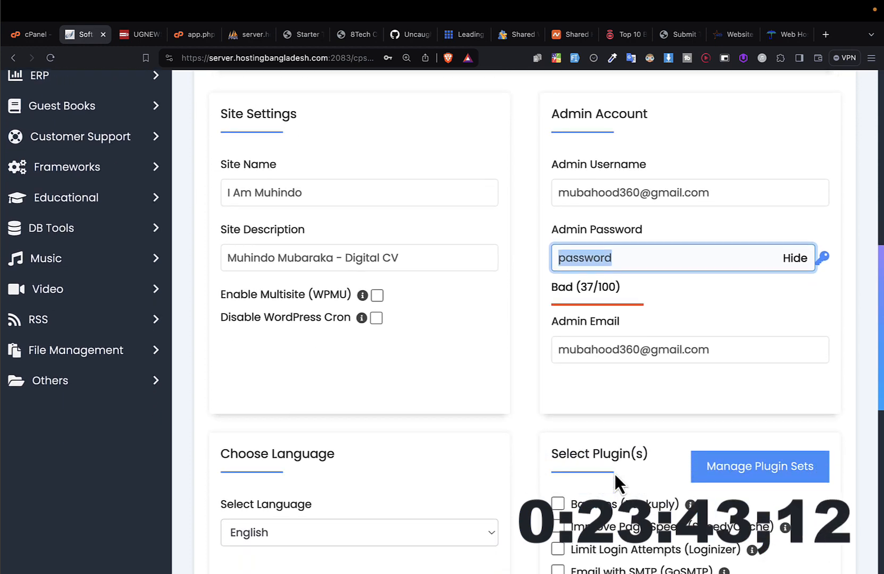
pyautogui.scroll(-5, 619, 481)
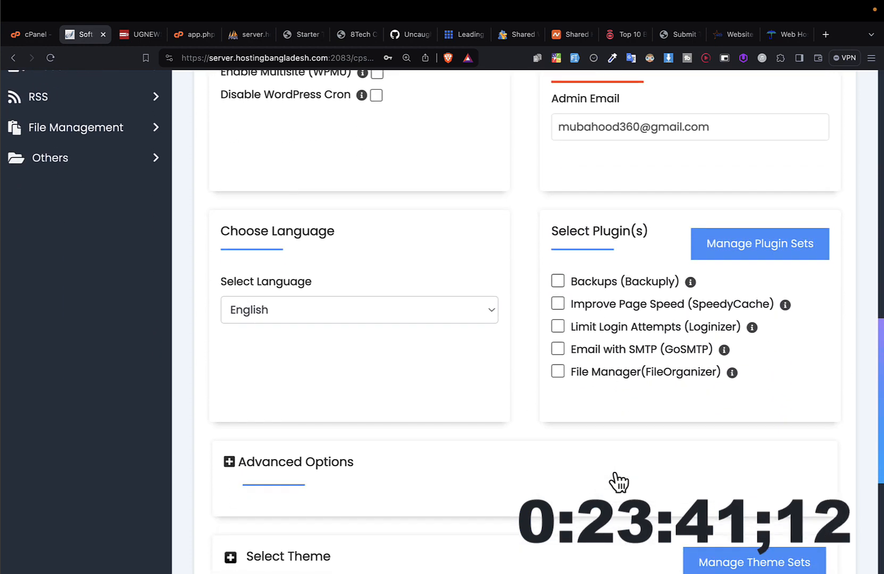
pyautogui.scroll(-3, 615, 478)
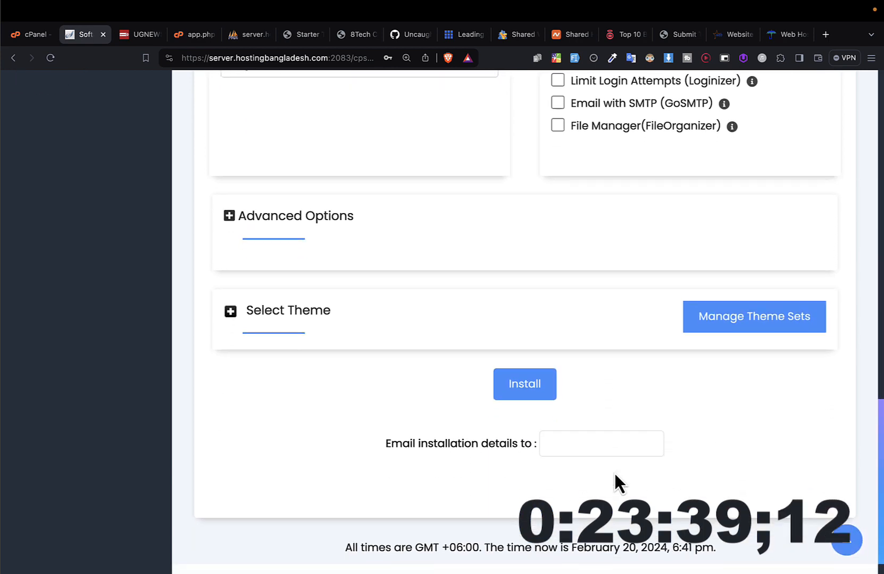
pyautogui.click(531, 393)
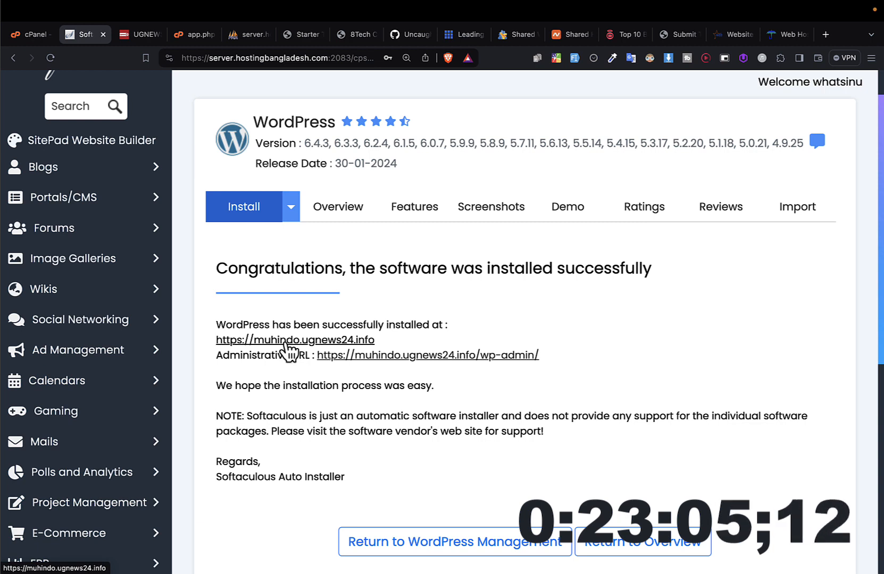
# Step: Open the newly installed site from its installation link and look over the homepage sections
pyautogui.click(287, 343)
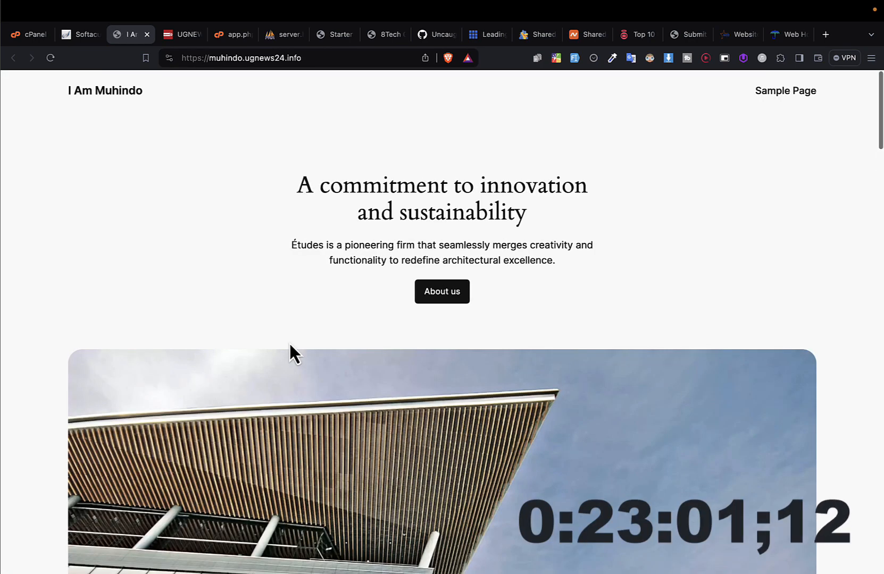
pyautogui.scroll(-15, 289, 341)
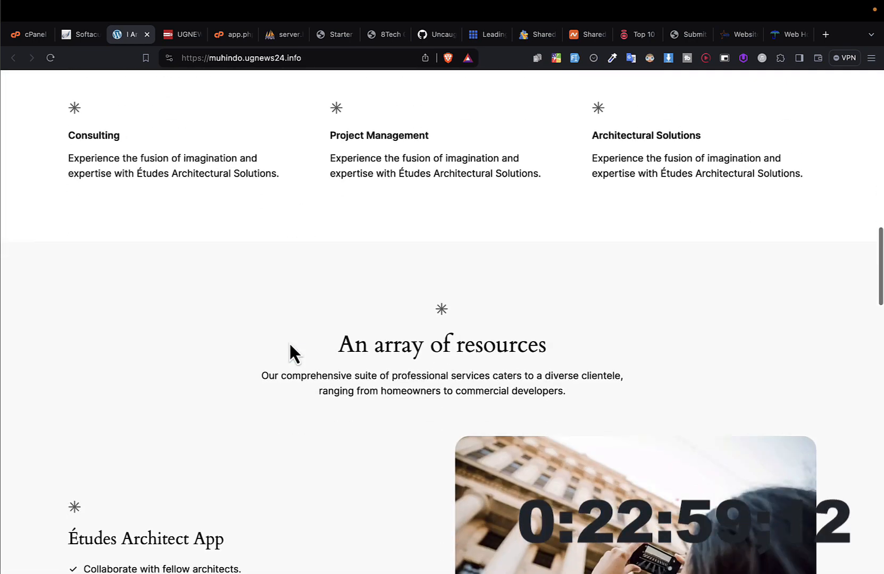
pyautogui.scroll(6, 263, 317)
pyautogui.scroll(-10, 373, 300)
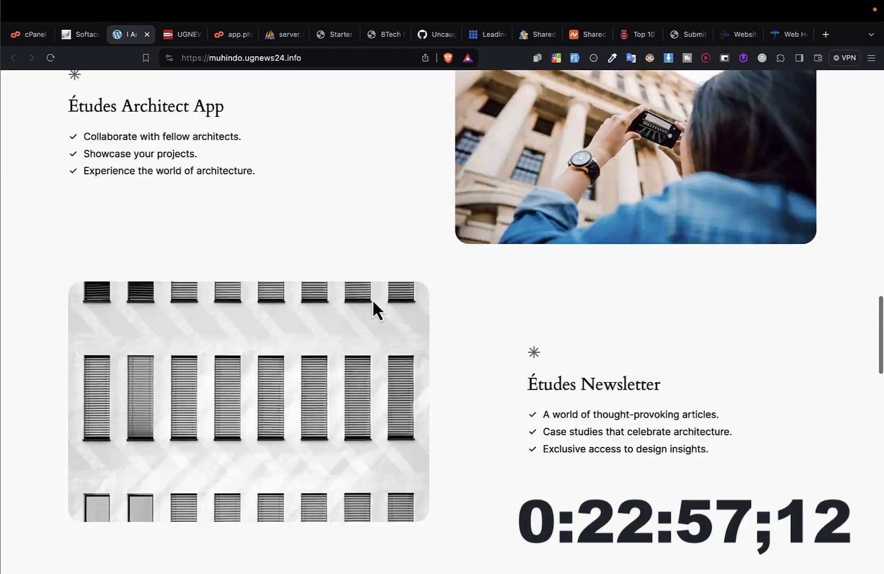
pyautogui.scroll(8, 373, 300)
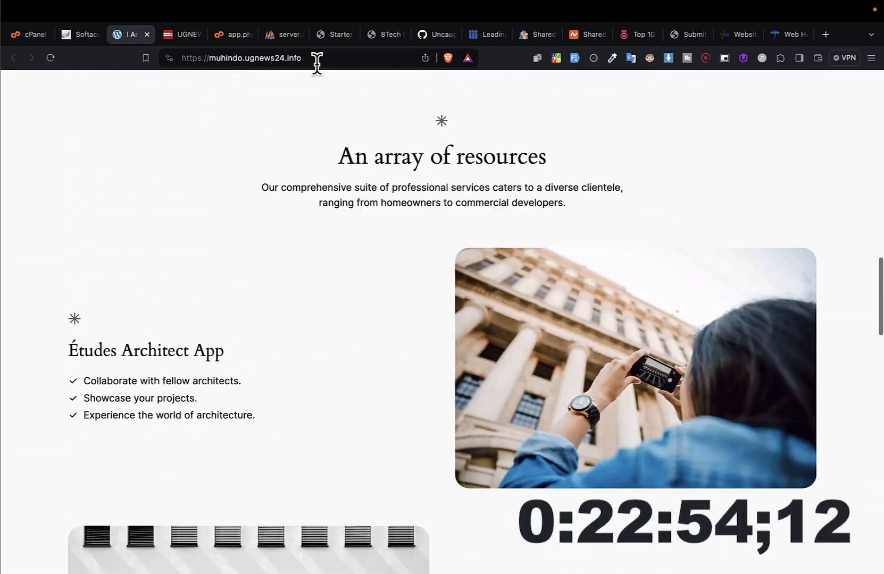
# Step: Copy the new site's address and load it in a private browser window
pyautogui.click(317, 60)
pyautogui.press('super+c')
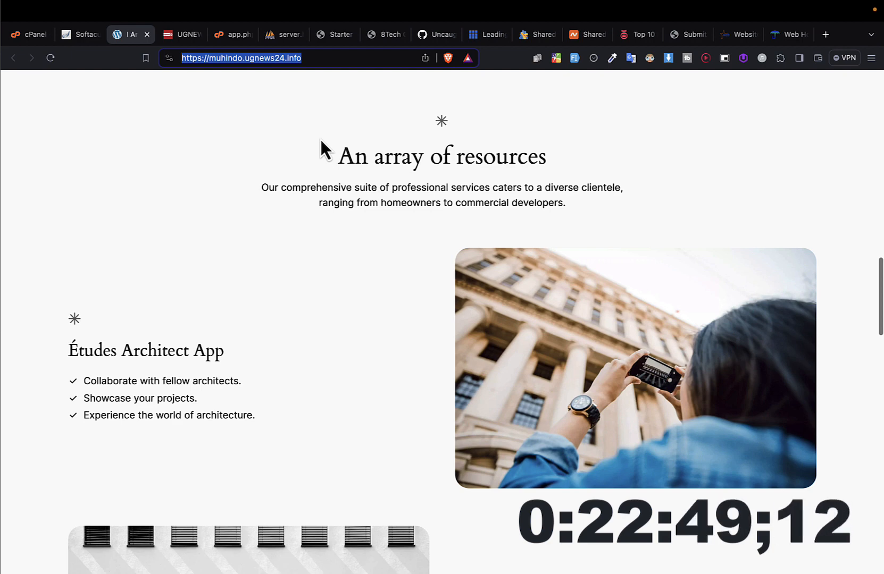
pyautogui.press('super+shift+n')
pyautogui.press('super+v')
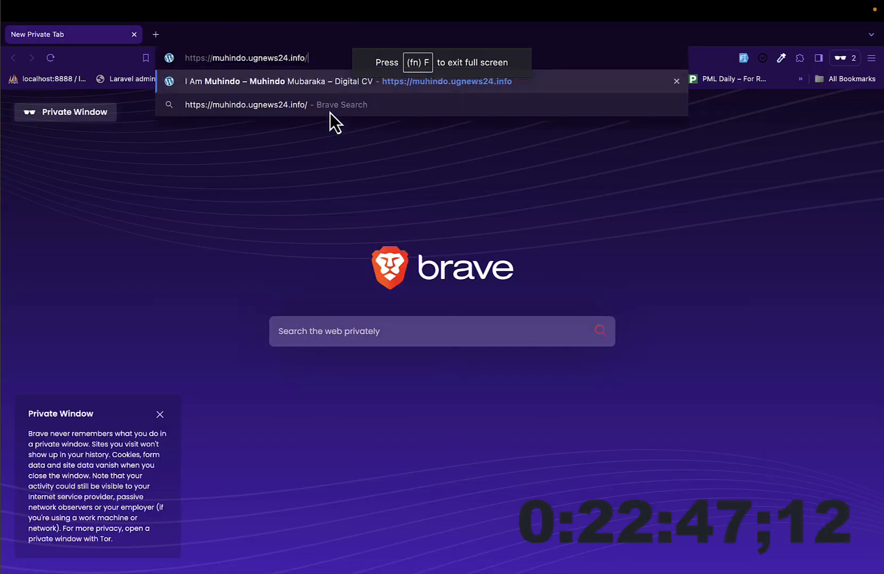
pyautogui.press('Return')
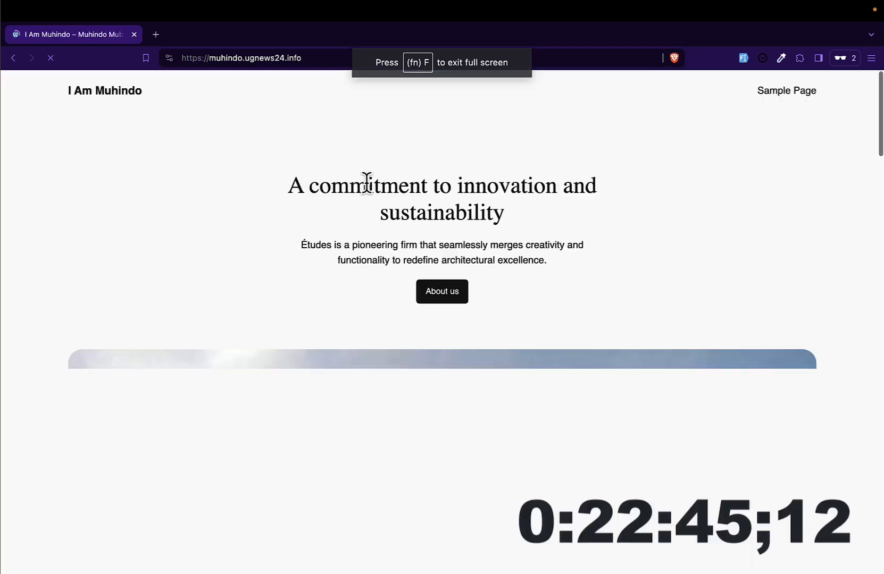
# Step: Inspect the homepage in the Samsung Galaxy A51/71 device view, look over its mobile layout and open the navigation menu
pyautogui.rightClick(367, 183)
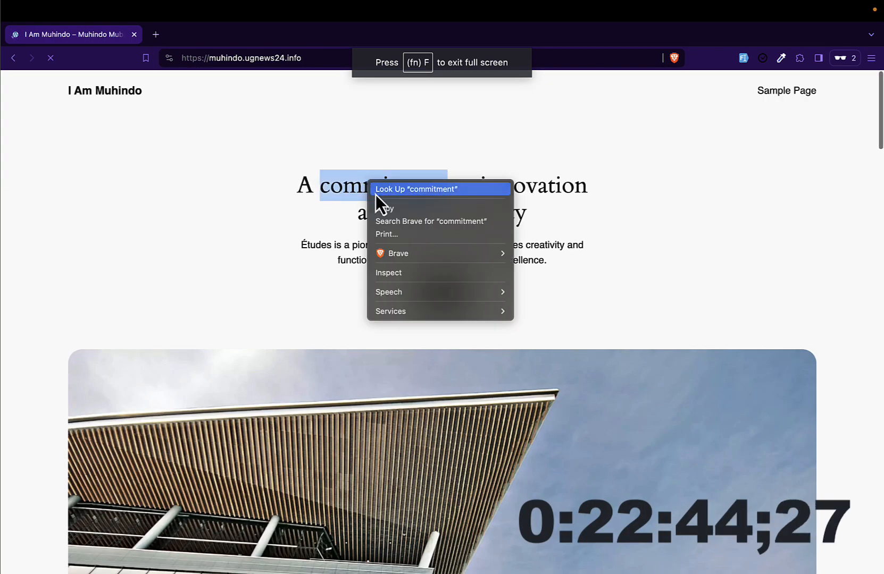
pyautogui.click(407, 274)
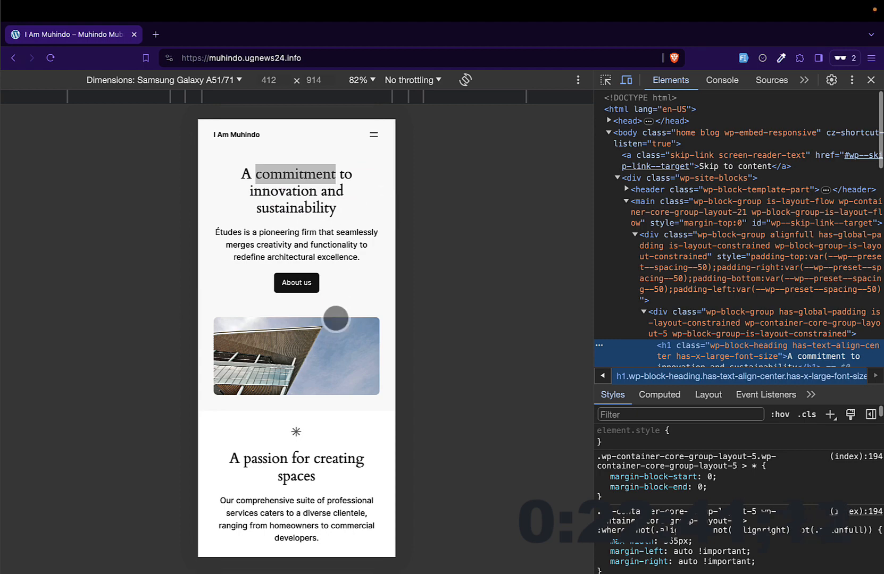
pyautogui.scroll(-15, 336, 319)
pyautogui.scroll(6, 326, 266)
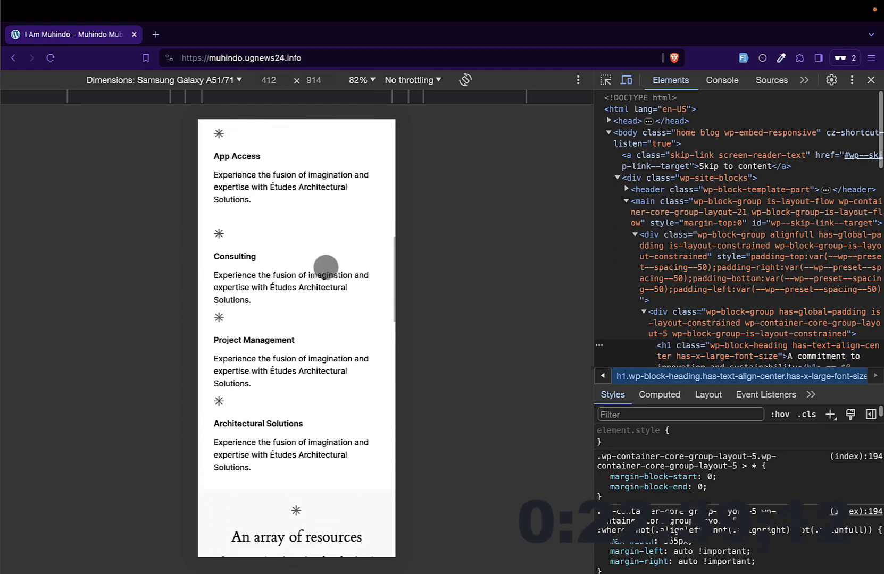
pyautogui.scroll(10, 326, 266)
pyautogui.click(375, 139)
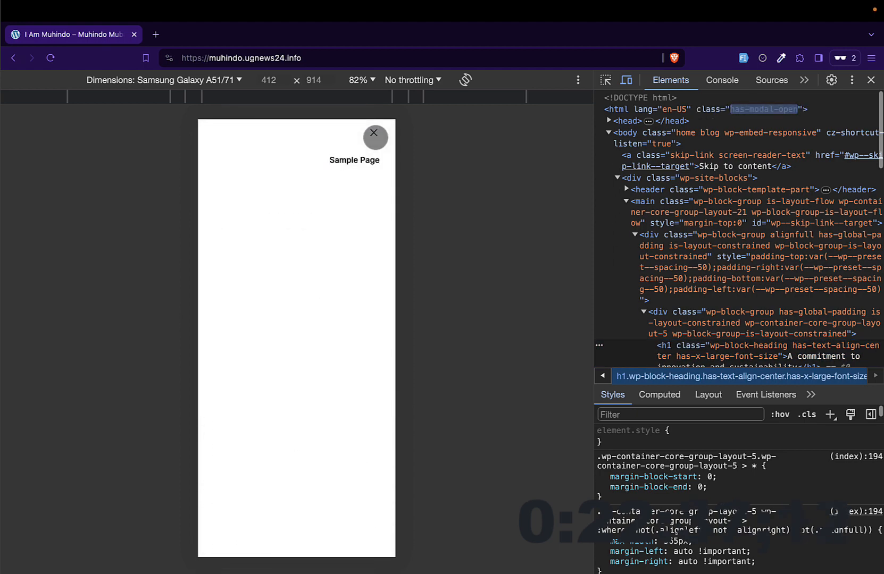
# Step: Close the mobile navigation menu, look over the homepage's mobile layout again and close the developer tools
pyautogui.click(374, 134)
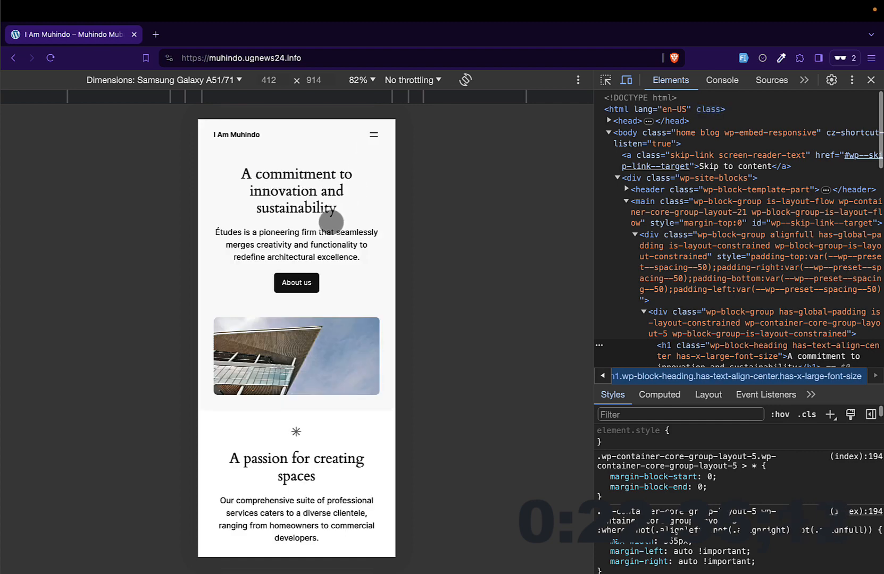
pyautogui.scroll(-10, 320, 298)
pyautogui.scroll(4, 315, 372)
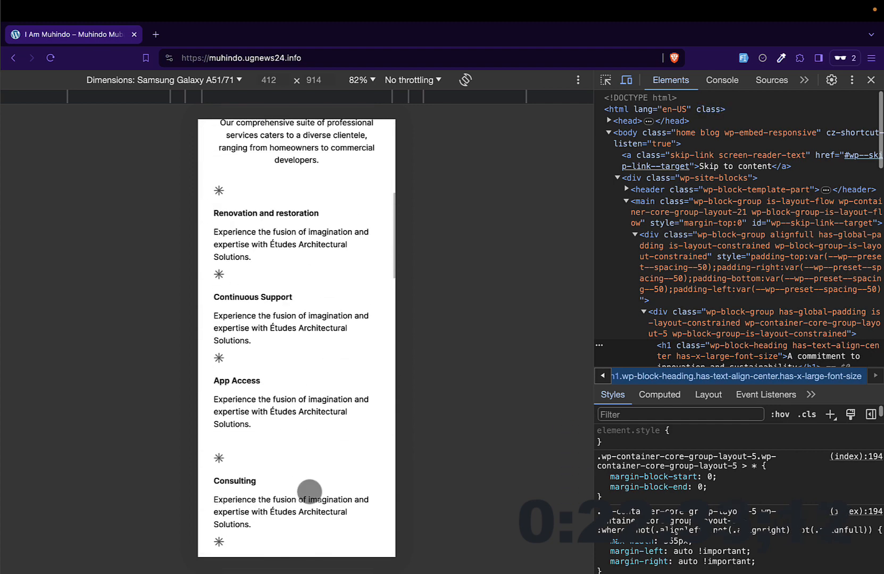
pyautogui.scroll(7, 309, 491)
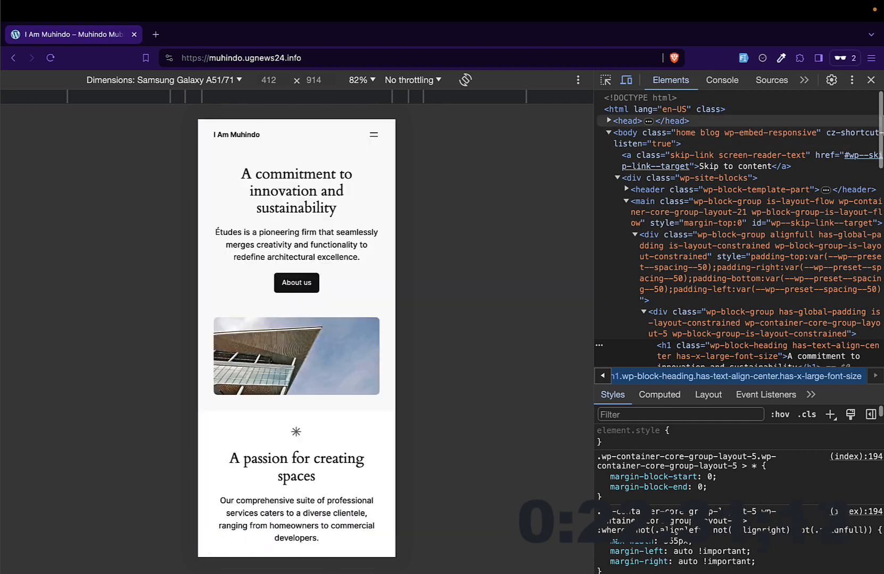
pyautogui.click(871, 80)
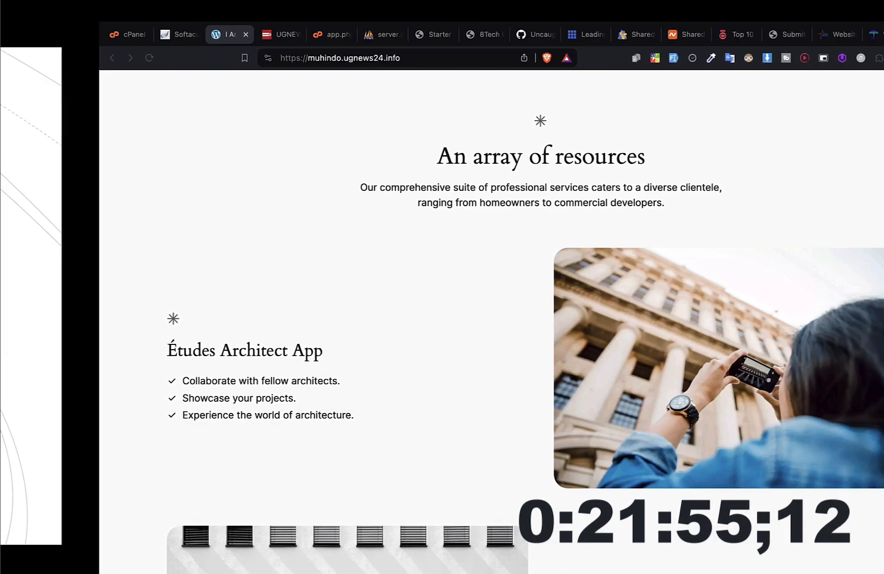
# Step: Return to the regular browser window and look over the homepage's desktop sections from header to footer
pyautogui.scroll(-20, 408, 355)
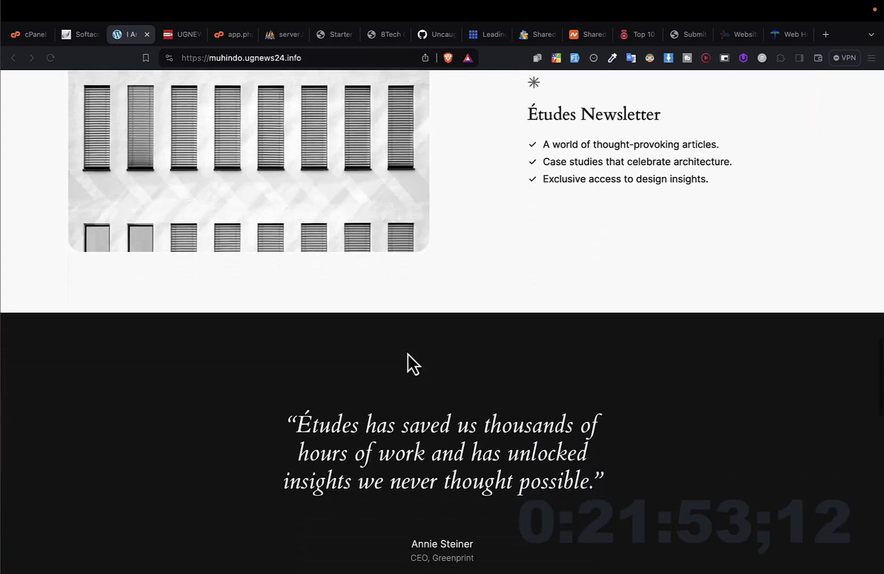
pyautogui.scroll(5, 407, 355)
pyautogui.scroll(10, 408, 355)
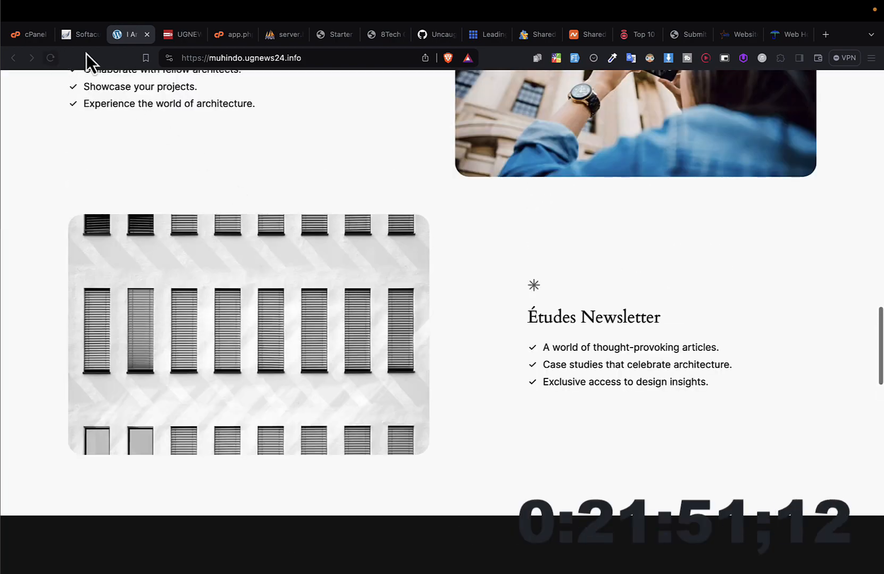
pyautogui.scroll(-15, 302, 234)
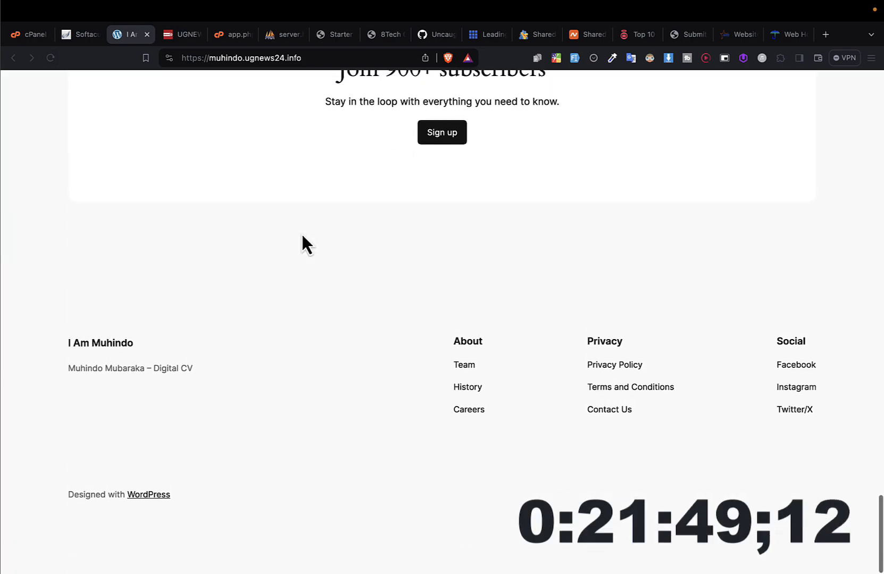
pyautogui.scroll(10, 302, 236)
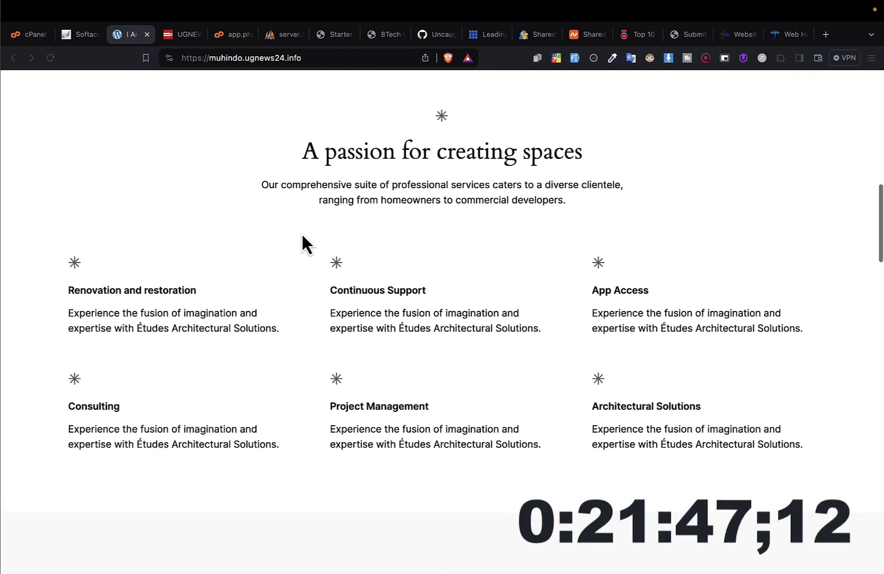
pyautogui.scroll(10, 301, 234)
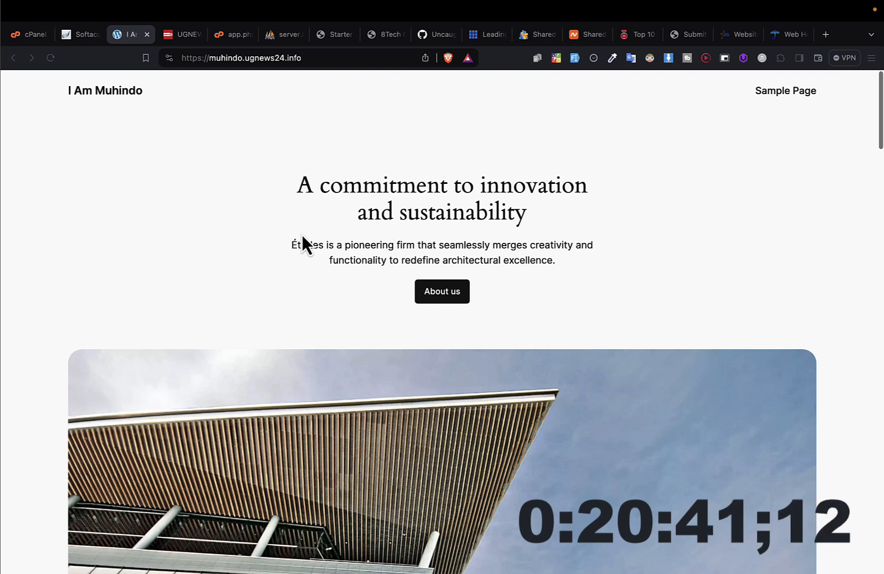
pyautogui.click(323, 61)
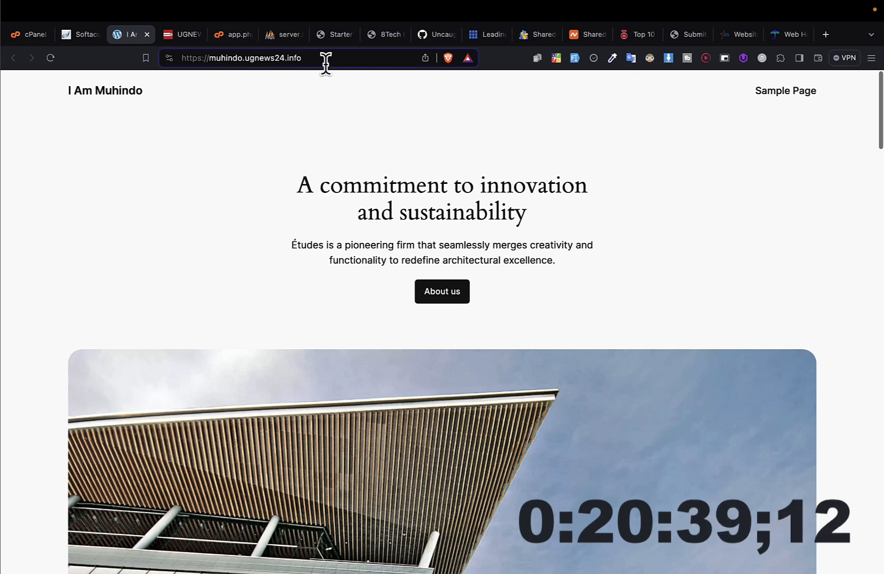
pyautogui.scroll(-10, 405, 213)
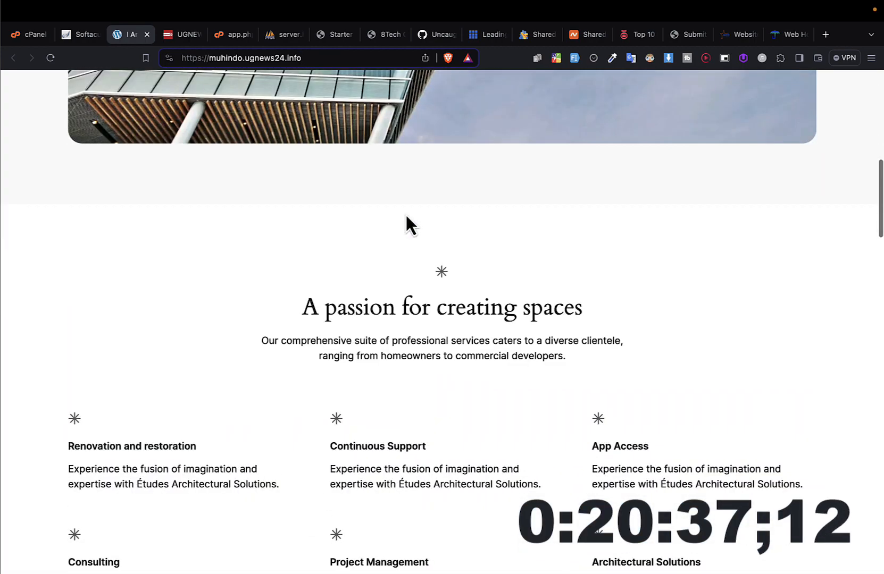
pyautogui.scroll(-15, 406, 215)
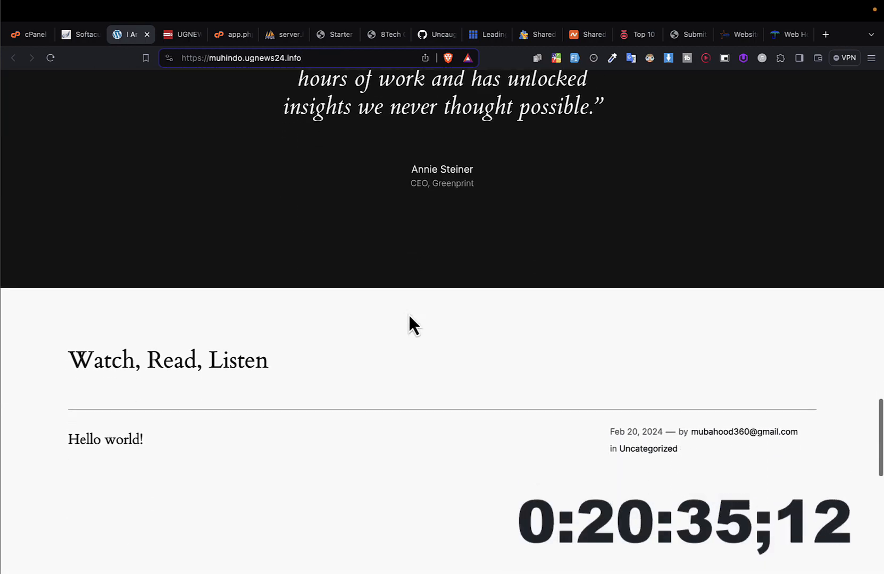
pyautogui.scroll(-12, 409, 316)
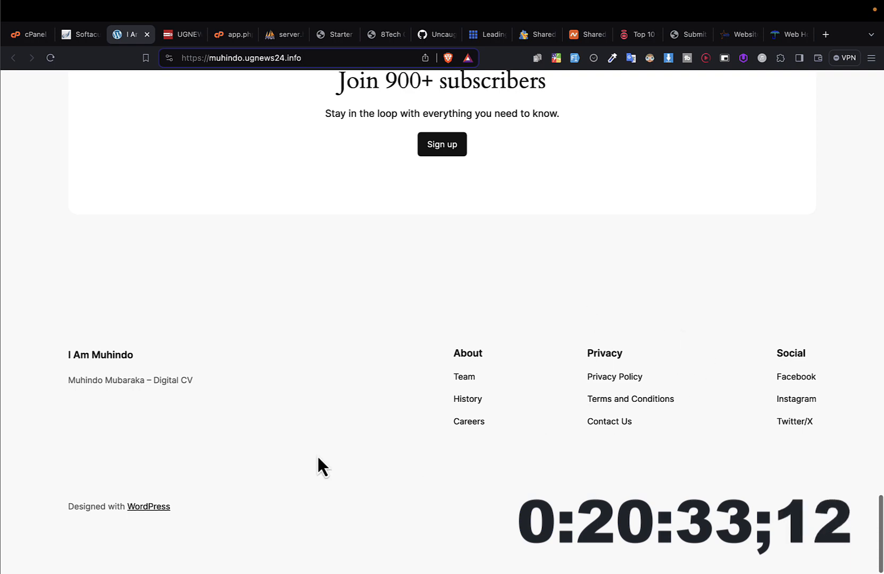
pyautogui.scroll(15, 216, 387)
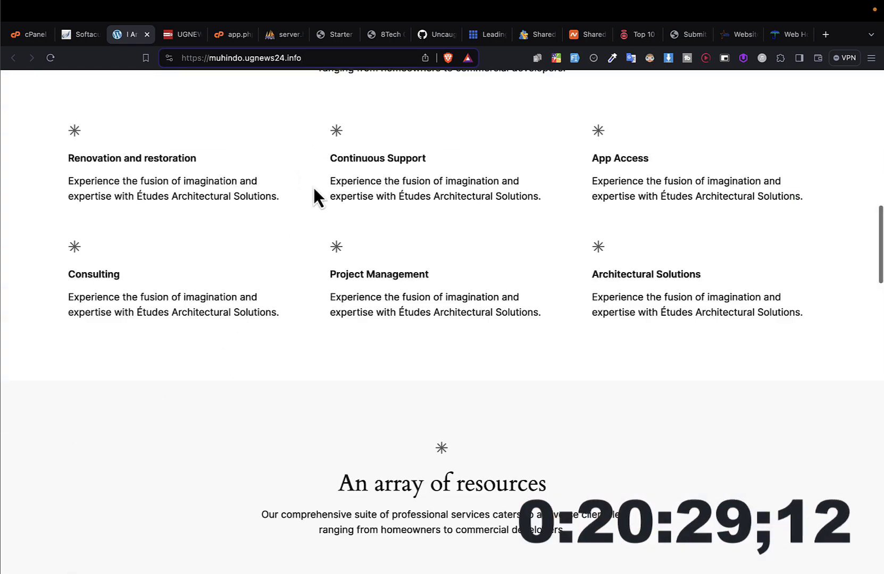
# Step: Add /wp-admin to the site's address and load the WordPress login page
pyautogui.click(233, 58)
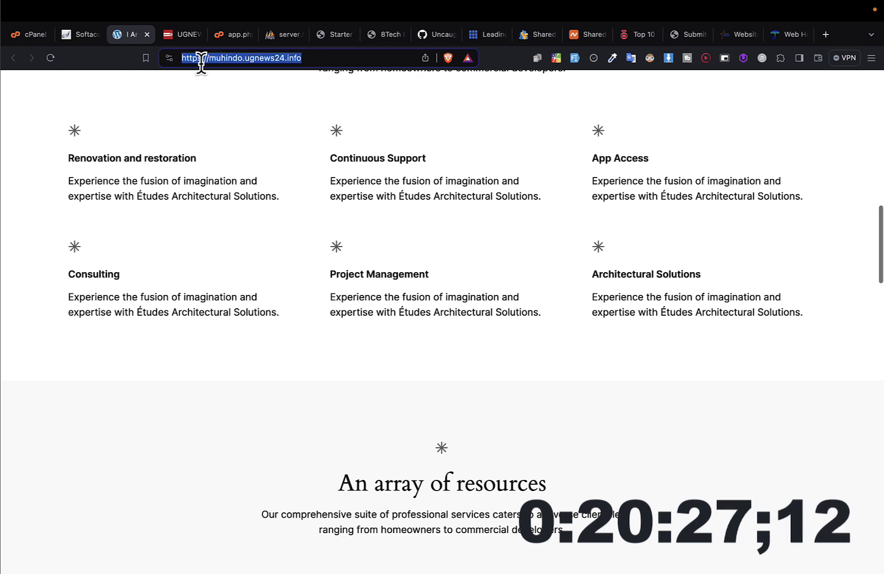
pyautogui.press('Right')
pyautogui.write('/')
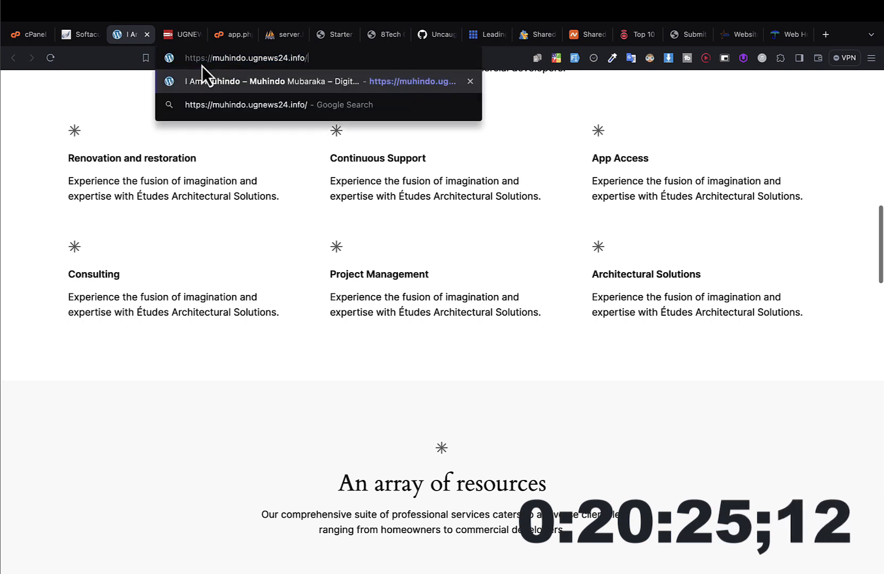
pyautogui.write('wp-')
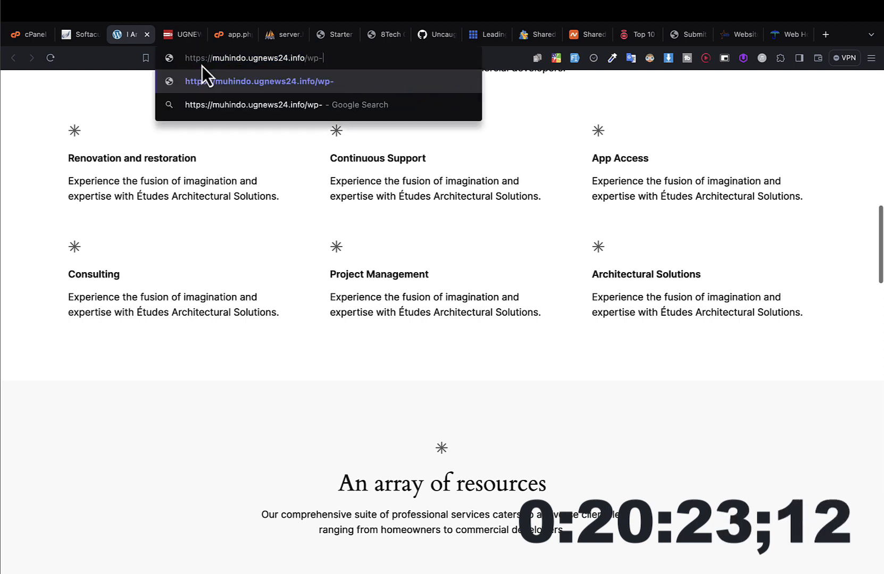
pyautogui.write('admin')
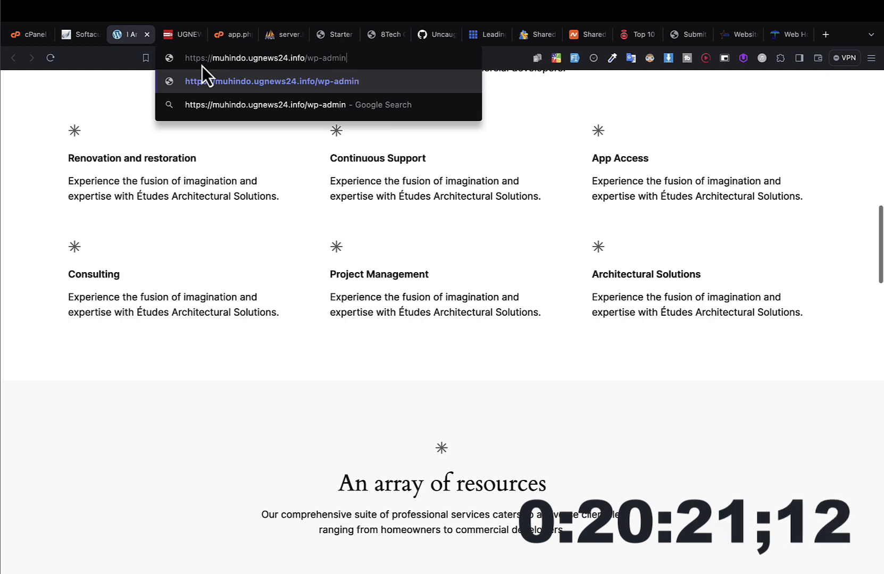
pyautogui.press('Return')
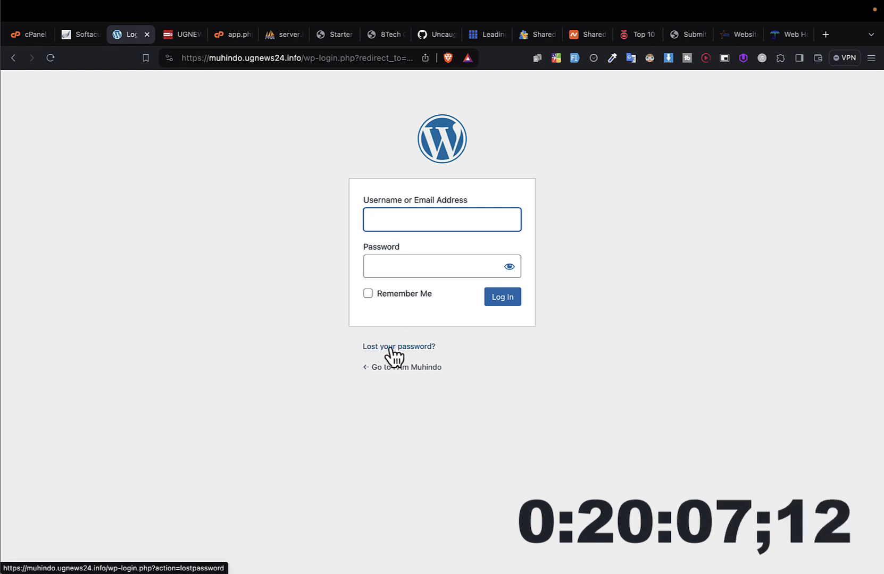
# Step: Fill in the login form's e-mail address and password from the browser's saved login for the admin e-mail
pyautogui.click(432, 220)
pyautogui.write('muba')
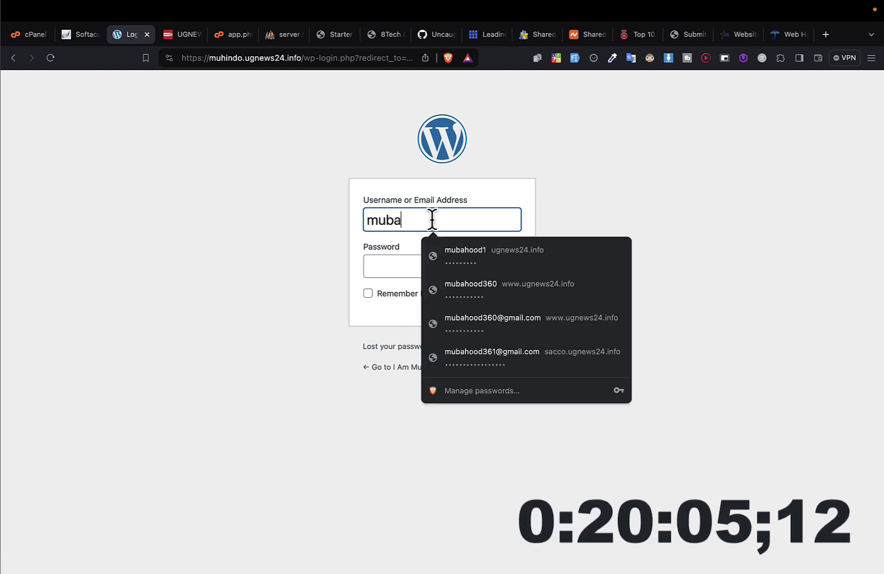
pyautogui.press('Down')
pyautogui.press('Down')
pyautogui.press('Down')
pyautogui.press('Return')
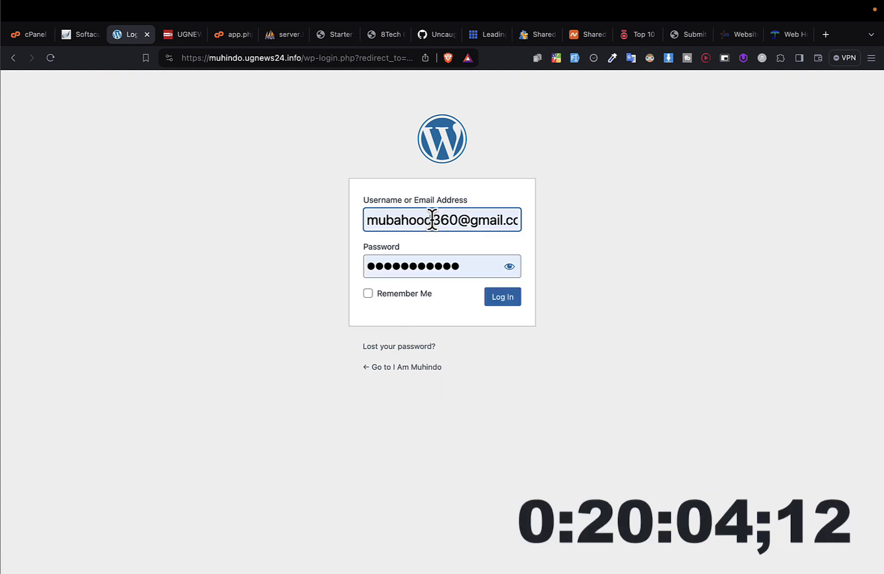
# Step: Reveal the password field, replace the account password, enable Remember Me and try to log in
pyautogui.click(509, 267)
pyautogui.doubleClick(420, 266)
pyautogui.press('BackSpace')
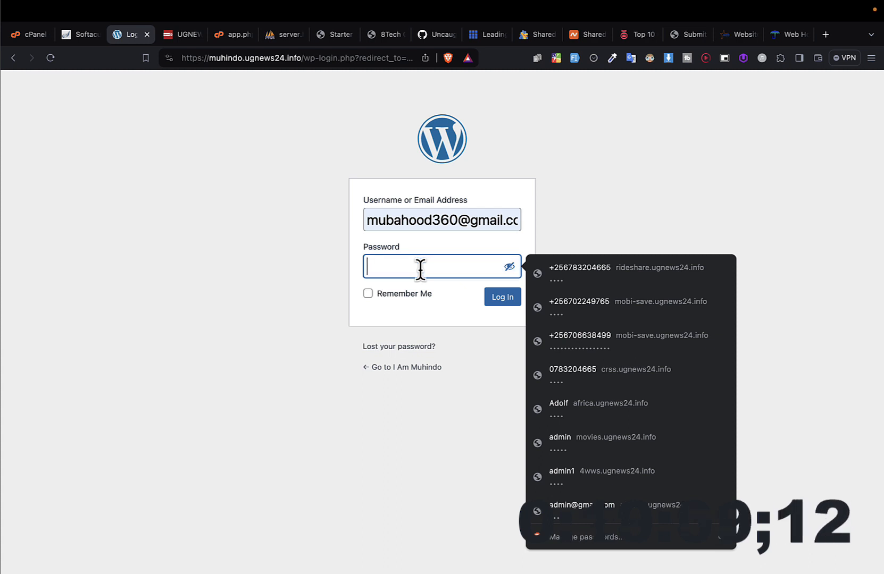
pyautogui.write('po')
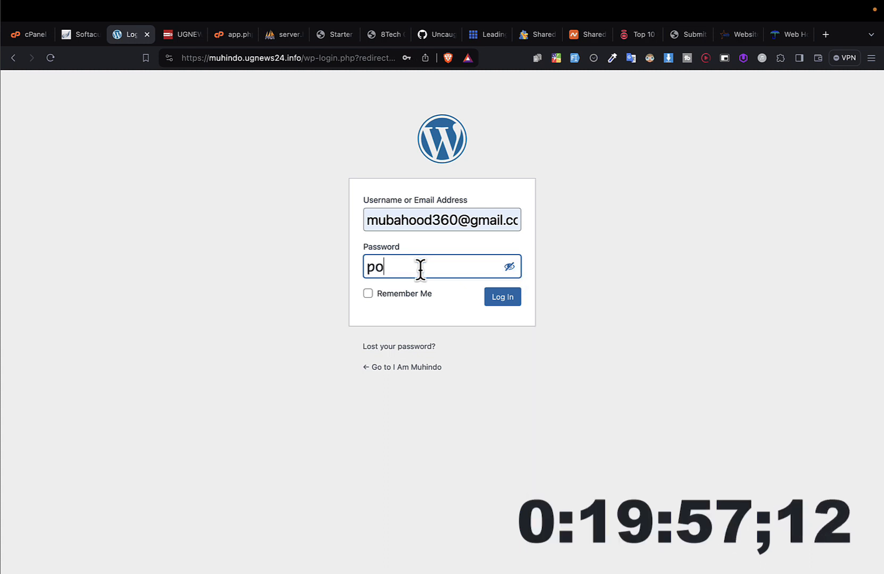
pyautogui.write('asword')
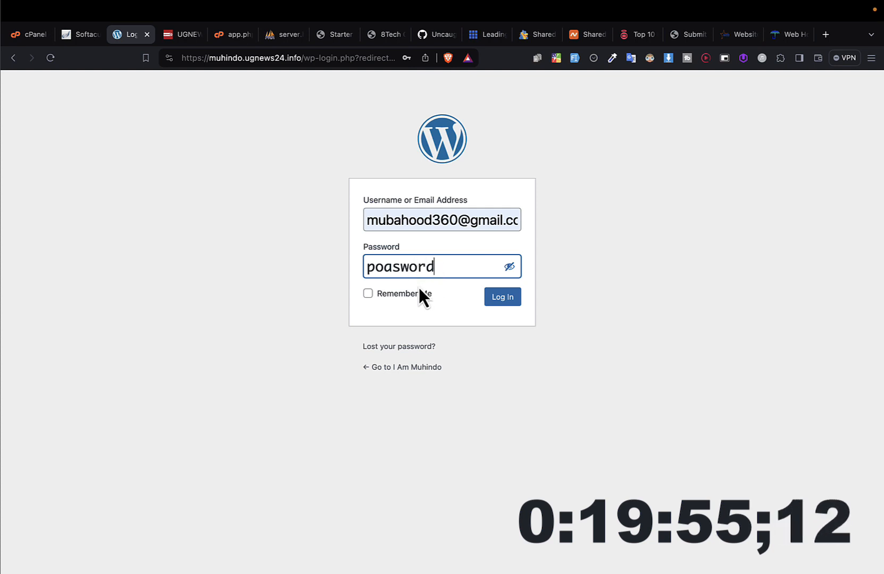
pyautogui.click(406, 294)
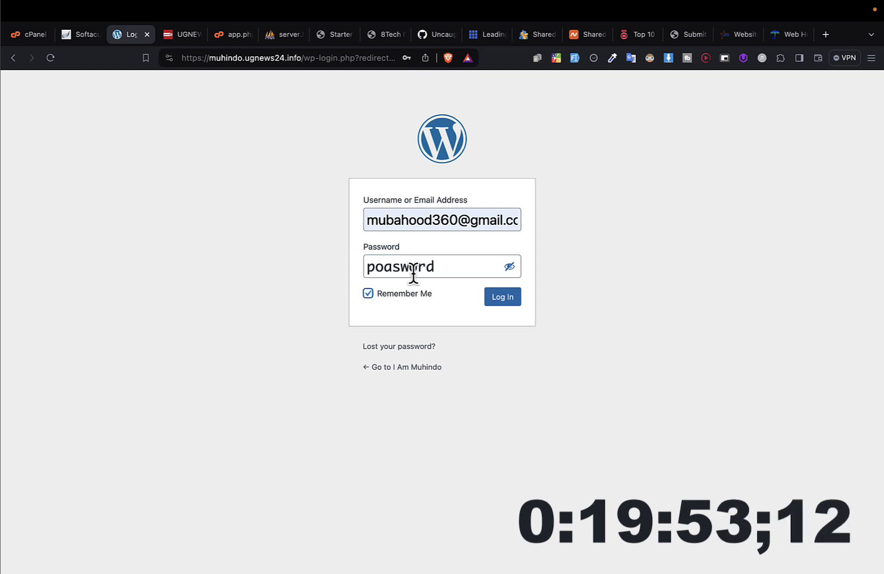
pyautogui.click(504, 298)
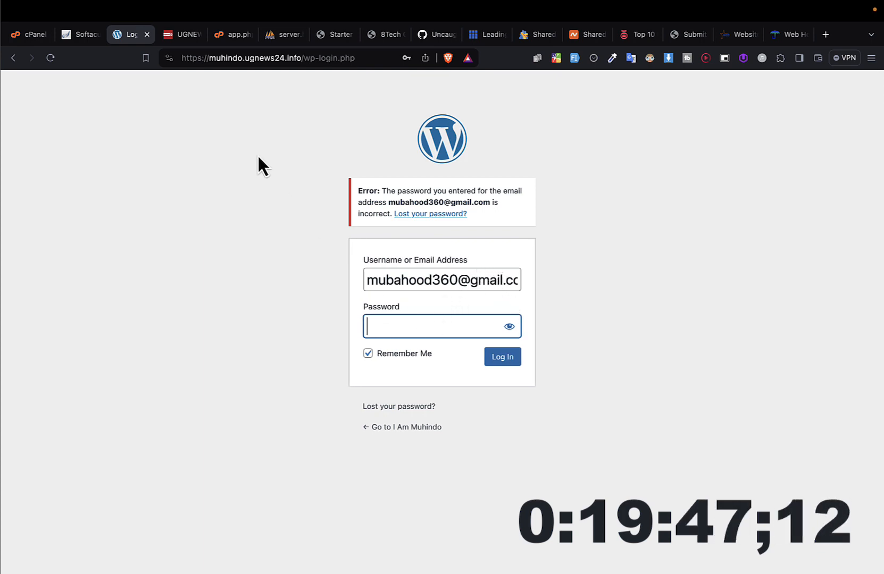
# Step: Check the Softaculous installation page, log in to WordPress with the re-entered account password and save the login in the browser
pyautogui.click(80, 43)
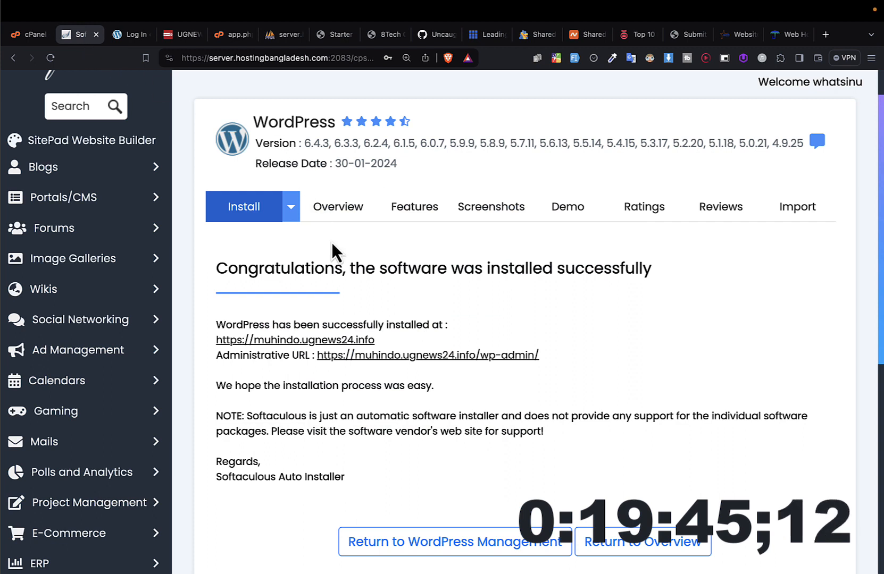
pyautogui.click(128, 41)
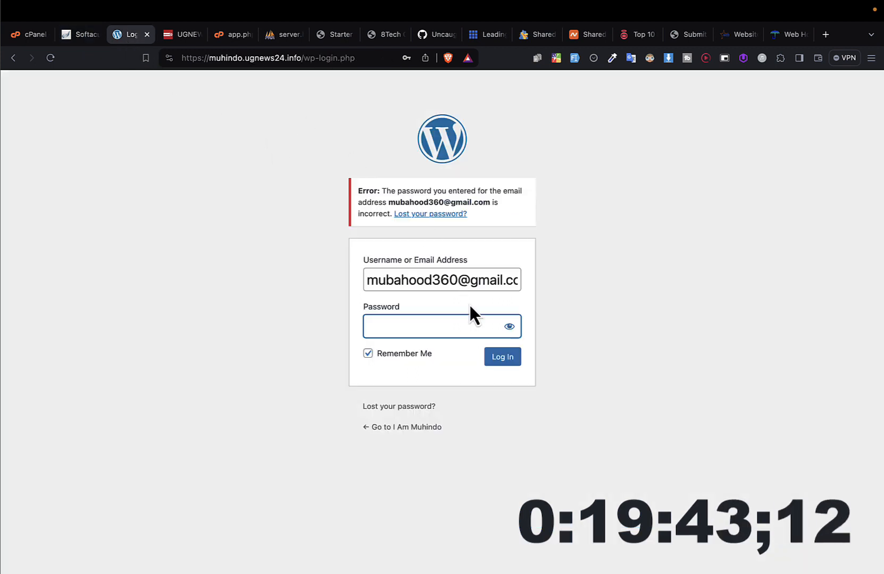
pyautogui.click(438, 328)
pyautogui.write('********')
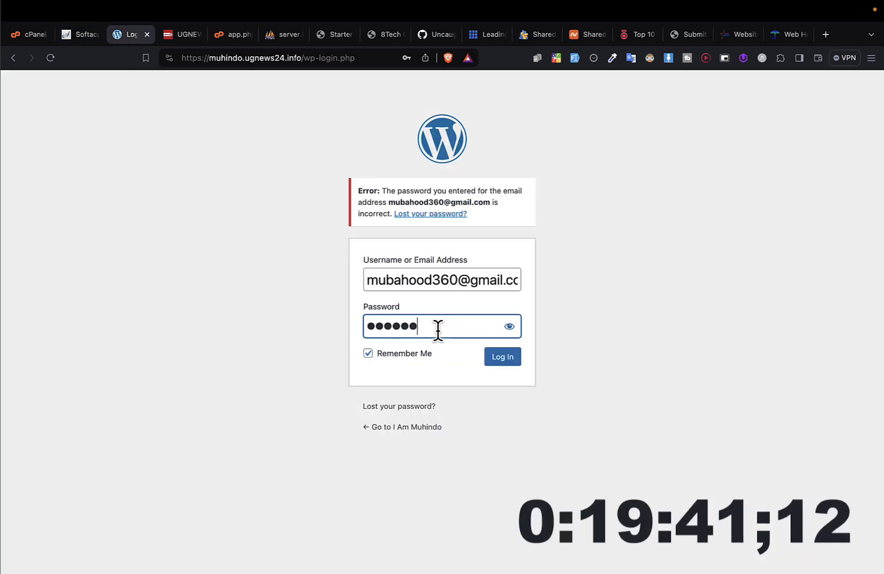
pyautogui.click(507, 358)
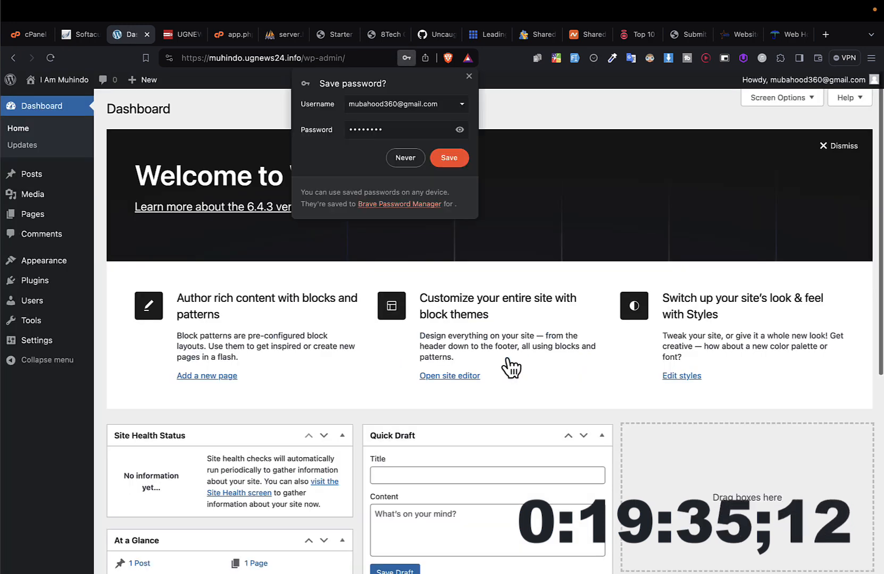
pyautogui.click(457, 161)
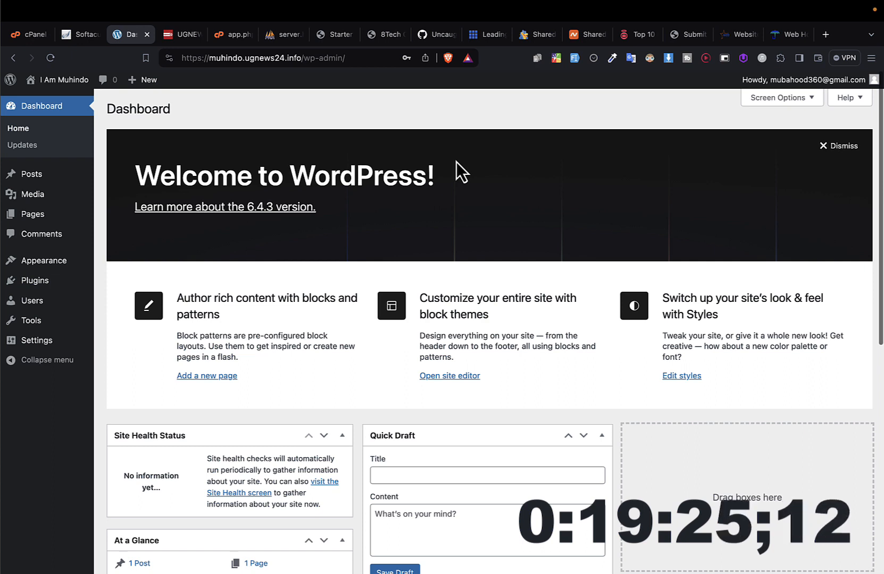
# Step: Visit the live site from the WordPress dashboard and look over its homepage while logged in
pyautogui.press('super+equal')
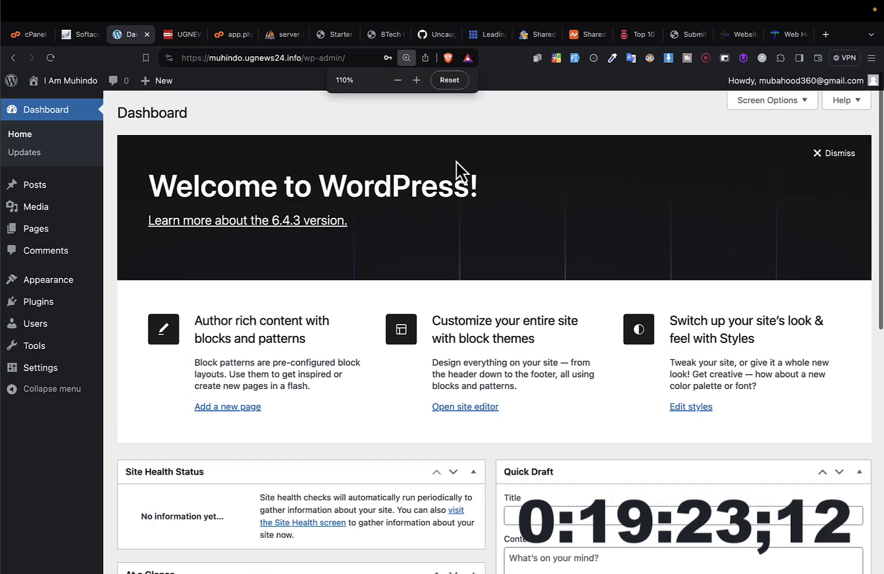
pyautogui.moveTo(66, 86)
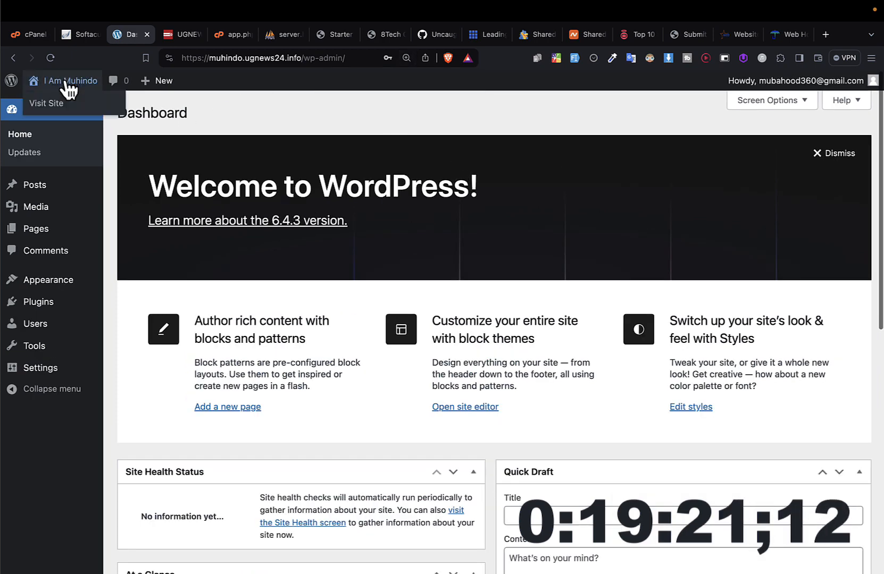
pyautogui.click(52, 105)
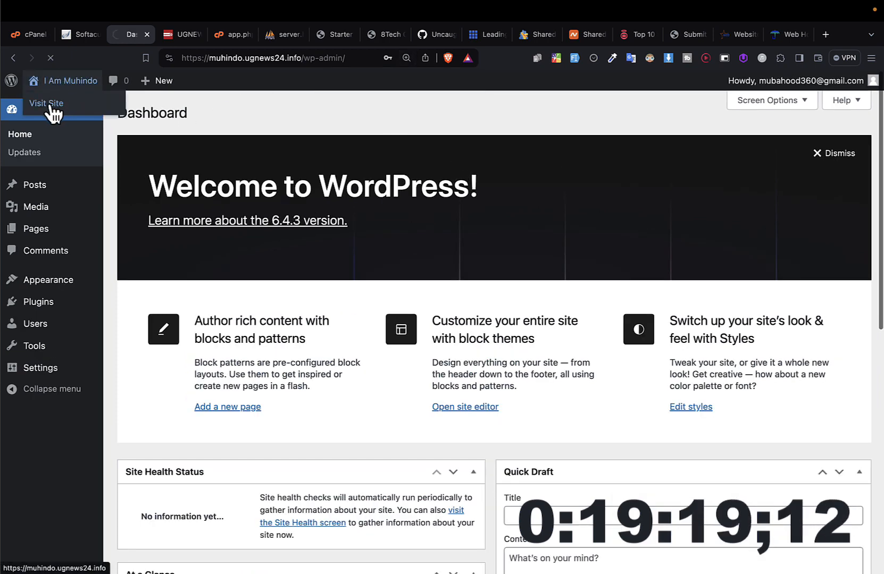
pyautogui.scroll(-10, 124, 256)
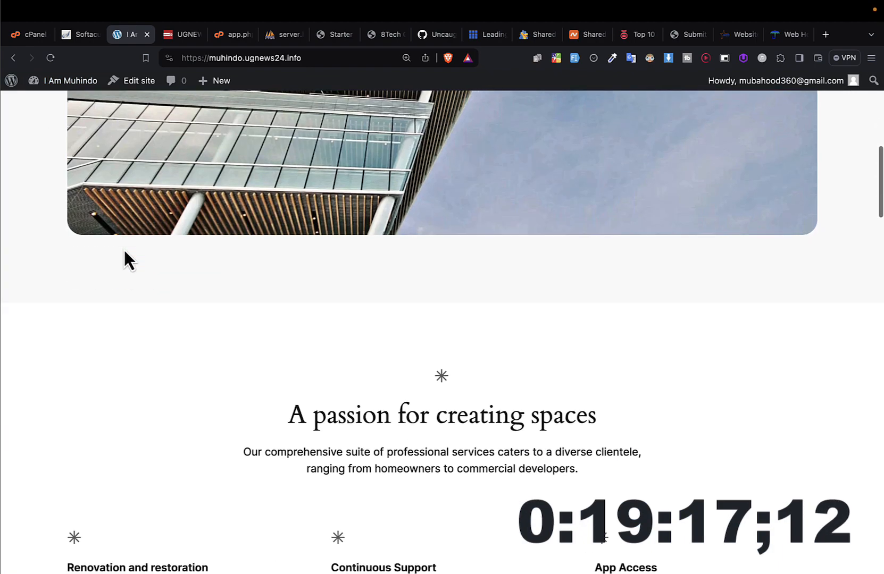
# Step: Review the admin bar entries on the live site's homepage and open the WordPress dashboard from there
pyautogui.scroll(10, 123, 255)
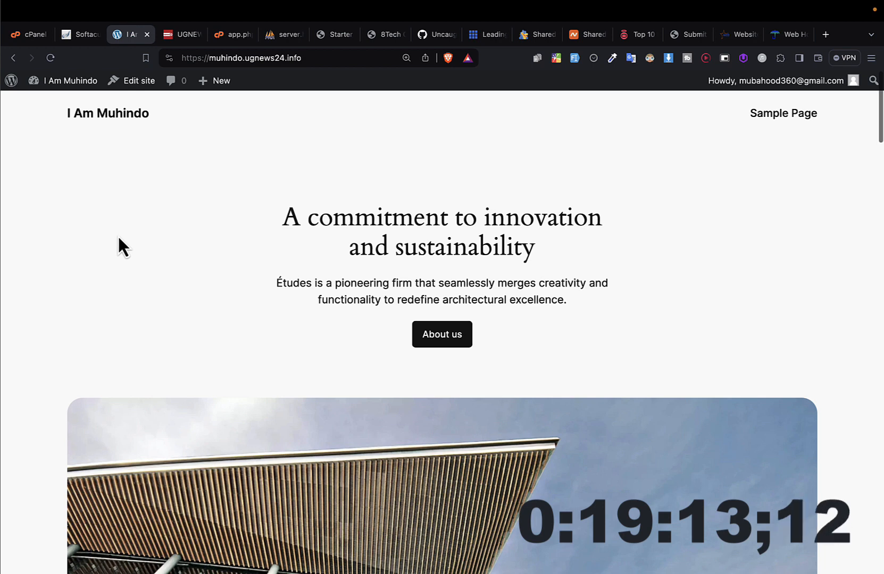
pyautogui.moveTo(96, 80)
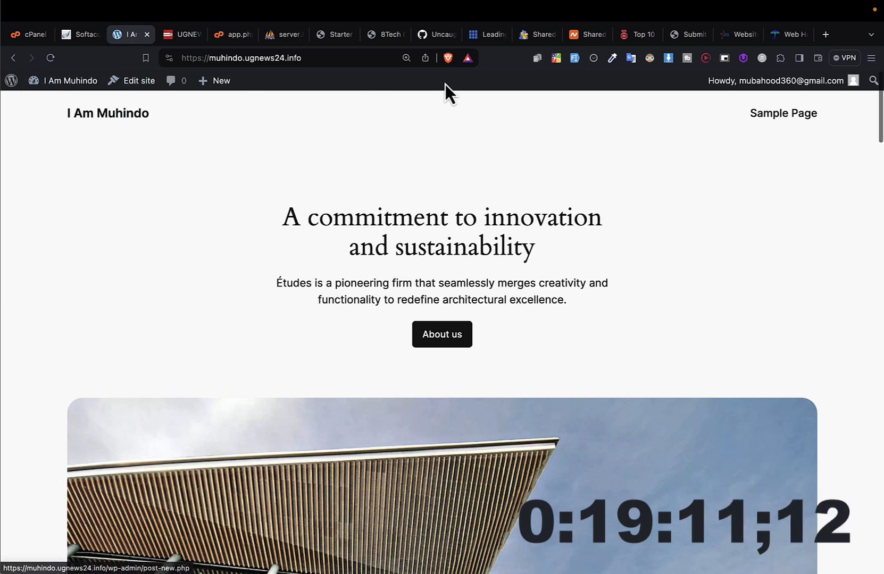
pyautogui.moveTo(804, 85)
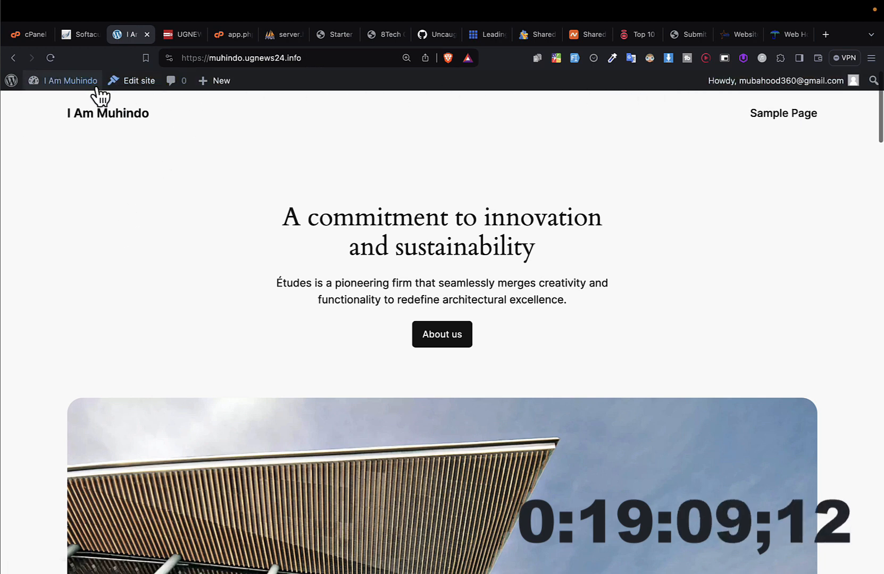
pyautogui.moveTo(113, 108)
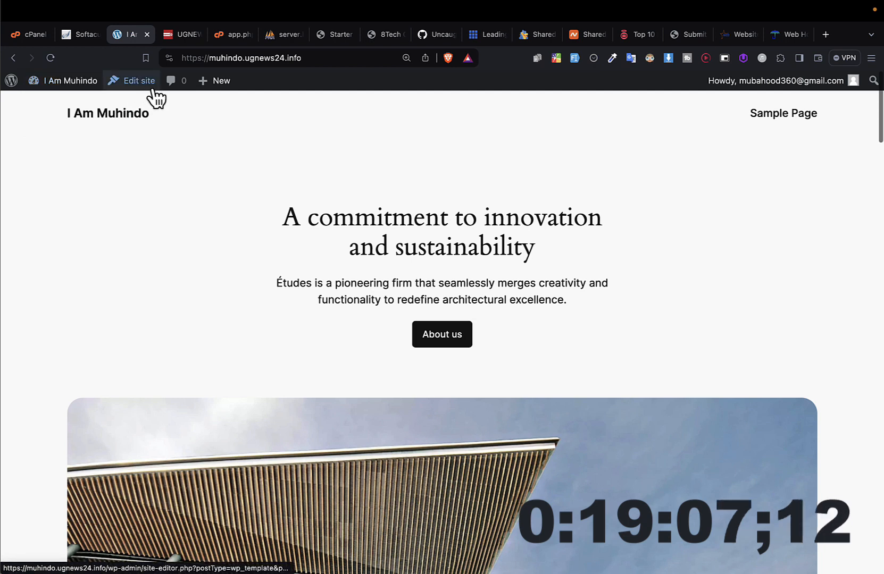
pyautogui.moveTo(202, 86)
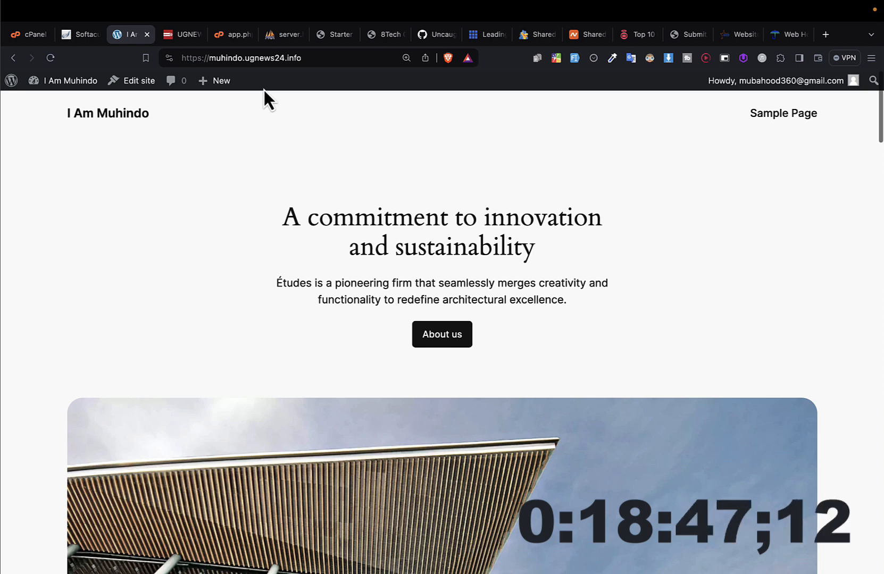
pyautogui.moveTo(68, 84)
pyautogui.click(60, 105)
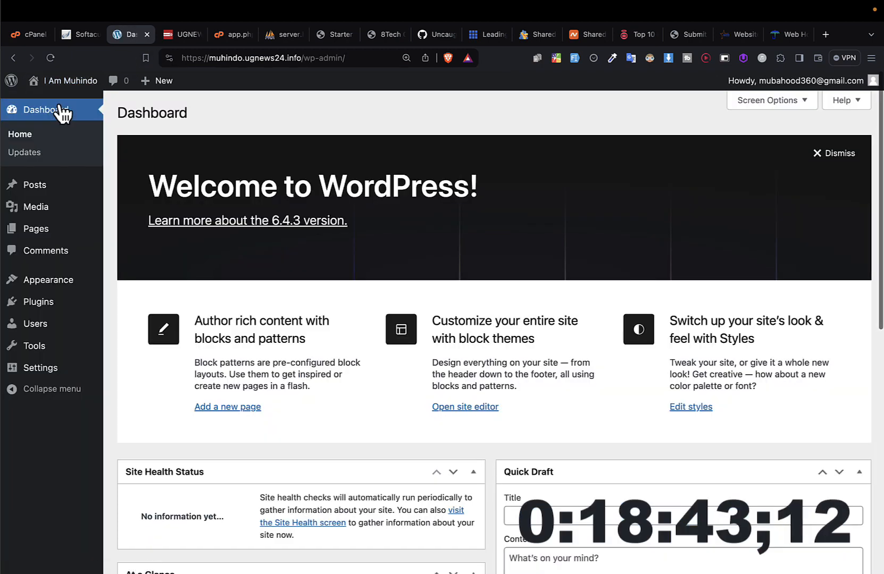
# Step: Visit the live site once more and return to the WordPress dashboard
pyautogui.click(63, 104)
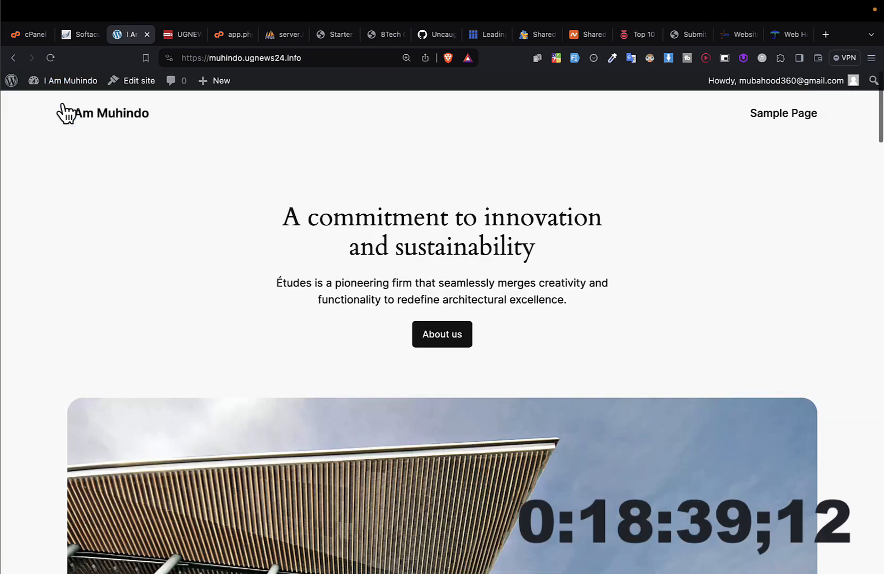
pyautogui.moveTo(67, 86)
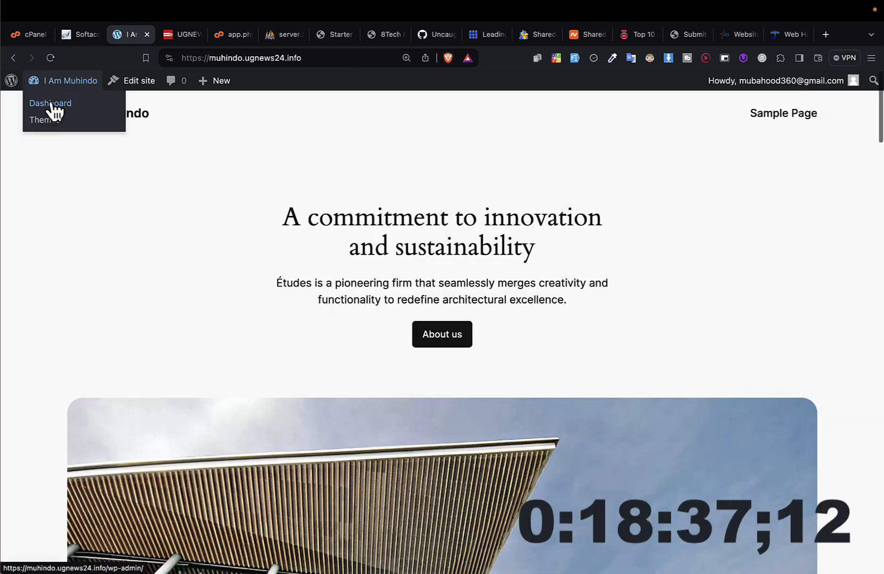
pyautogui.click(52, 104)
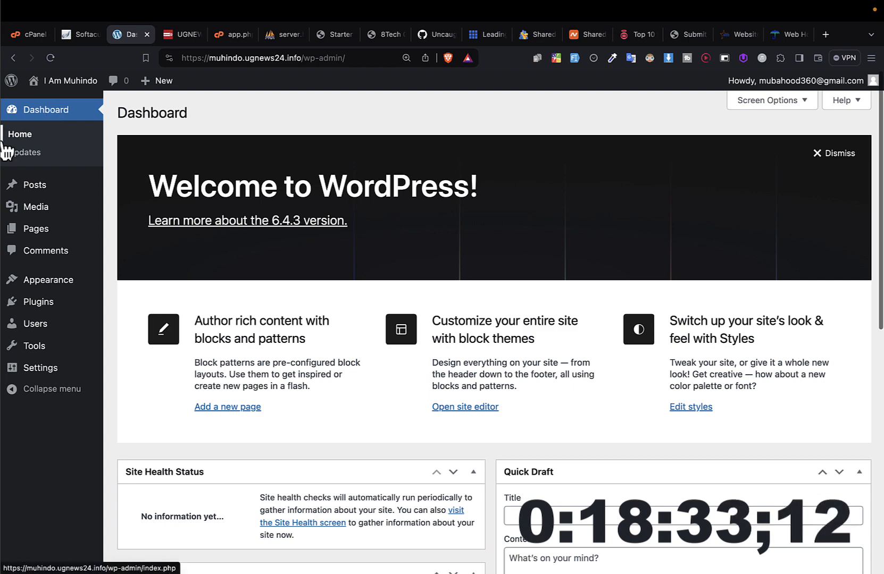
# Step: Enlarge the dashboard page and examine the admin bar's account, New and site name entries
pyautogui.press('super+plus')
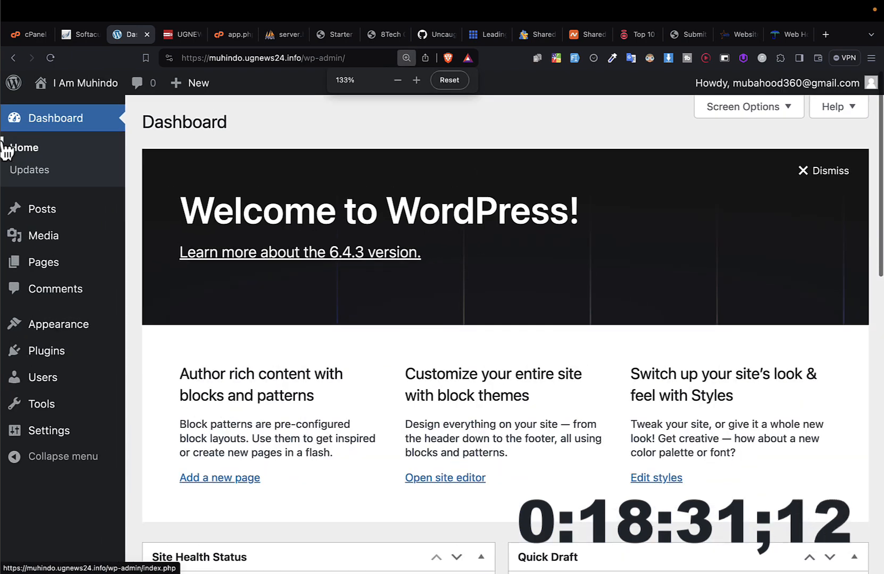
pyautogui.press('super+plus')
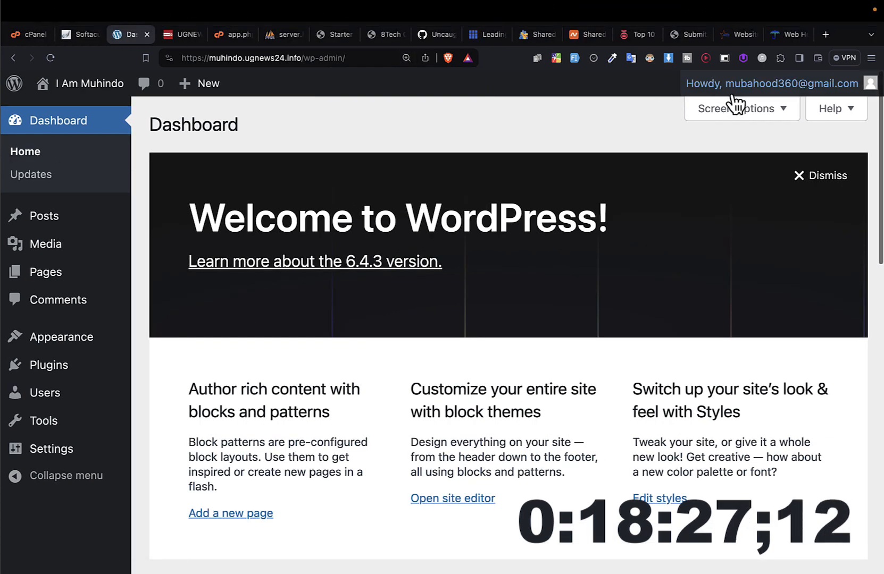
pyautogui.moveTo(723, 102)
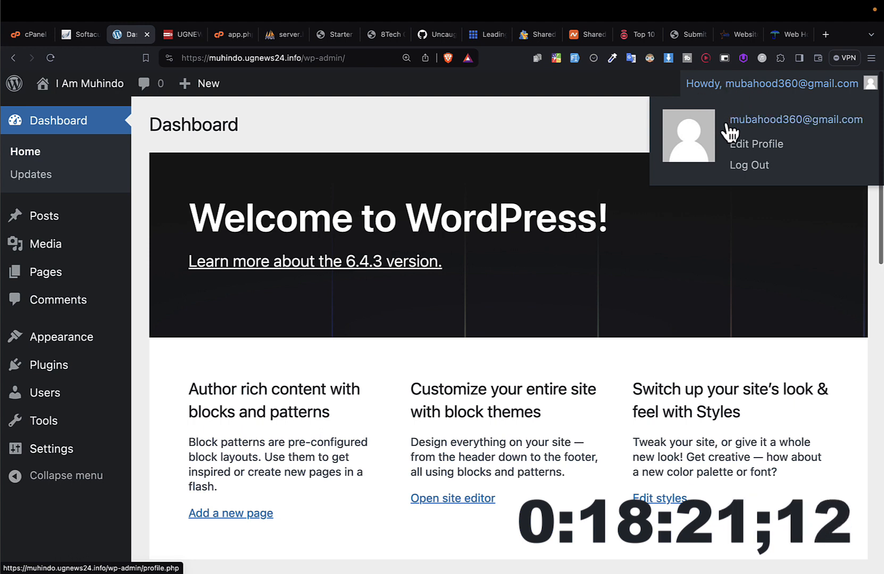
pyautogui.moveTo(201, 96)
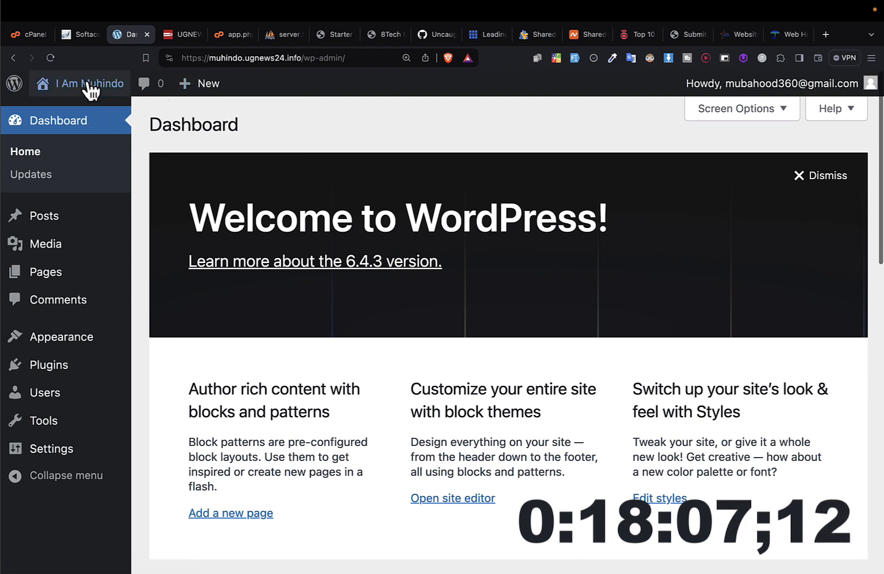
pyautogui.moveTo(85, 90)
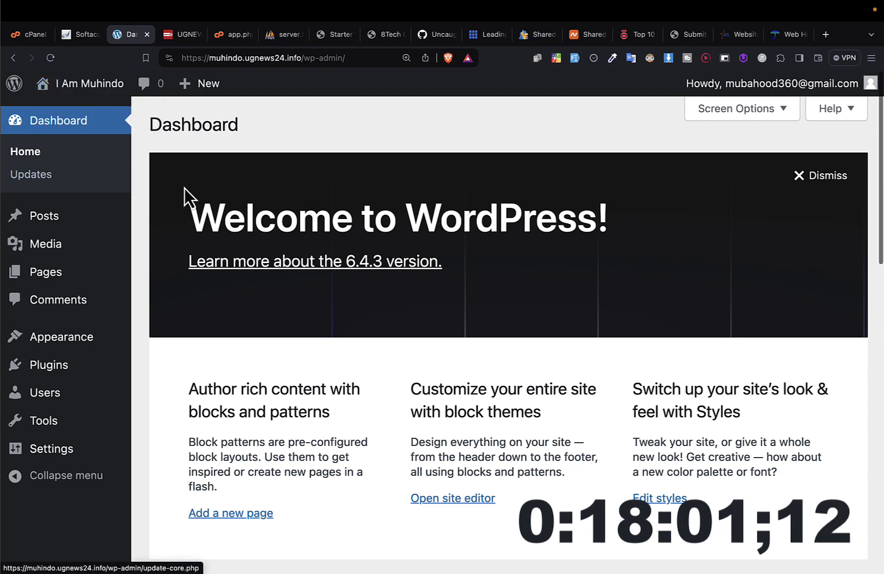
# Step: Examine the dashboard's contents and its admin sections, including Posts, Media, Pages, Comments, Plugins and Tools
pyautogui.scroll(-3, 188, 197)
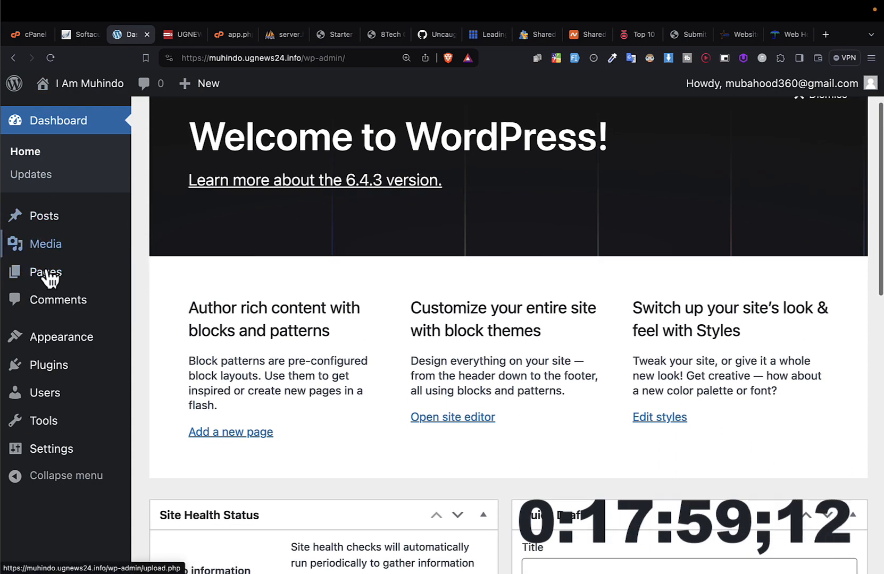
pyautogui.press('super+plus')
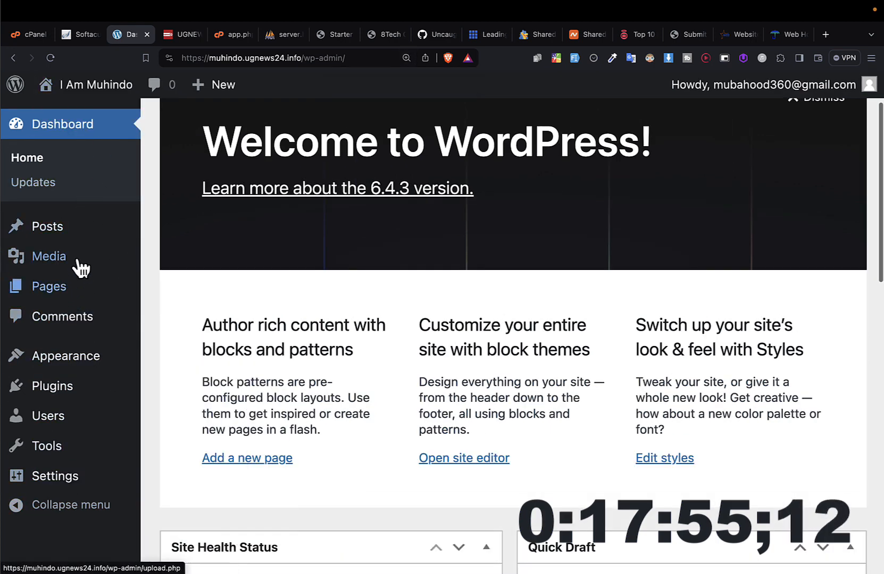
pyautogui.moveTo(92, 442)
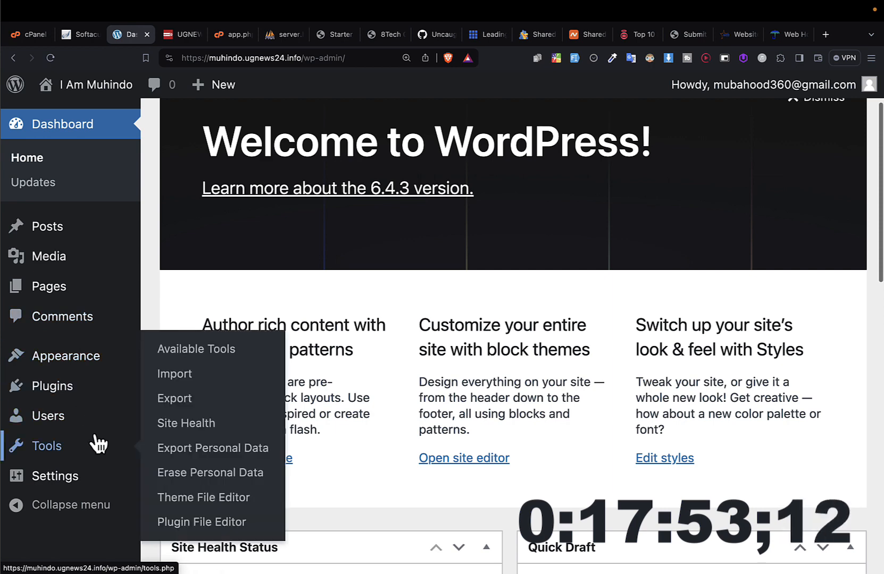
pyautogui.scroll(-3, 95, 443)
pyautogui.scroll(4, 96, 442)
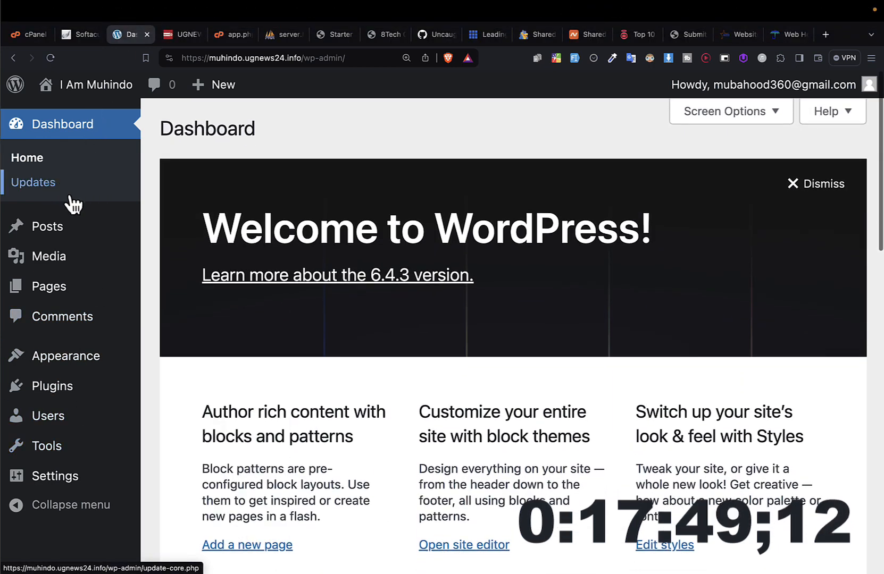
pyautogui.moveTo(67, 232)
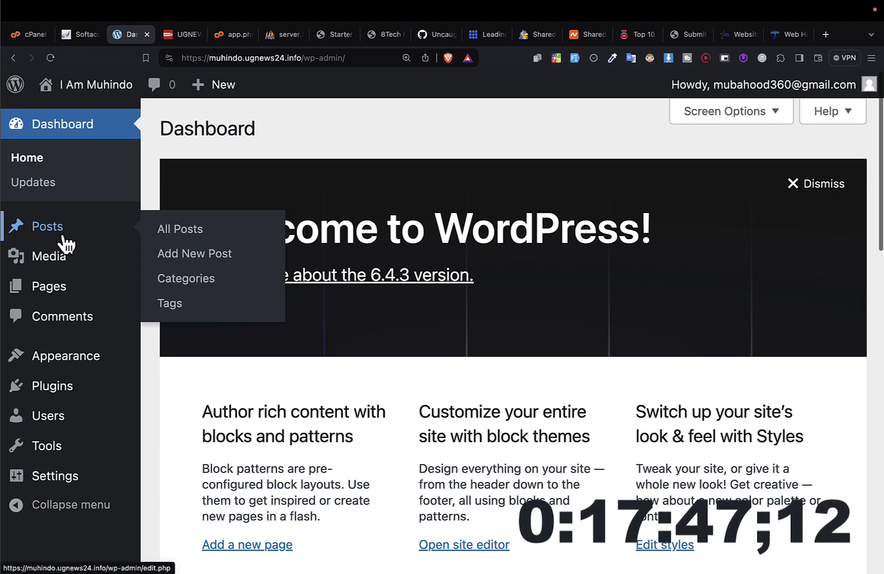
pyautogui.moveTo(64, 266)
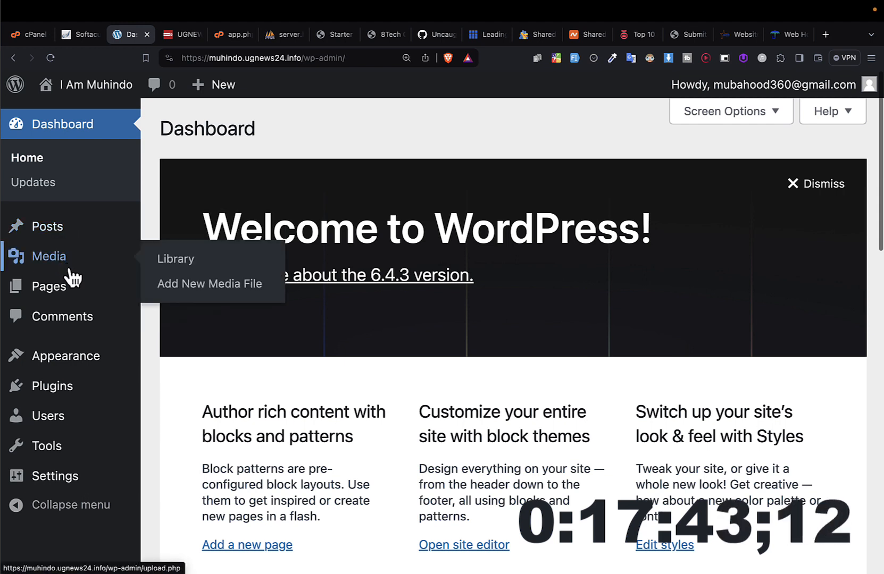
pyautogui.moveTo(60, 294)
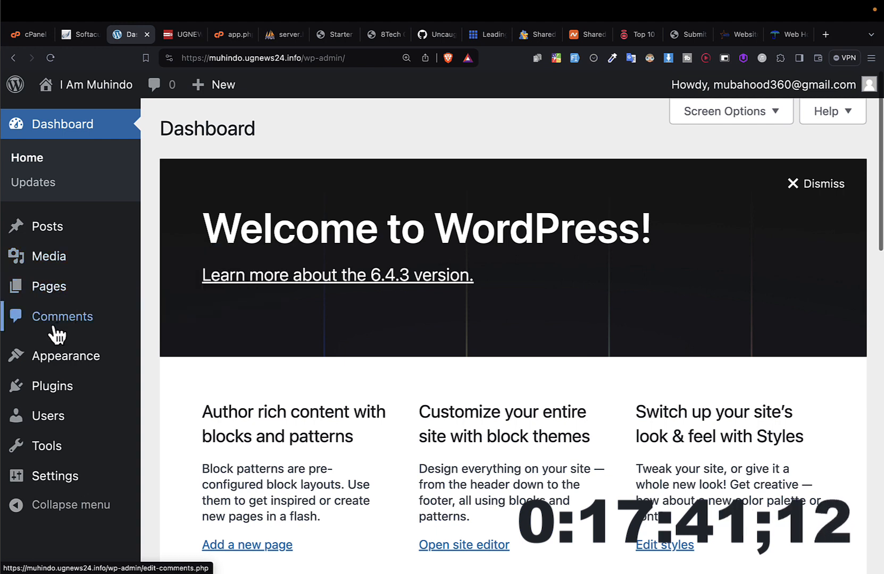
pyautogui.moveTo(49, 375)
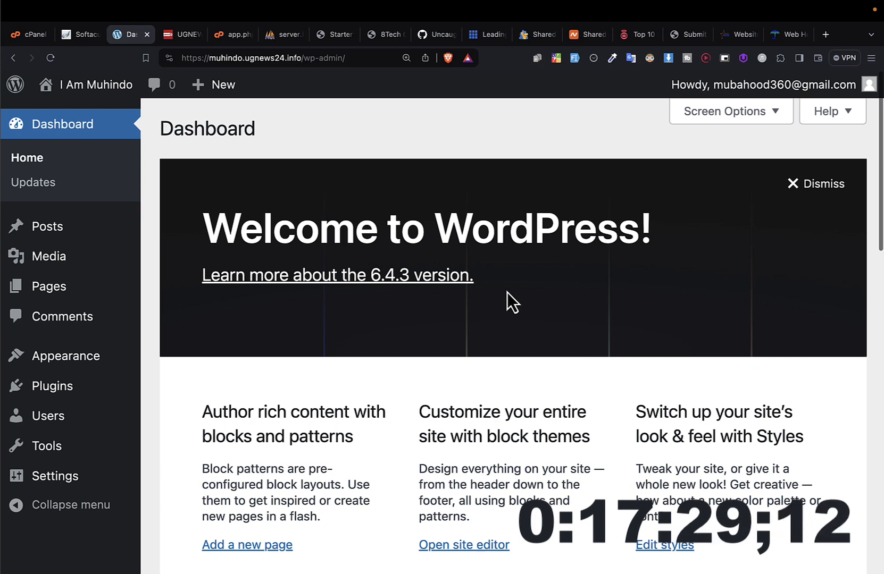
# Step: Hide the Site Health Status, At a Glance, Activity, Quick Draft, WordPress Events and News, and Welcome elements, and reload the dashboard
pyautogui.click(730, 115)
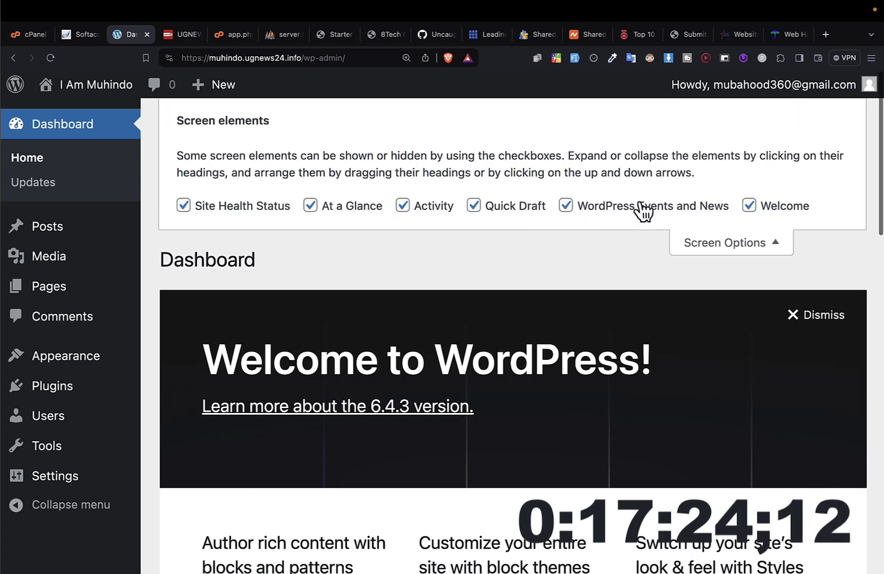
pyautogui.click(235, 213)
pyautogui.click(333, 212)
pyautogui.click(444, 207)
pyautogui.click(524, 209)
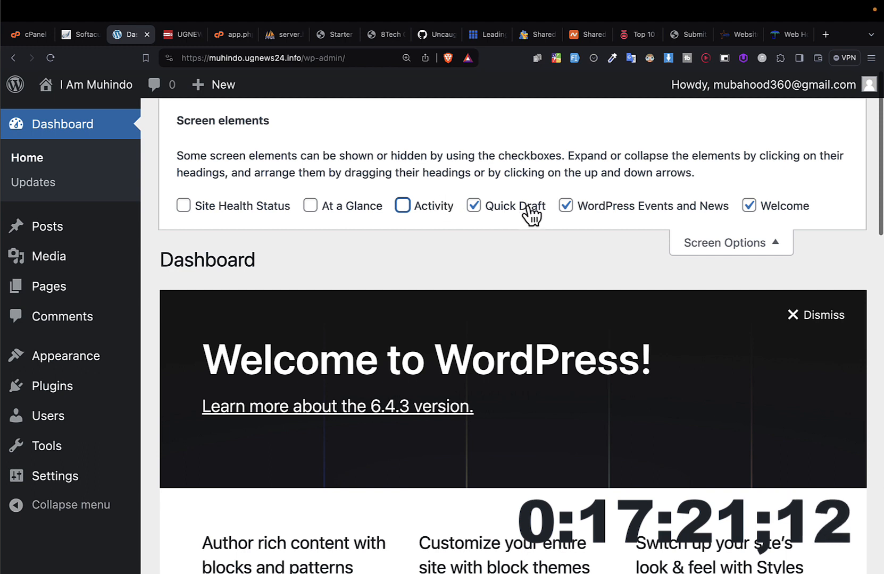
pyautogui.click(581, 210)
pyautogui.click(749, 206)
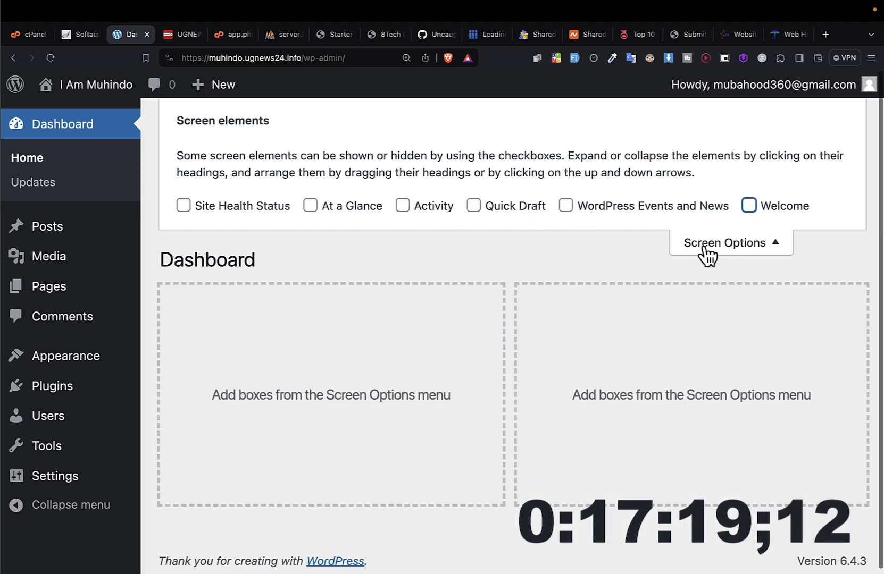
pyautogui.scroll(-1, 472, 362)
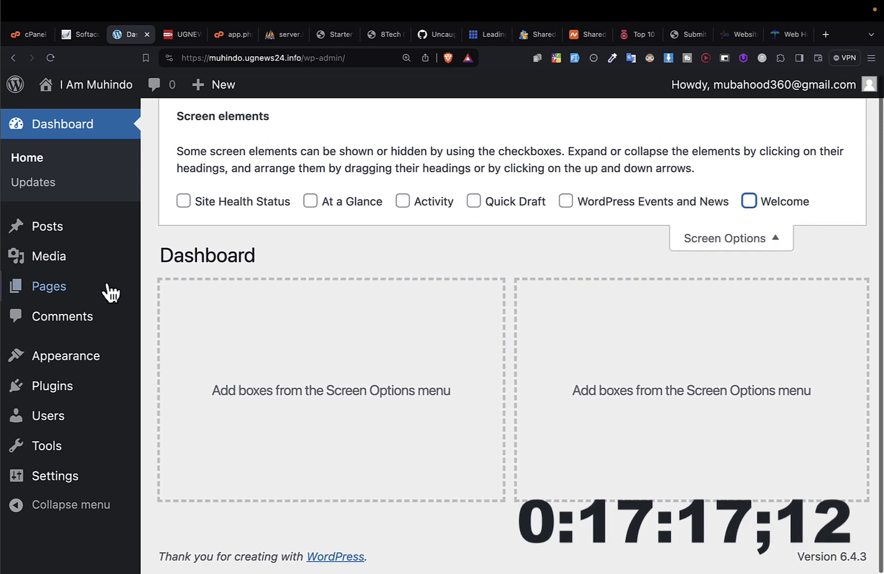
pyautogui.click(99, 132)
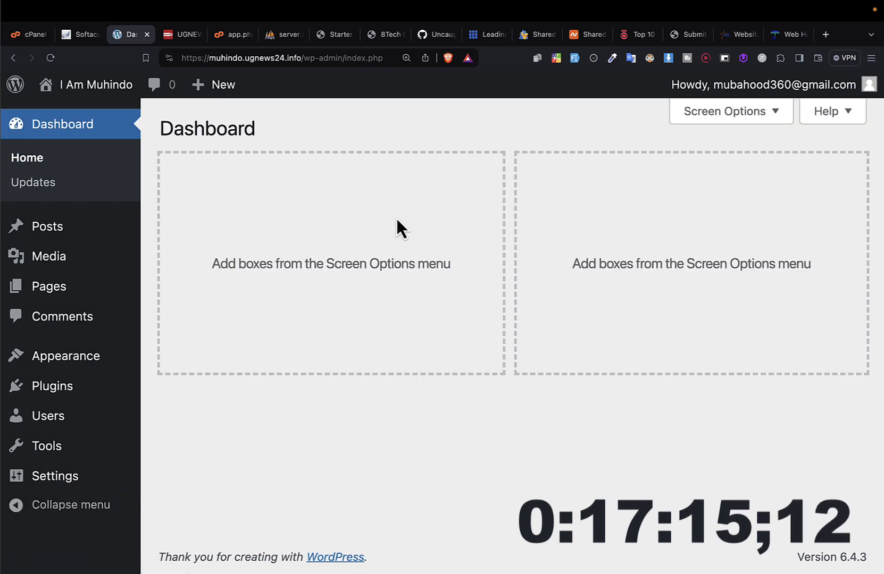
# Step: Show the WordPress Events and News box on the dashboard and hide it again
pyautogui.click(741, 126)
pyautogui.click(614, 206)
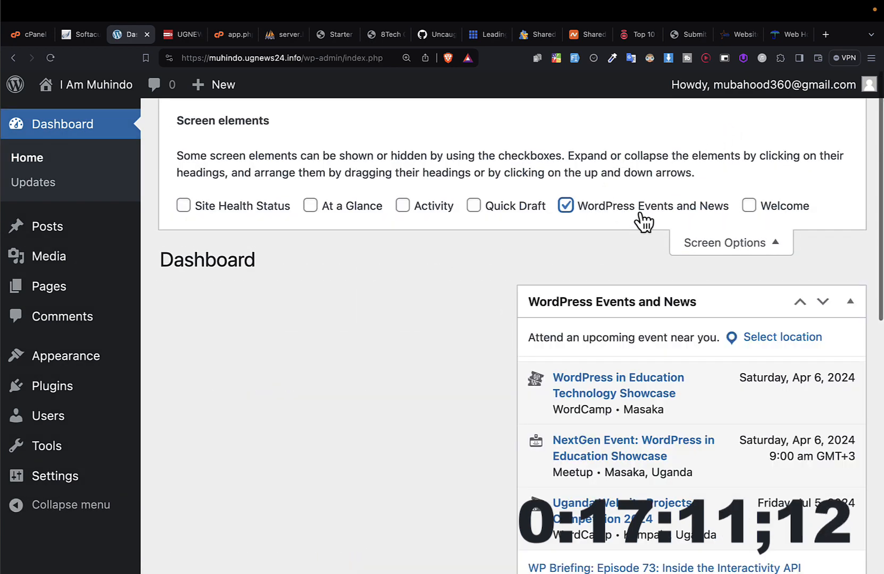
pyautogui.click(630, 213)
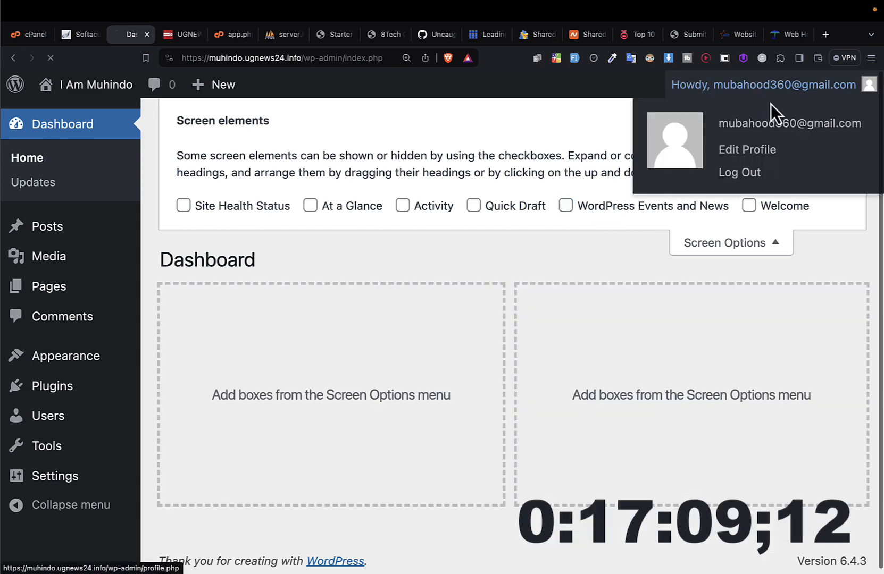
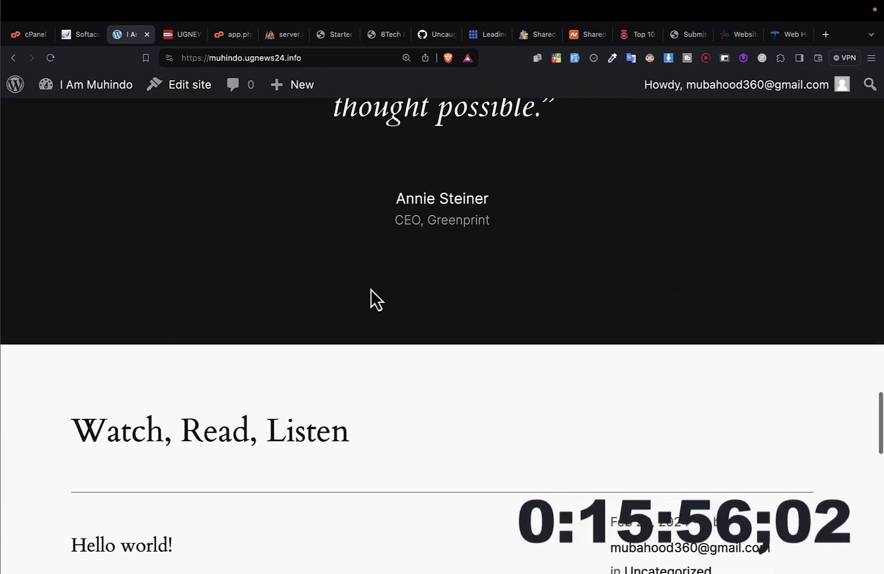
# Step: Look back over the new site's front page up to its header and return to the admin dashboard
pyautogui.scroll(15, 371, 299)
pyautogui.scroll(10, 376, 299)
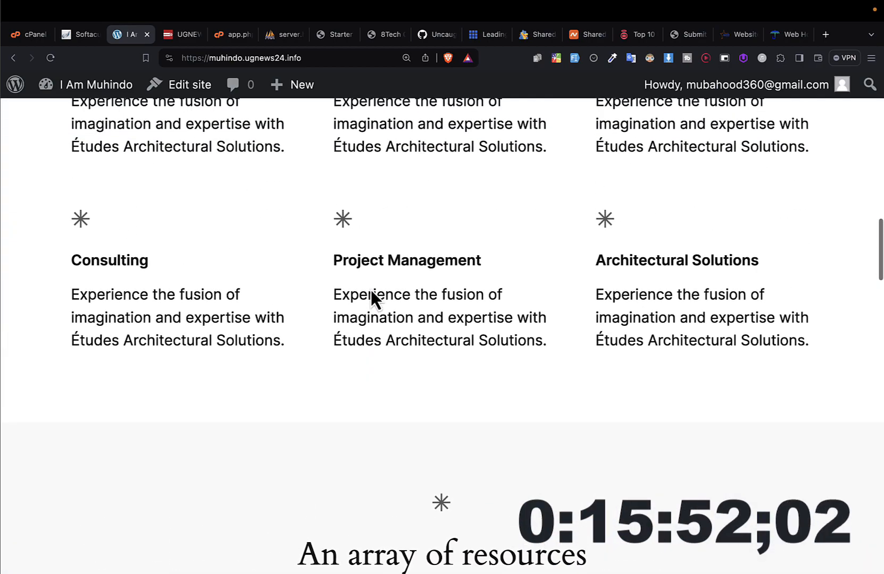
pyautogui.scroll(10, 376, 299)
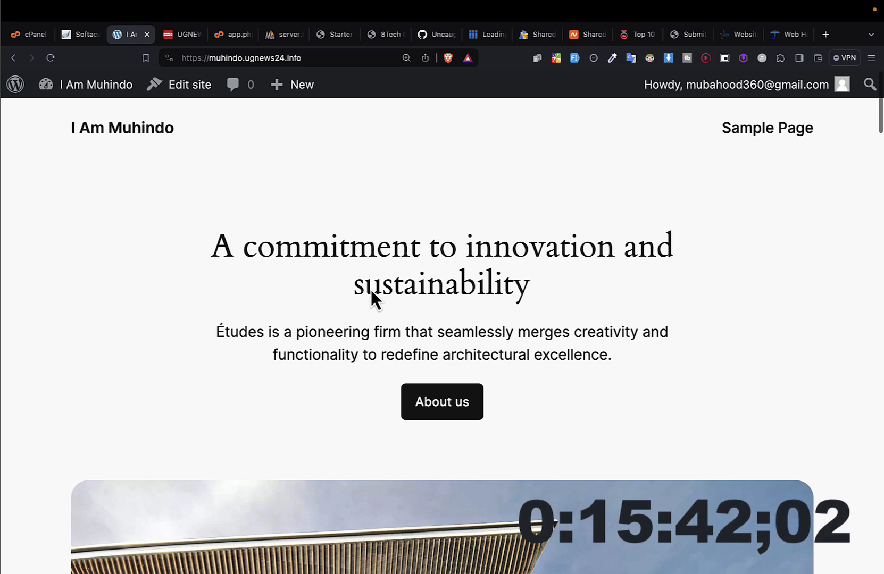
pyautogui.moveTo(73, 95)
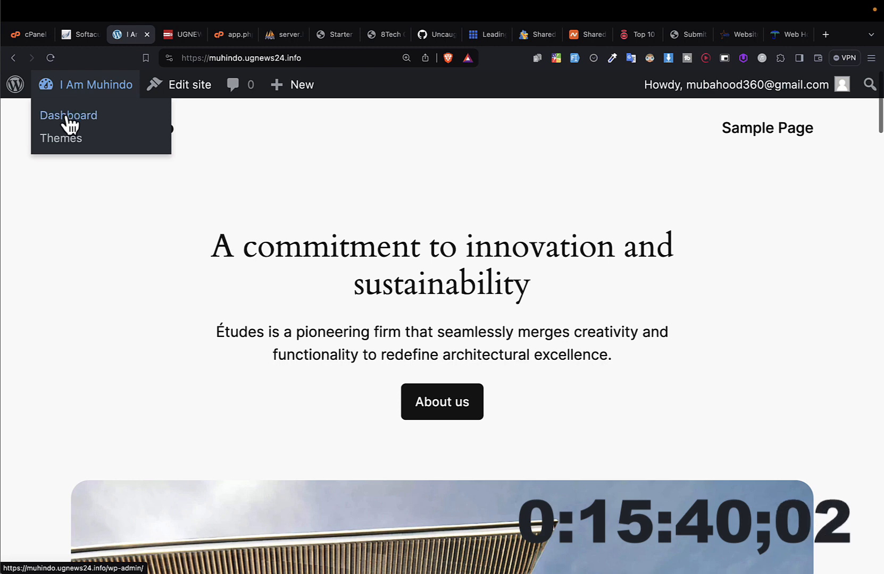
pyautogui.click(68, 118)
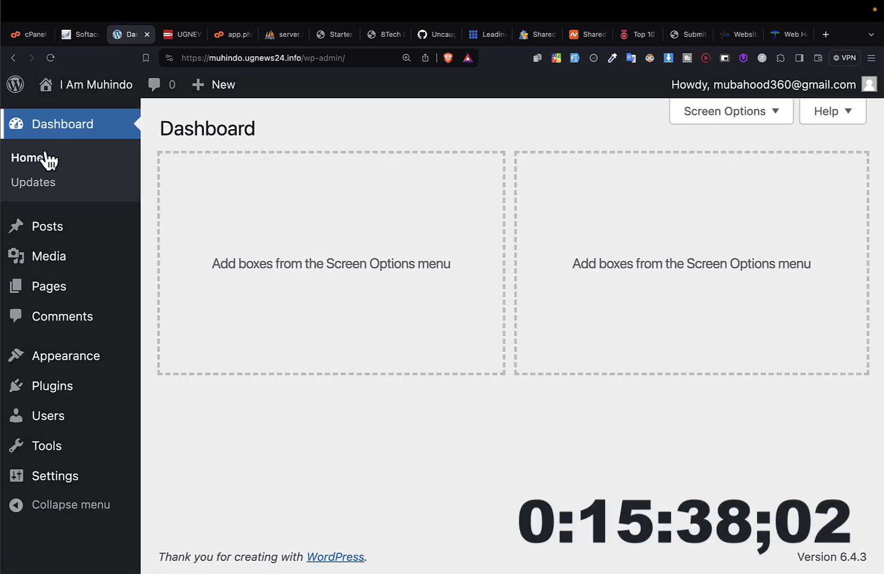
# Step: Open the site's Themes page and examine the installed themes at a smaller page zoom
pyautogui.moveTo(59, 367)
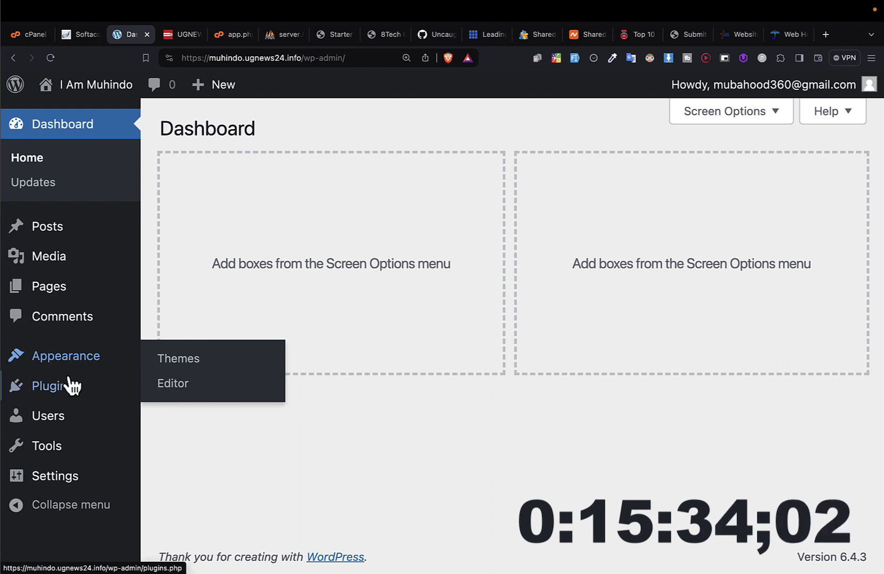
pyautogui.moveTo(75, 401)
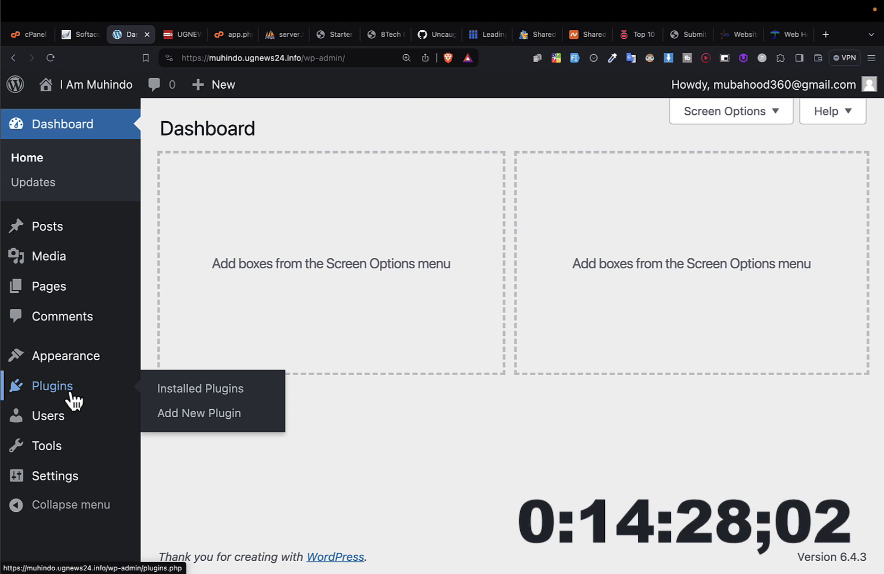
pyautogui.moveTo(65, 364)
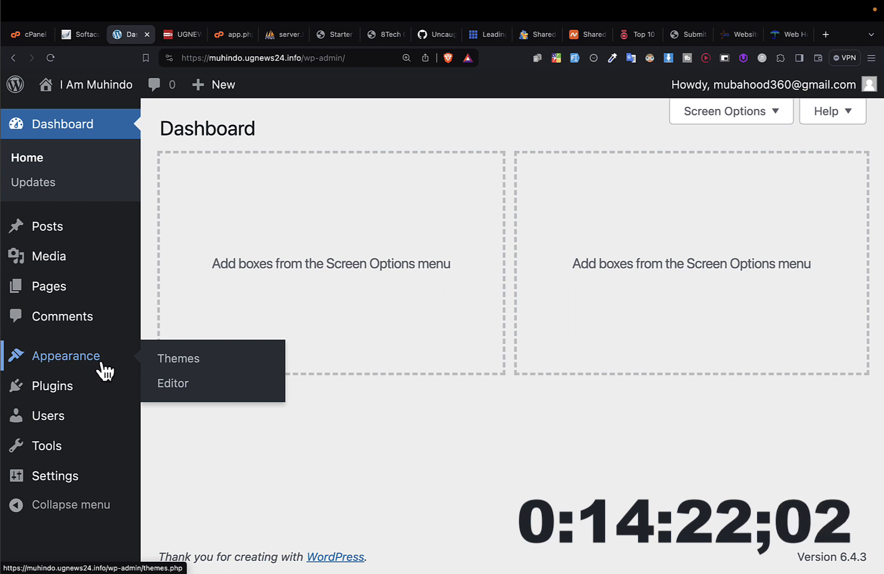
pyautogui.click(181, 361)
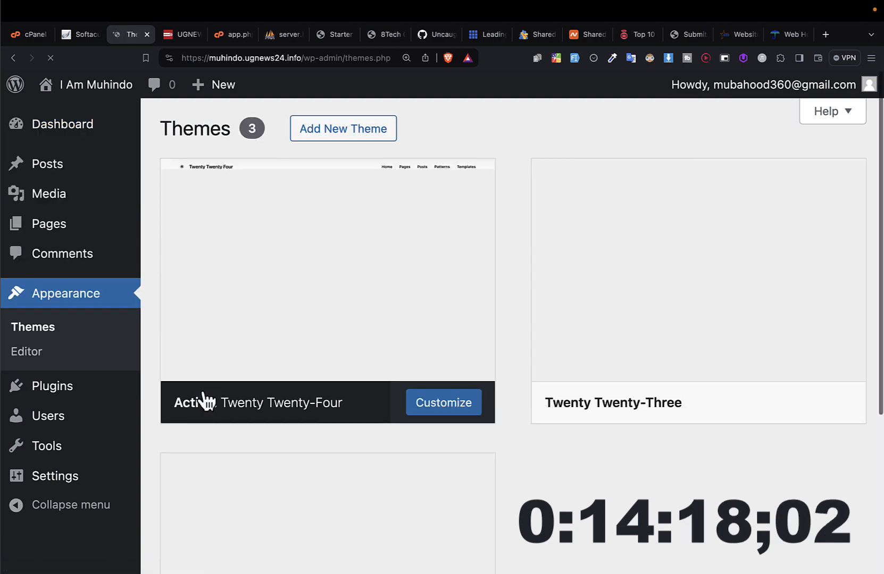
pyautogui.scroll(-5, 362, 426)
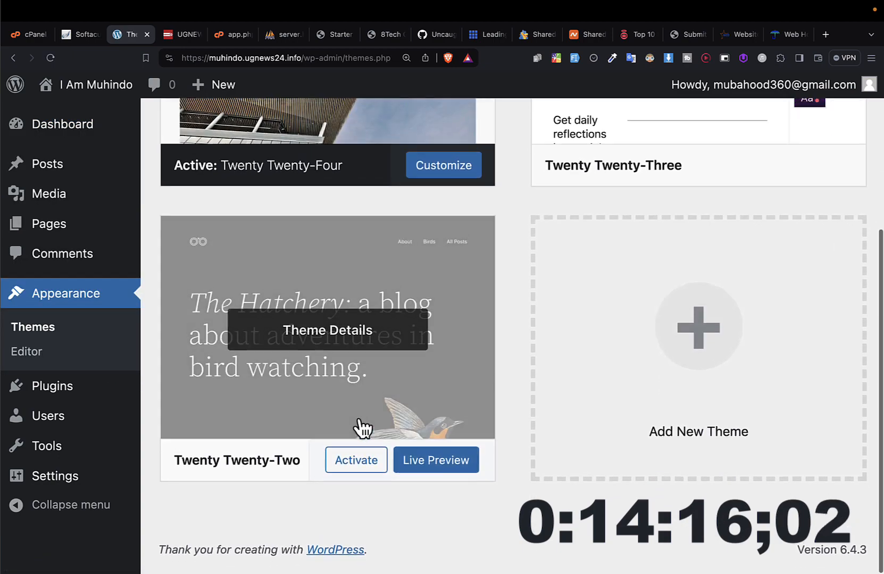
pyautogui.scroll(5, 361, 428)
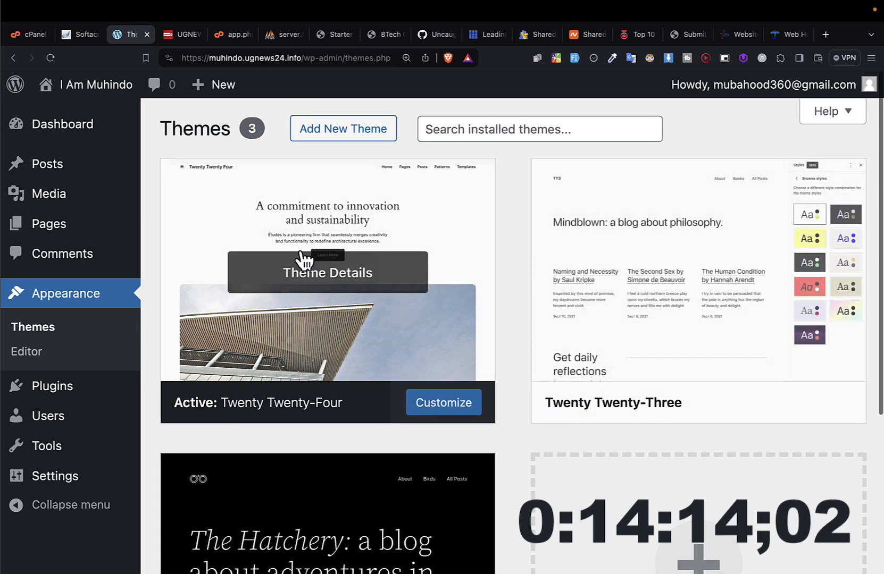
pyautogui.press('super+minus')
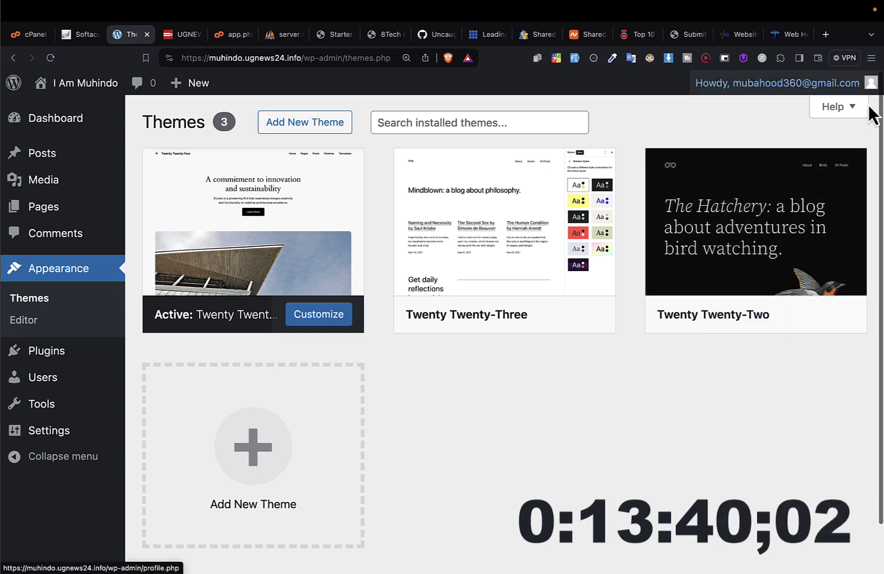
# Step: Search Google in a new tab for "paid wordpress theme" and open ThemeForest's 2024's Best WordPress Themes result
pyautogui.click(826, 36)
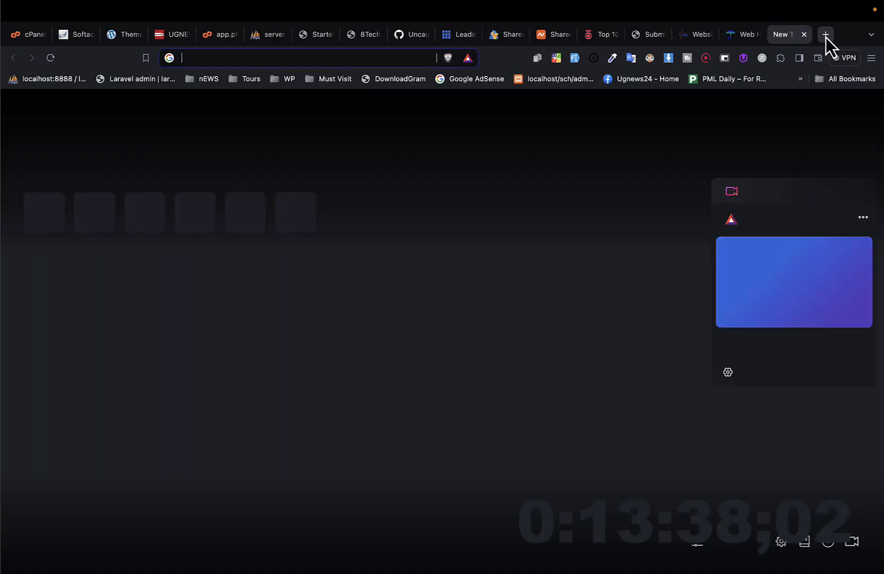
pyautogui.write('paid word')
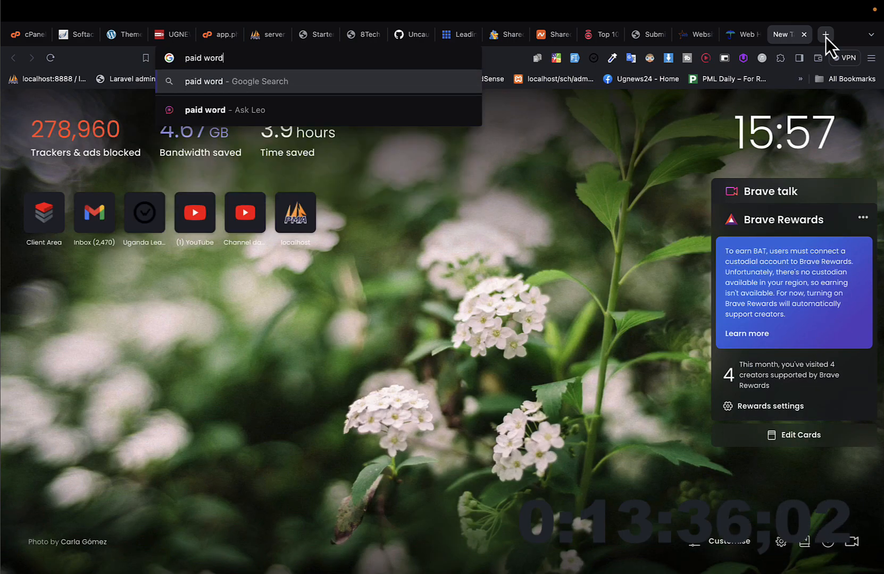
pyautogui.write('press theme')
pyautogui.press('Return')
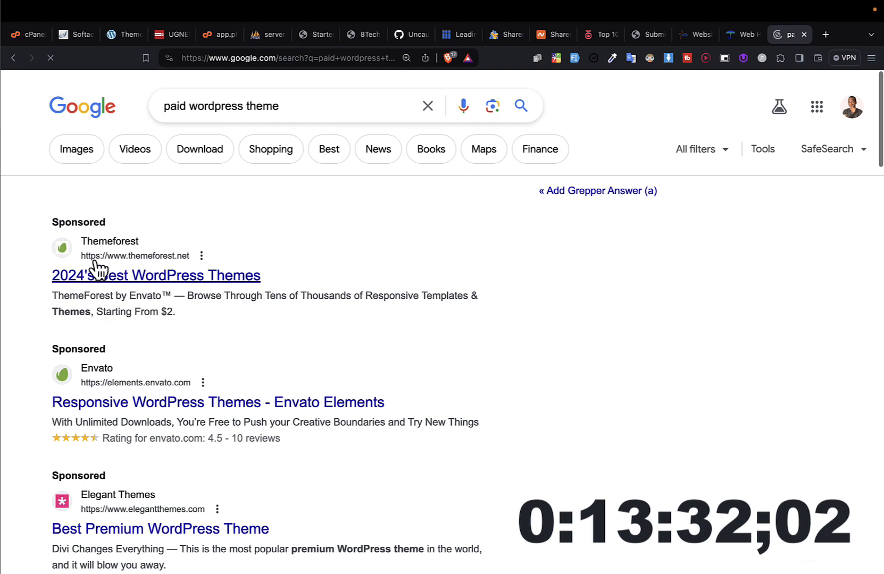
pyautogui.click(97, 277)
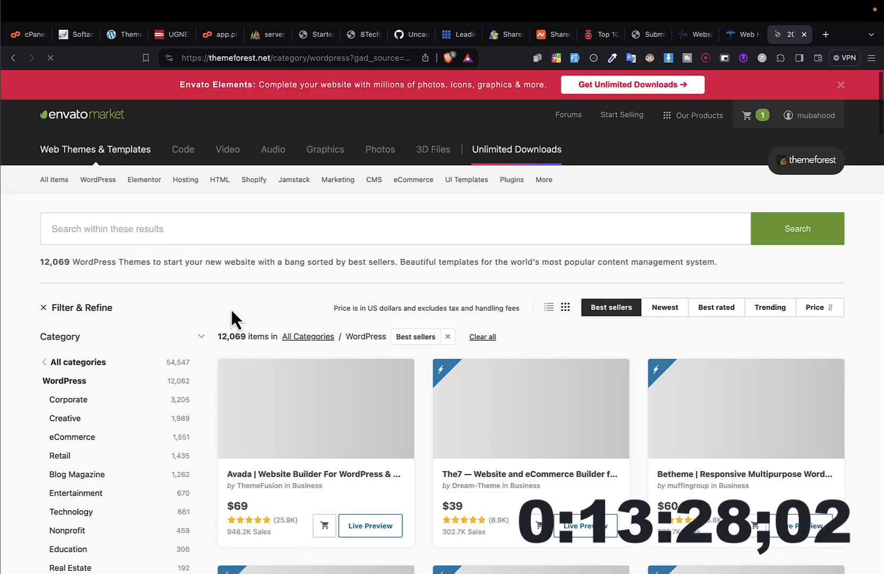
# Step: Examine the best-selling WordPress themes on ThemeForest, including their prices, ratings and sales figures
pyautogui.scroll(-3, 319, 372)
pyautogui.scroll(-2, 351, 412)
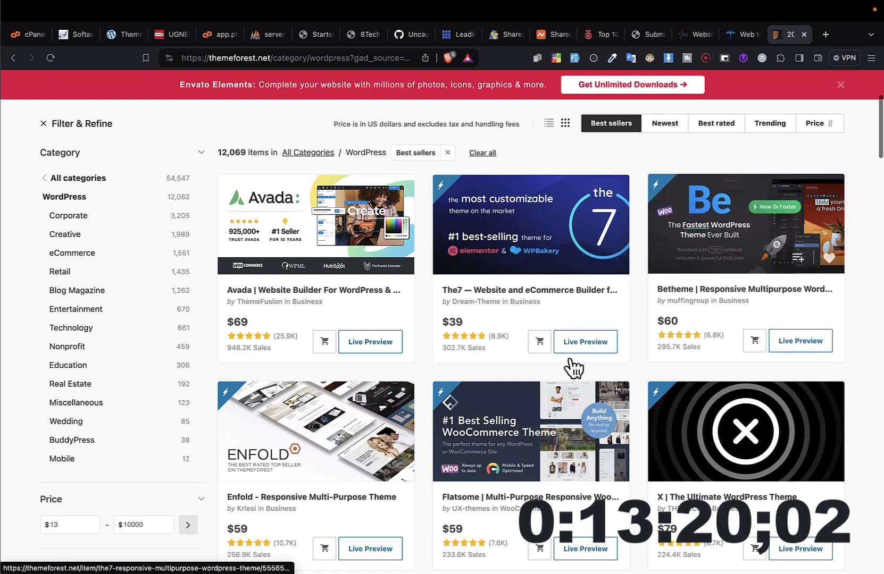
pyautogui.scroll(-3, 292, 416)
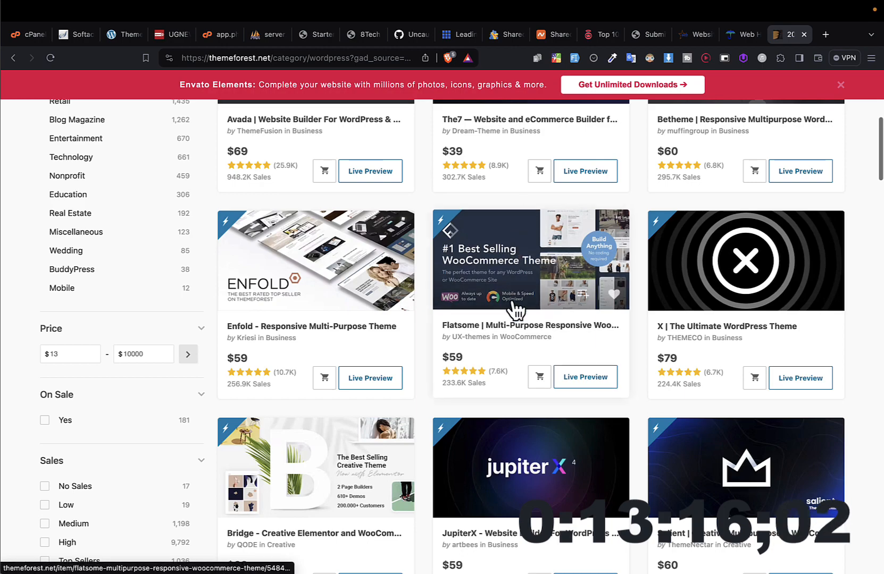
pyautogui.scroll(-5, 512, 393)
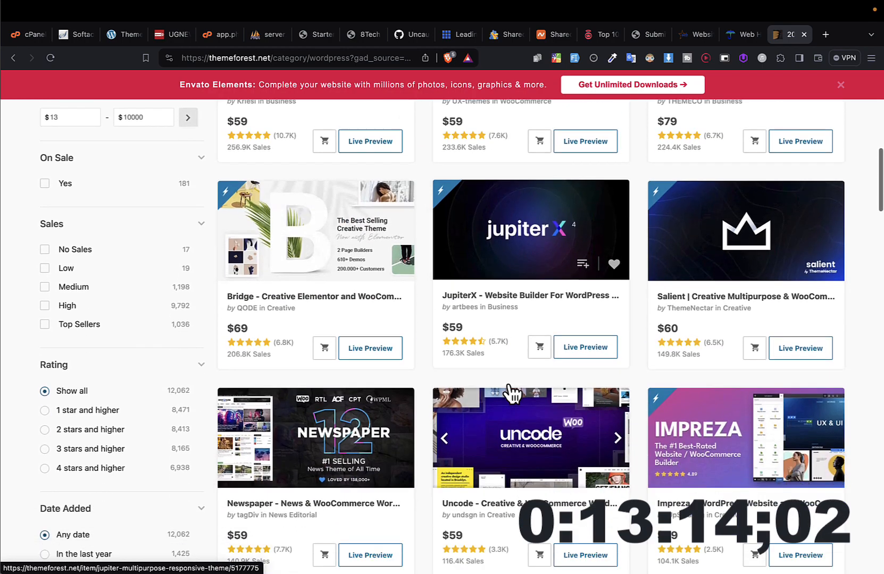
pyautogui.scroll(-5, 512, 395)
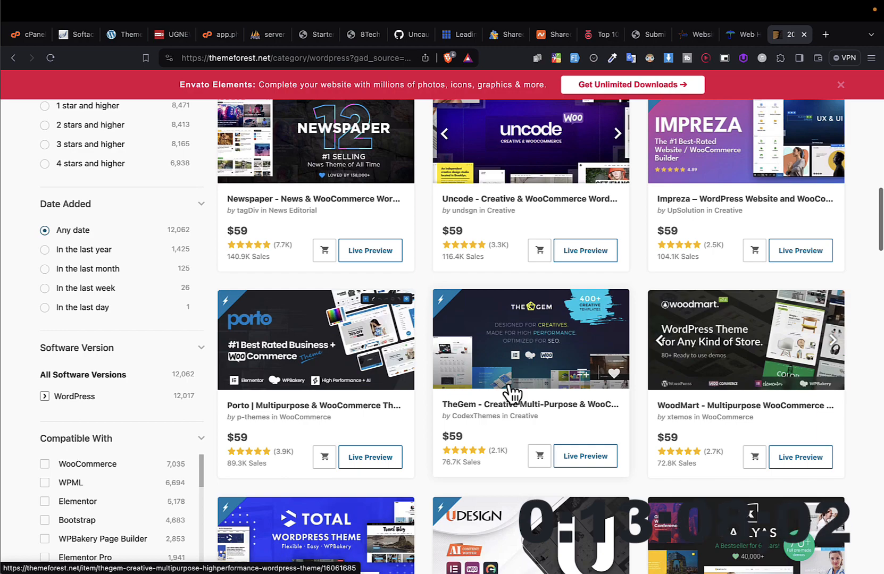
pyautogui.scroll(9, 512, 394)
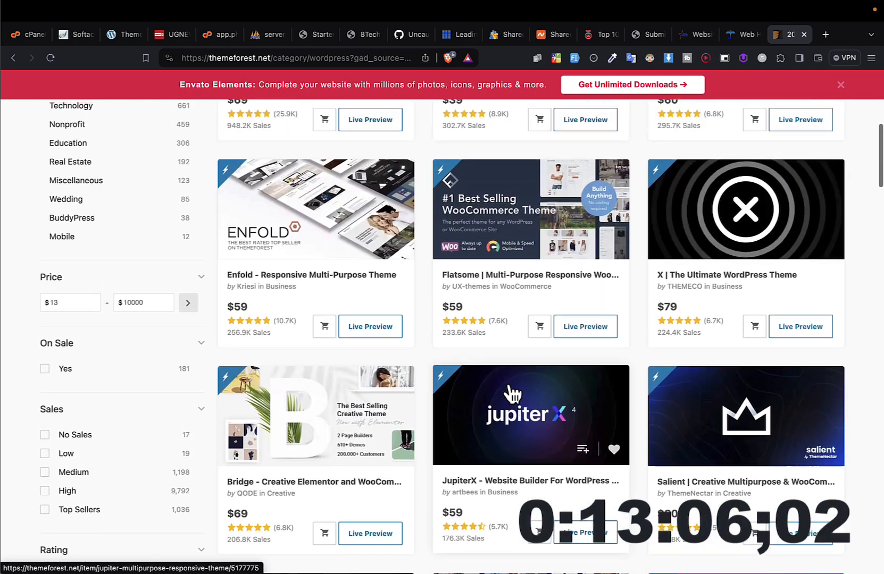
pyautogui.scroll(10, 510, 390)
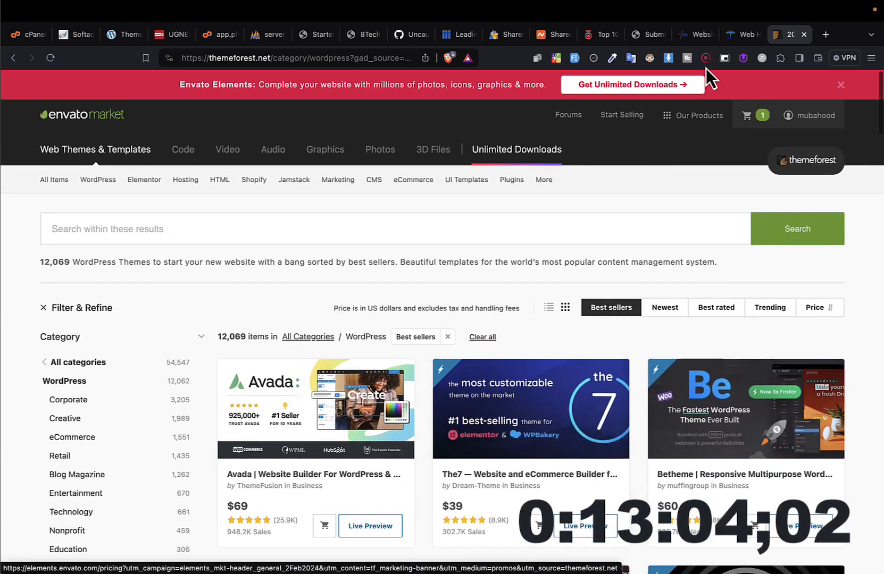
pyautogui.click(734, 42)
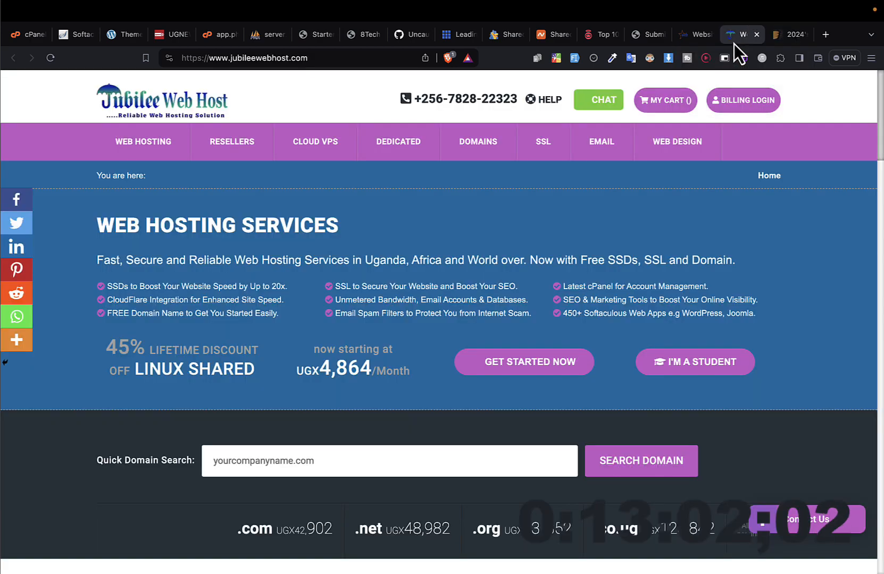
pyautogui.click(794, 40)
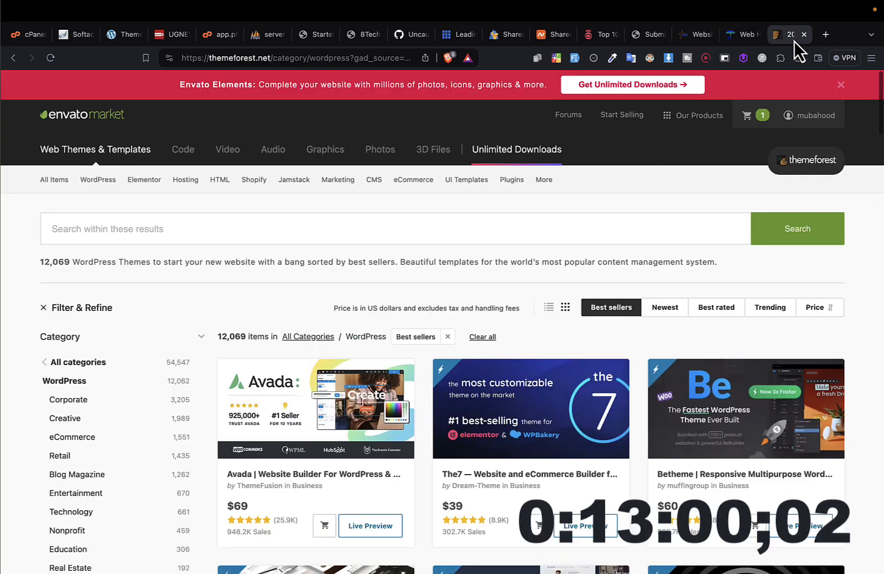
# Step: Return to the site's Themes page, start adding a new theme and look through the Popular themes
pyautogui.click(70, 38)
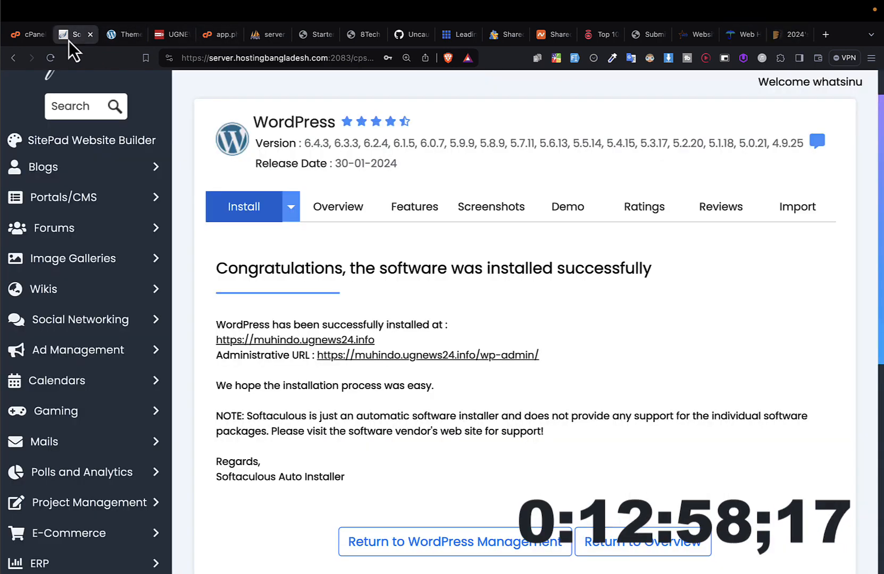
pyautogui.click(123, 38)
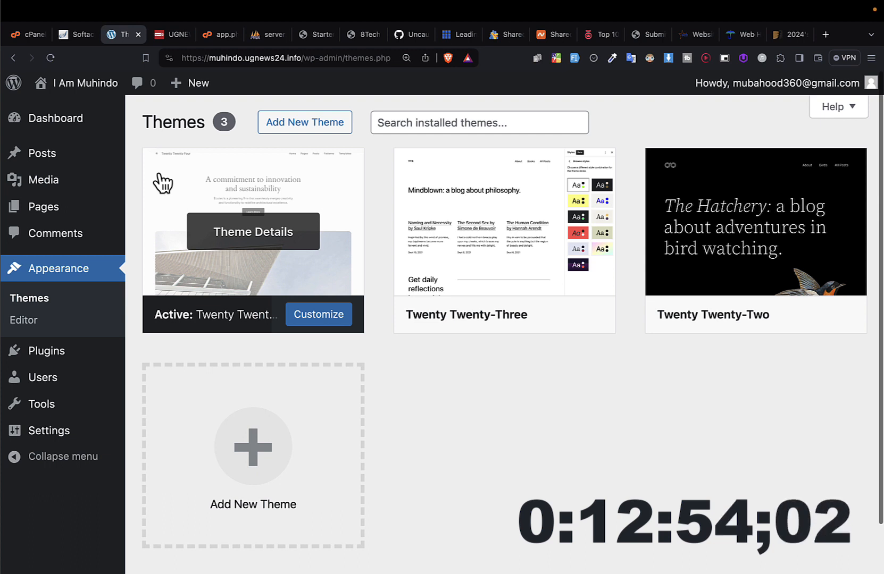
pyautogui.click(286, 124)
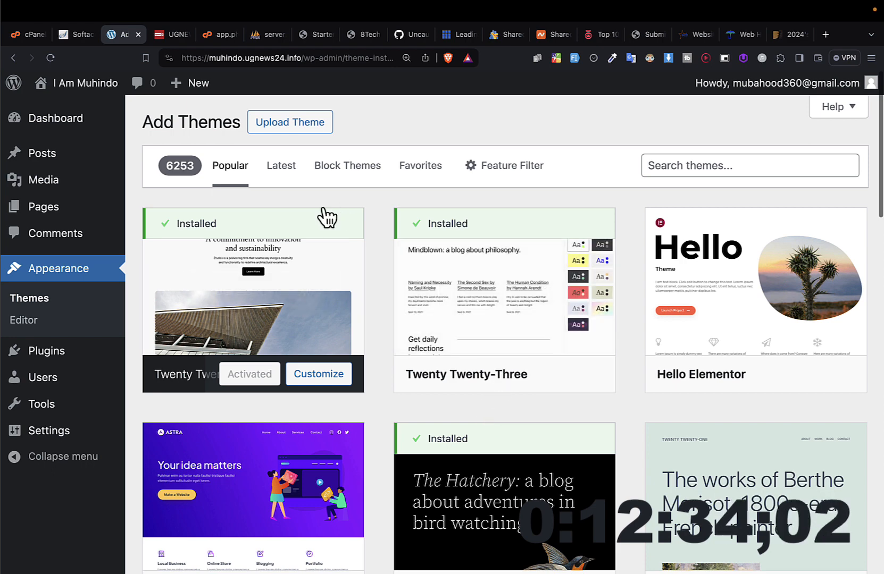
pyautogui.scroll(-12, 538, 410)
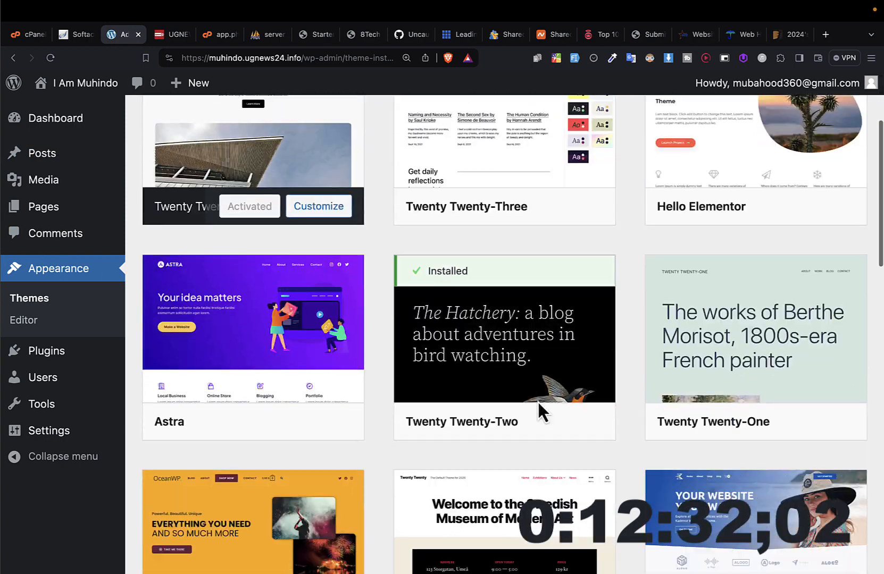
pyautogui.scroll(-10, 541, 410)
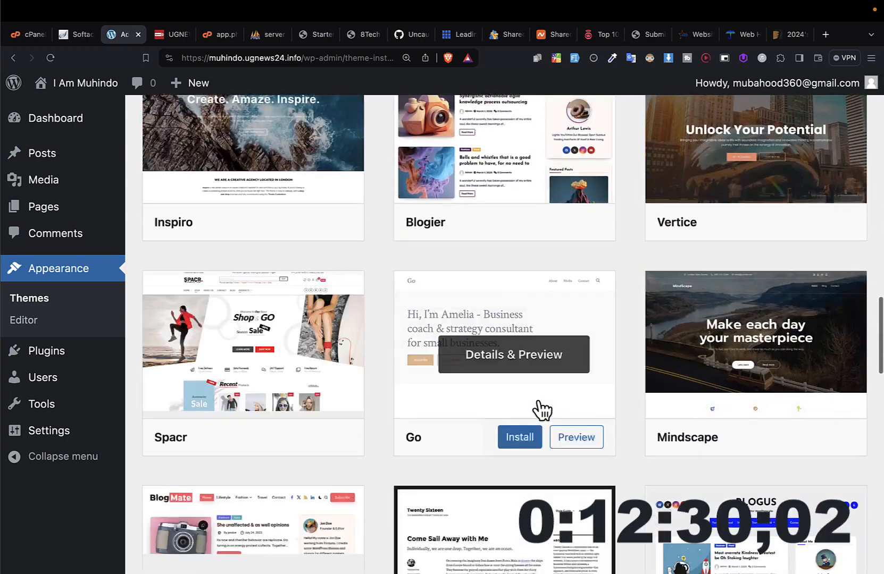
pyautogui.scroll(-10, 542, 411)
pyautogui.scroll(20, 542, 411)
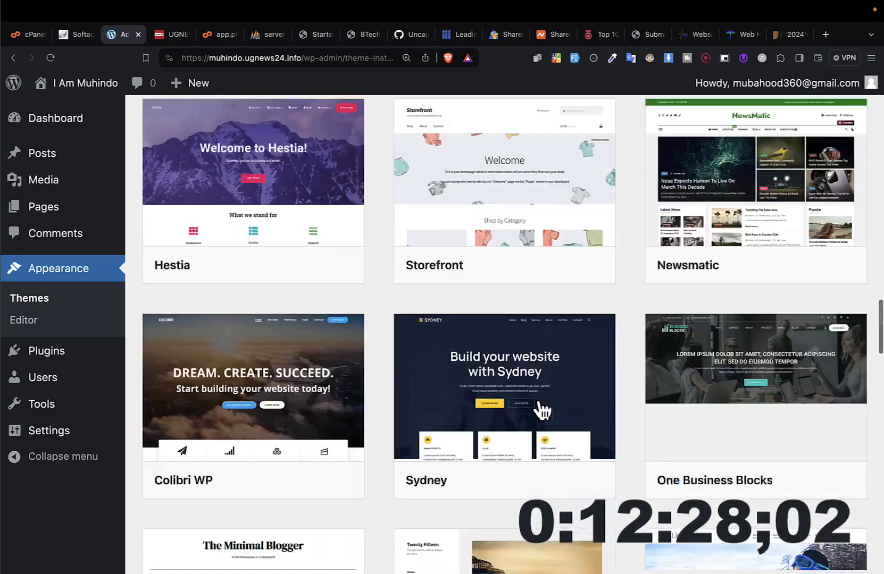
pyautogui.scroll(2, 541, 411)
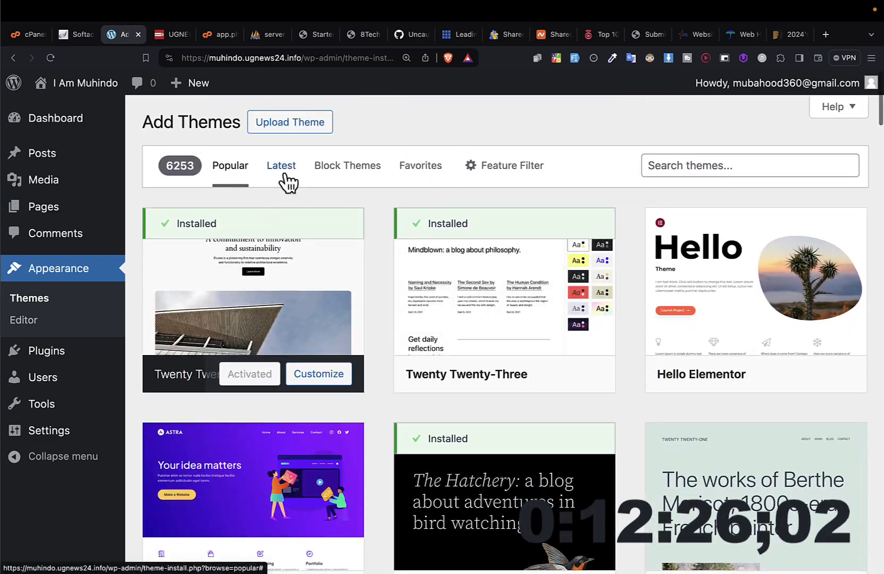
# Step: List the Latest themes, try the Block Themes list, and look through popular themes such as Astra and OceanWP
pyautogui.click(285, 175)
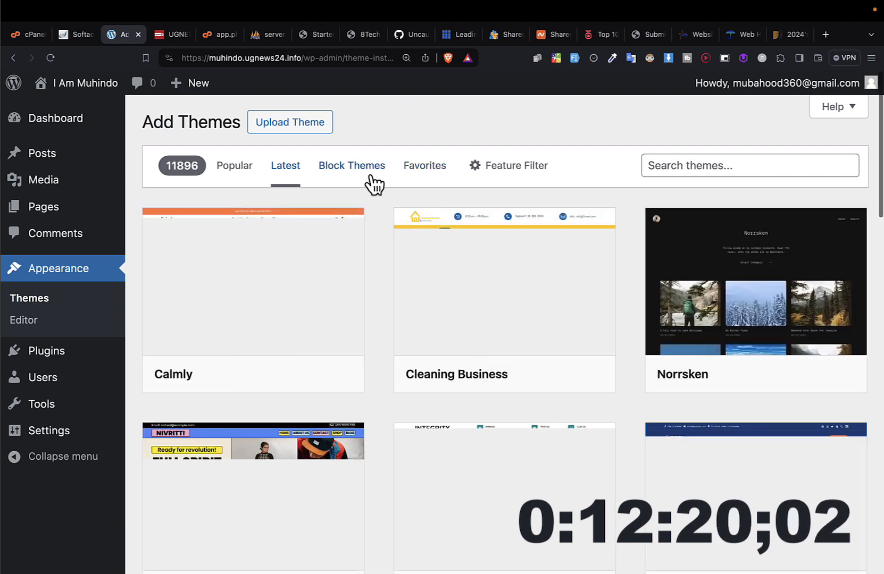
pyautogui.click(371, 176)
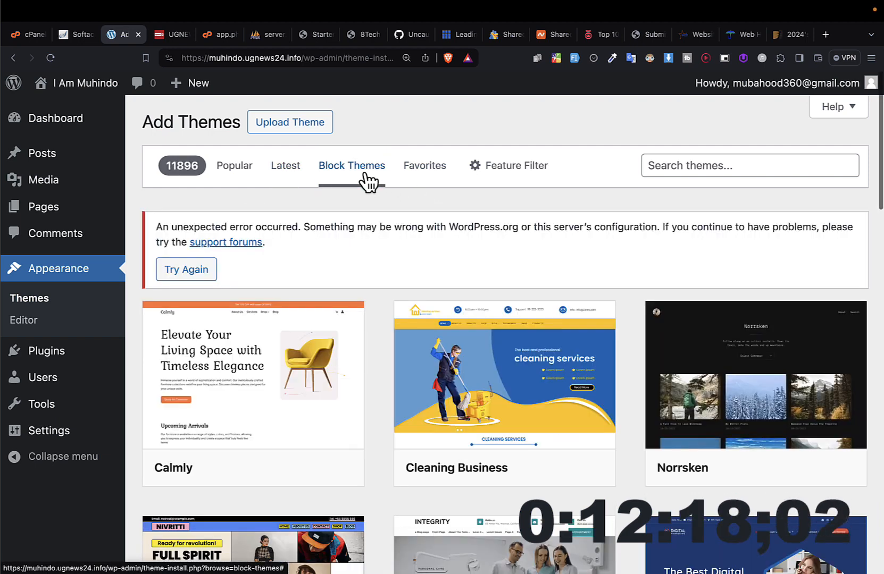
pyautogui.scroll(-3, 361, 181)
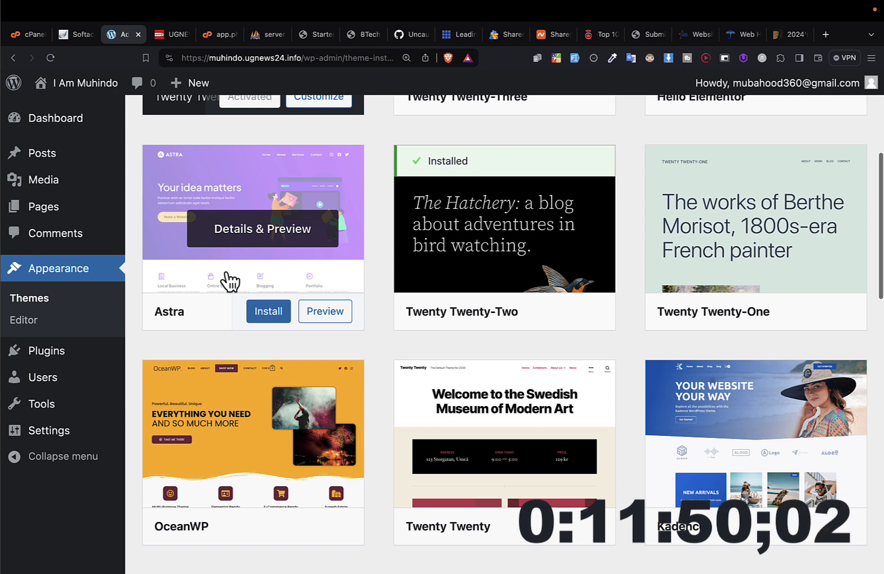
pyautogui.scroll(-3, 229, 281)
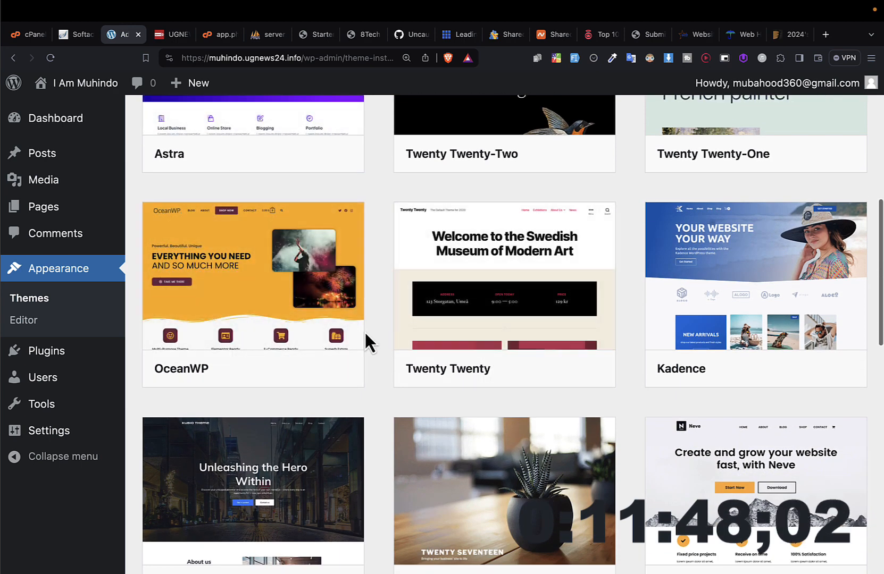
pyautogui.moveTo(286, 331)
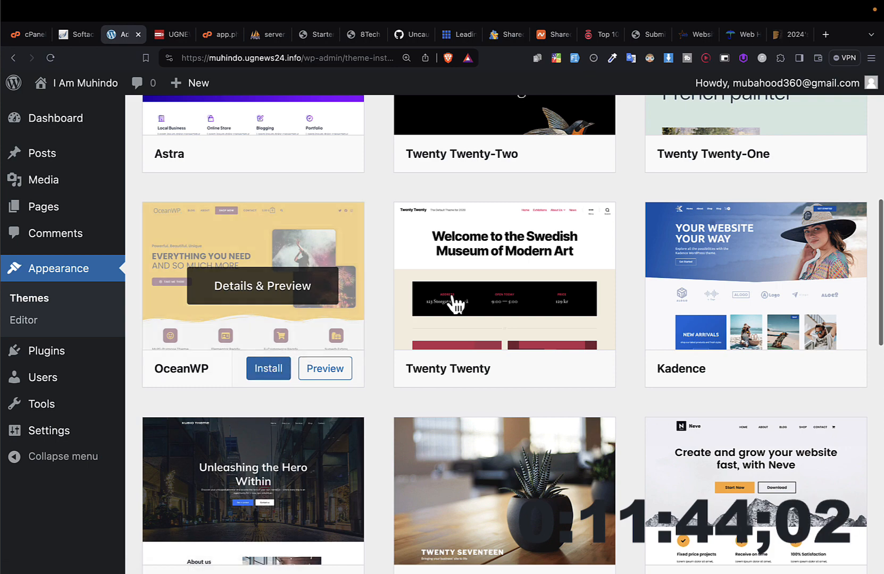
# Step: Look further through the popular themes, from OceanWP down to Blogier, and return to Astra near the start of the list
pyautogui.scroll(-8, 631, 361)
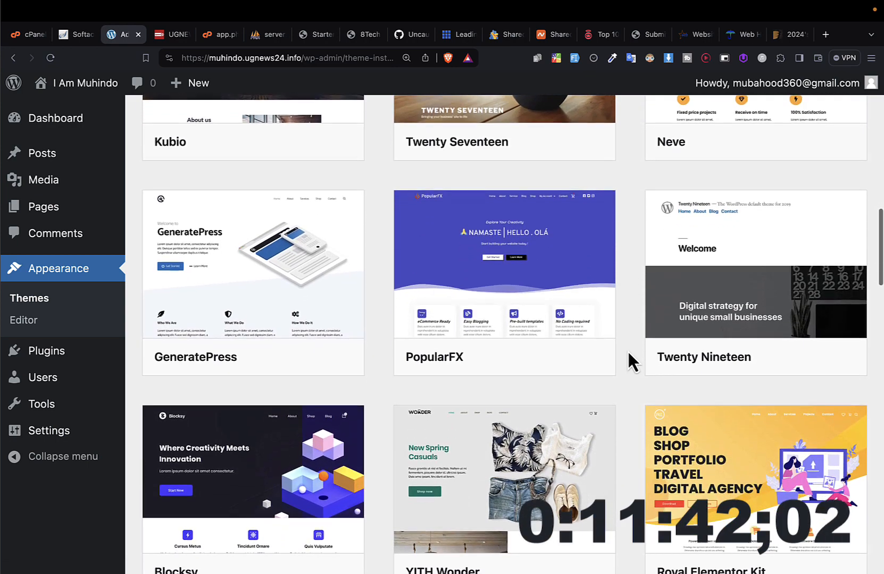
pyautogui.scroll(-5, 631, 362)
pyautogui.moveTo(513, 468)
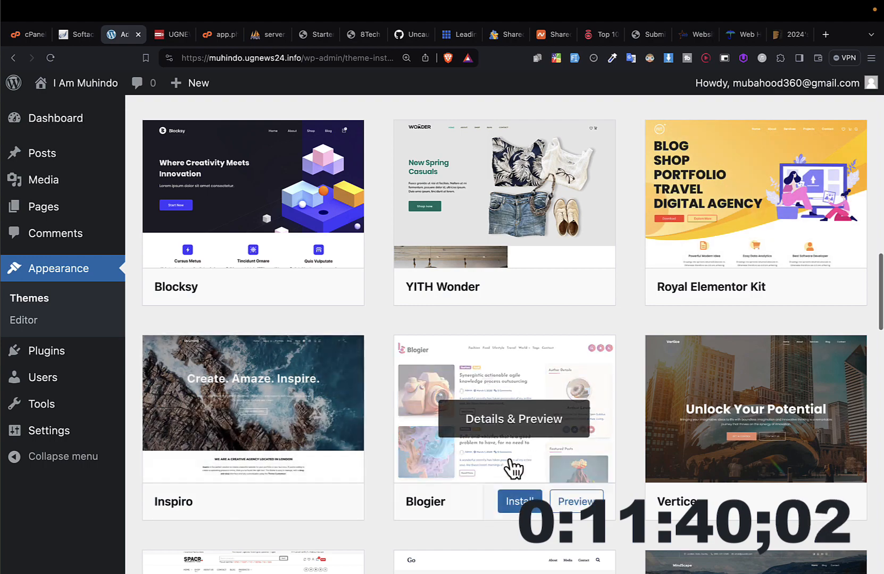
pyautogui.scroll(20, 509, 217)
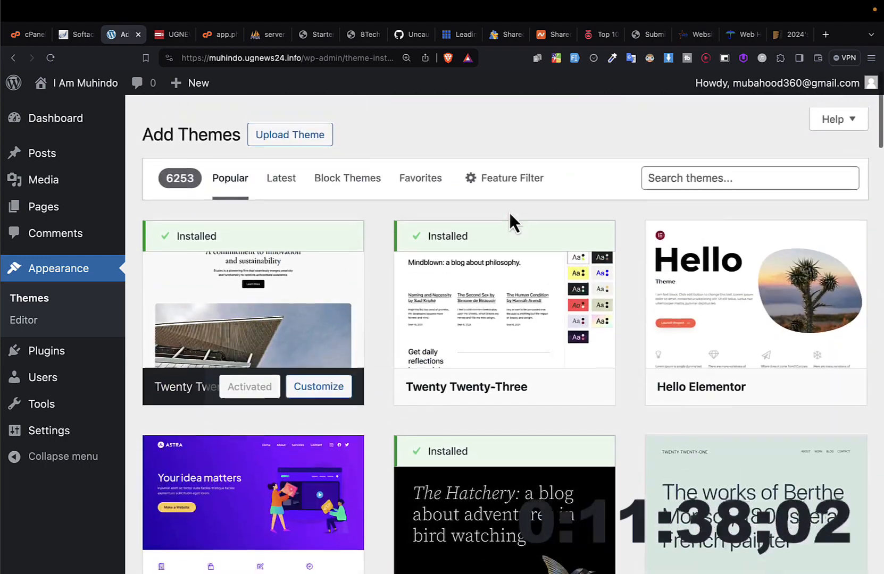
pyautogui.scroll(-5, 509, 215)
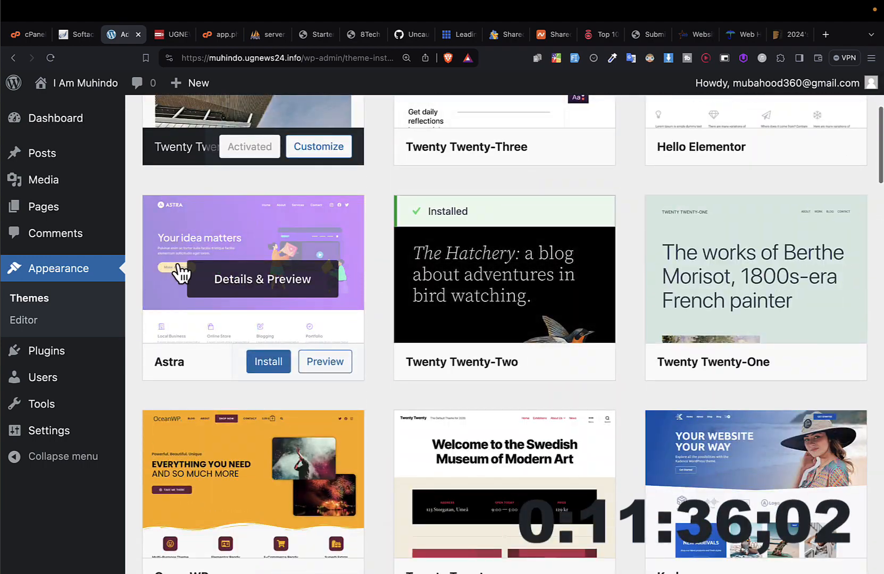
# Step: Preview the Astra theme, look through its whole demo page, try its navigation menu and close the preview
pyautogui.click(251, 261)
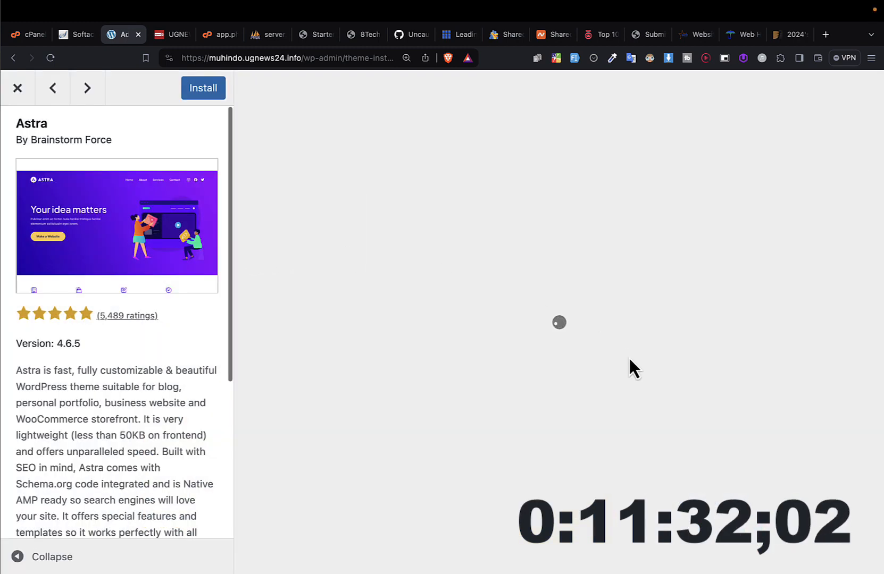
pyautogui.scroll(-5, 630, 360)
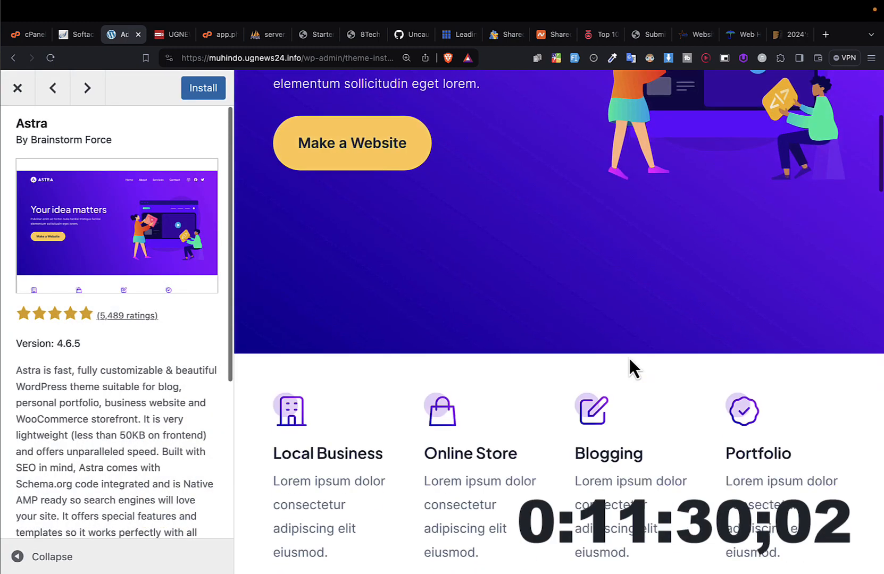
pyautogui.scroll(-15, 628, 356)
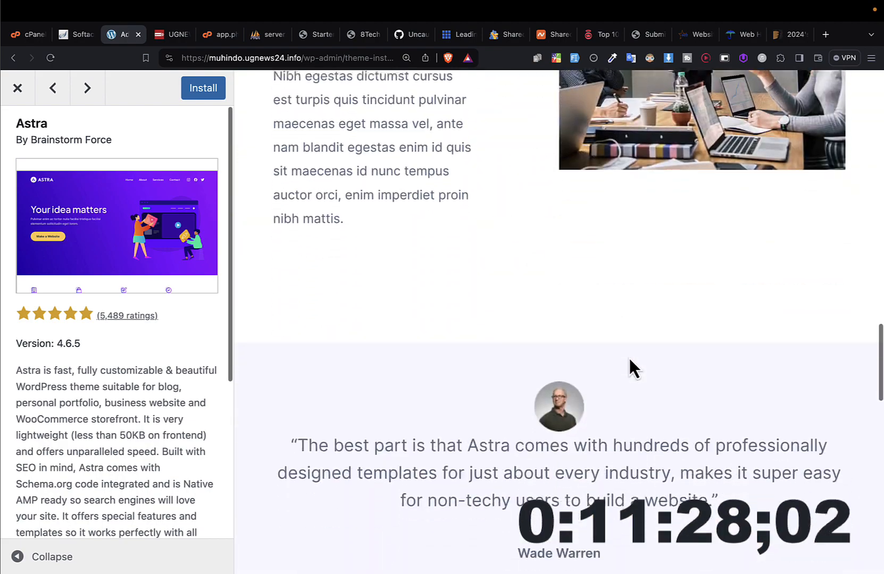
pyautogui.scroll(-10, 629, 356)
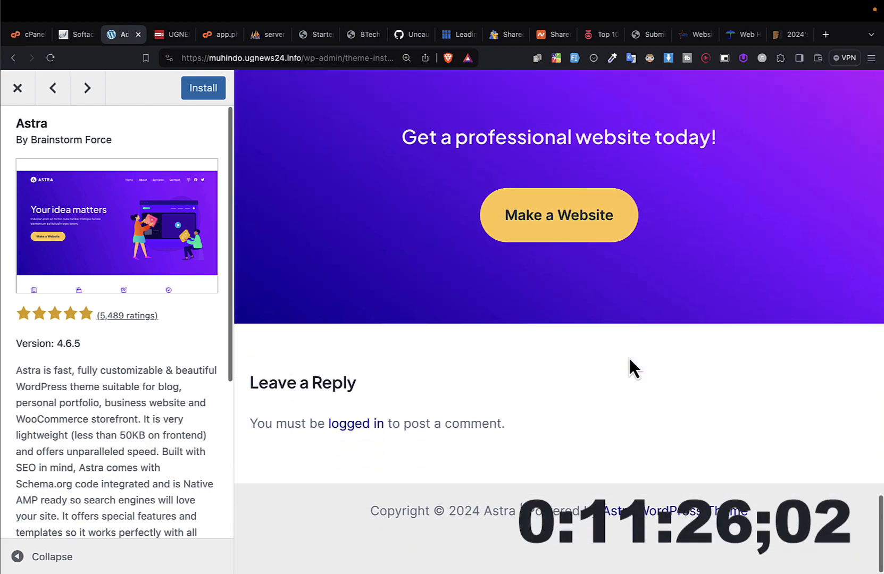
pyautogui.scroll(20, 629, 356)
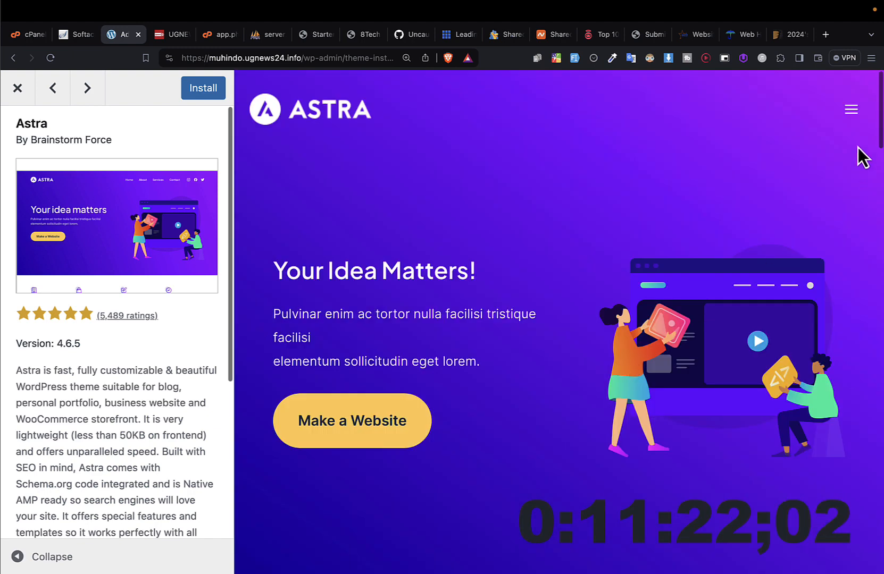
pyautogui.click(855, 117)
pyautogui.click(855, 118)
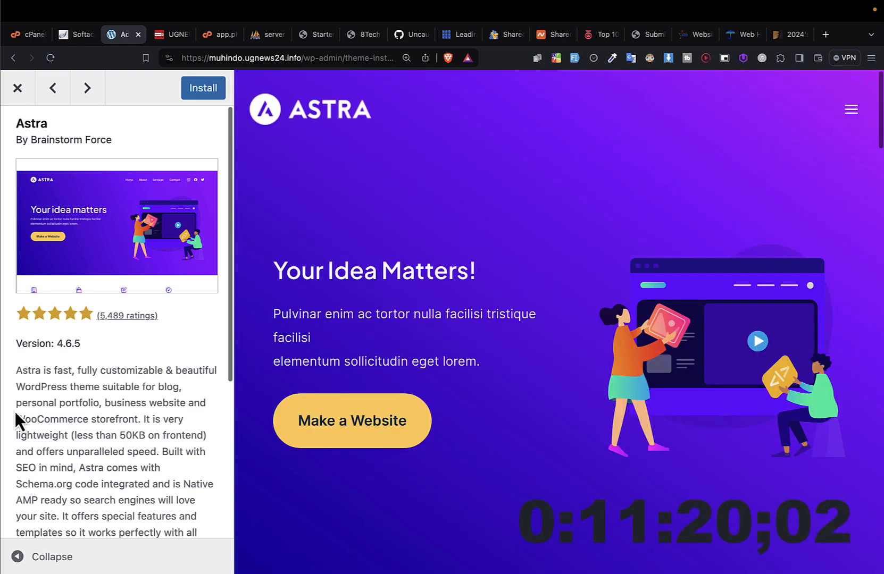
pyautogui.click(18, 88)
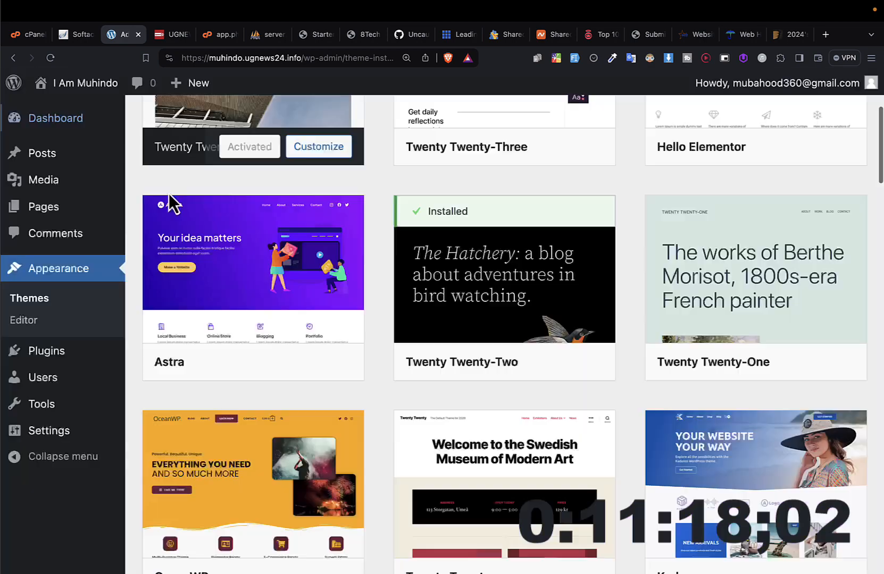
# Step: Install the Astra theme and activate it on the site
pyautogui.scroll(2, 263, 338)
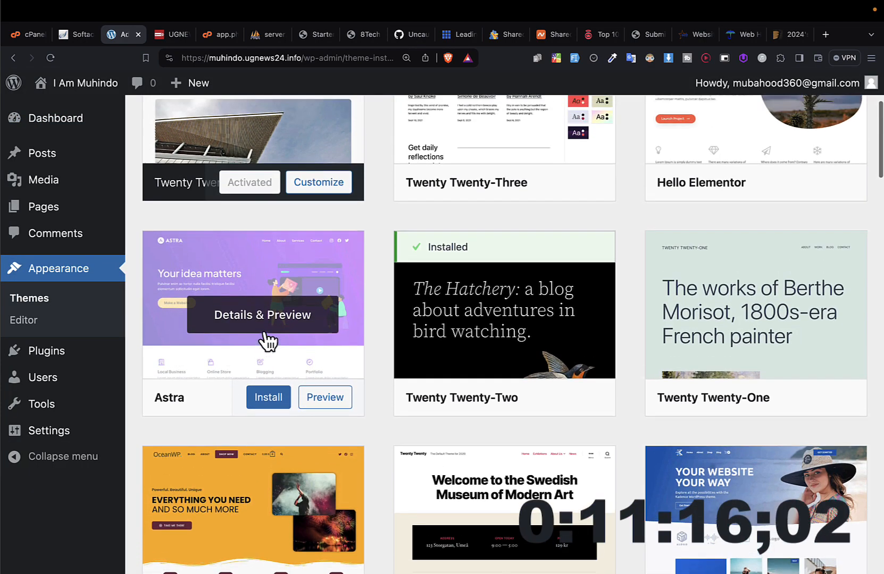
pyautogui.click(268, 461)
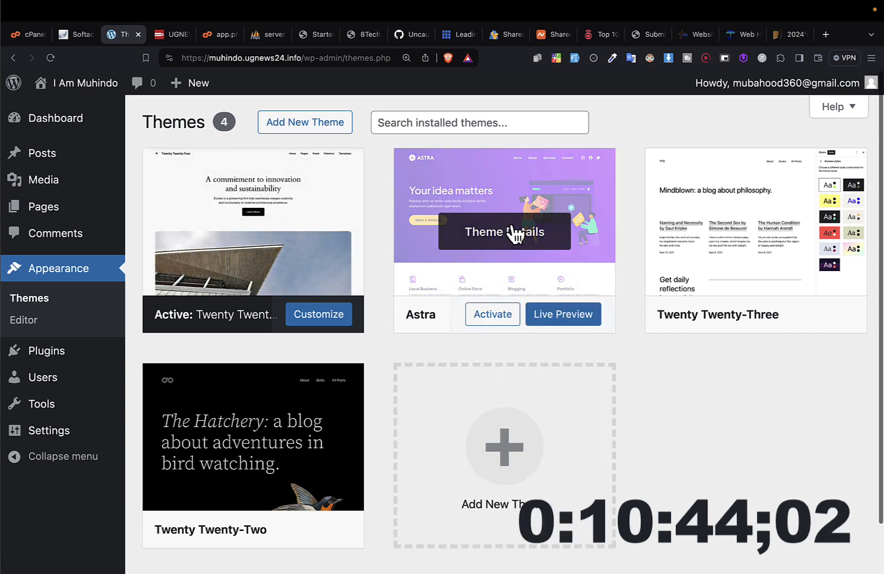
pyautogui.click(488, 318)
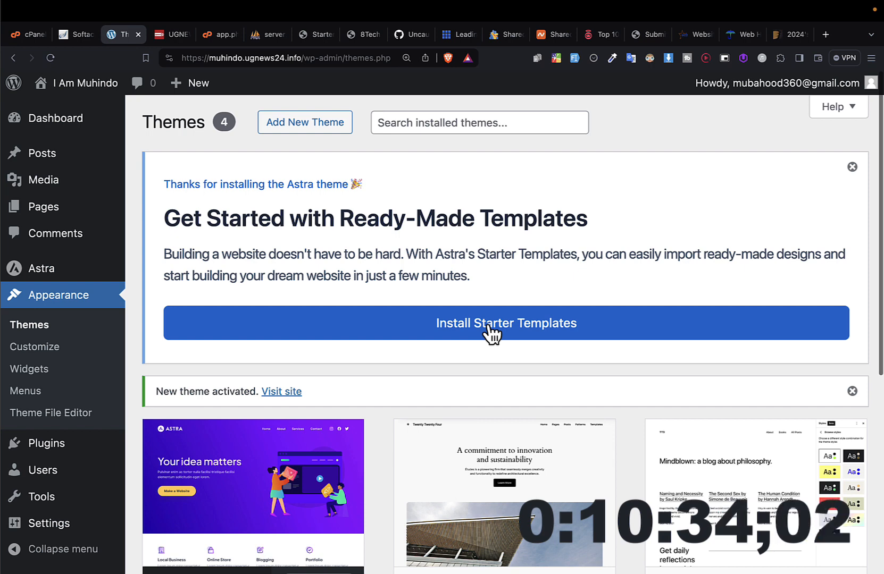
# Step: Visit the site's front end and examine how its home page looks with the Astra theme
pyautogui.click(72, 89)
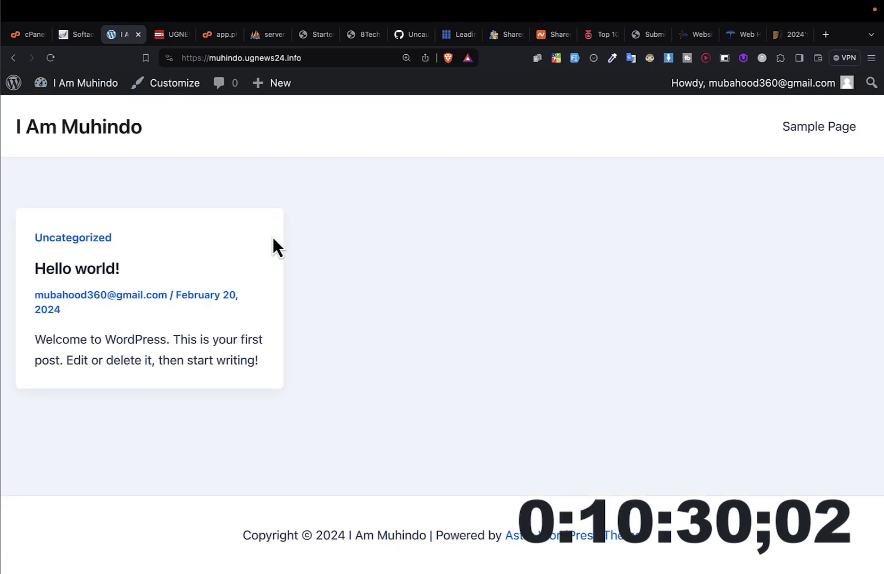
pyautogui.scroll(-1, 272, 237)
pyautogui.scroll(1, 273, 237)
pyautogui.scroll(-1, 304, 403)
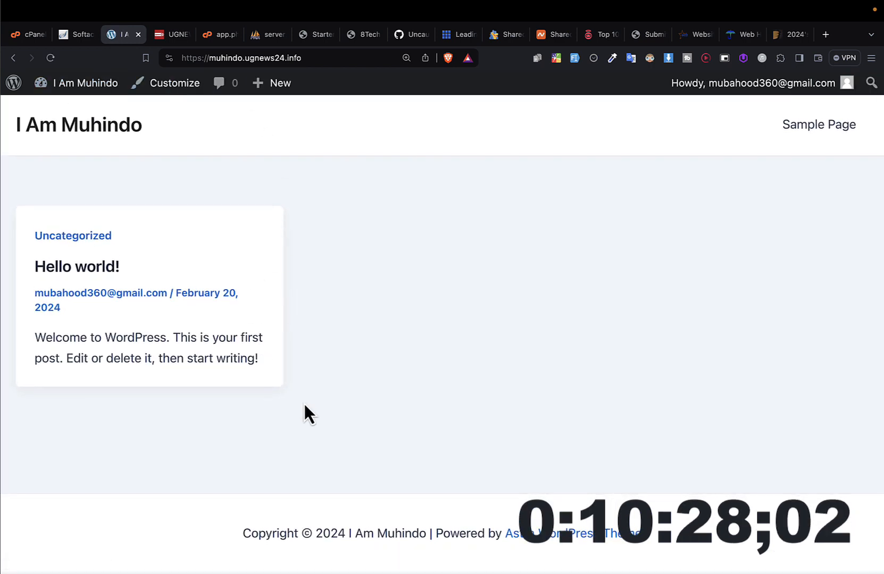
pyautogui.scroll(1, 304, 426)
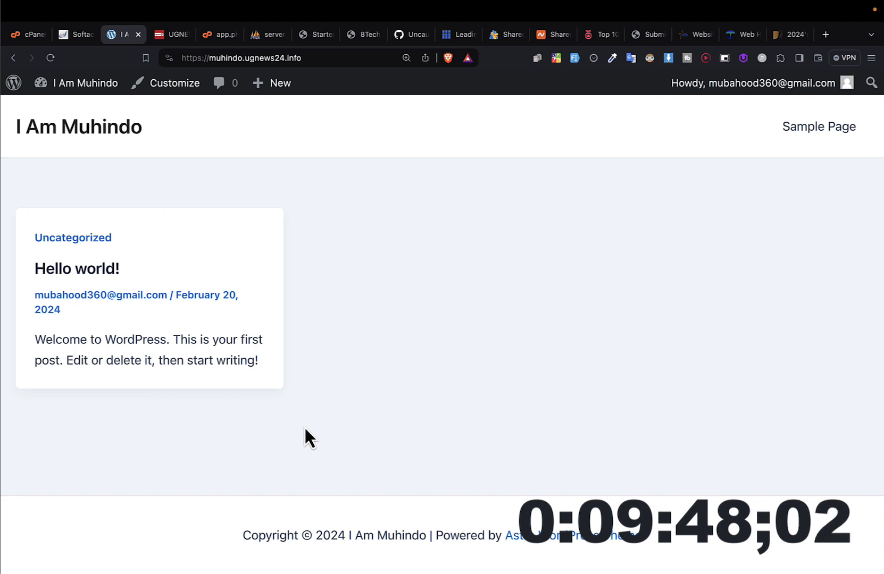
# Step: Return to the admin dashboard and install Astra's Starter Templates from the ready-made templates notice
pyautogui.moveTo(117, 89)
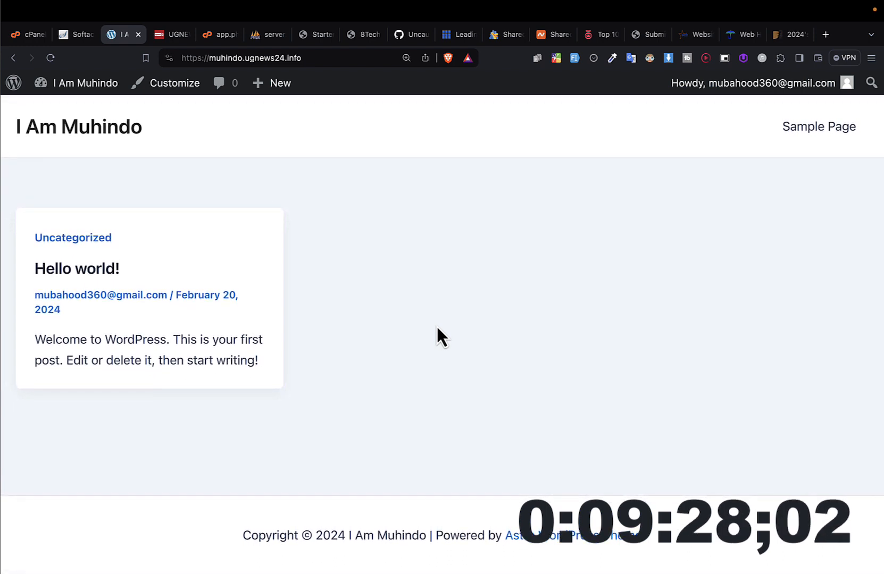
pyautogui.click(82, 85)
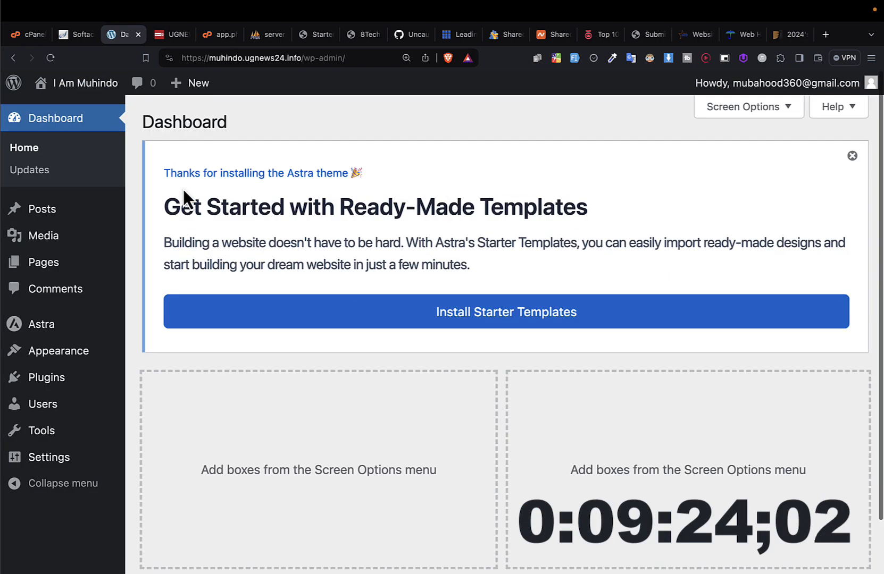
pyautogui.scroll(-2, 183, 189)
pyautogui.scroll(2, 401, 234)
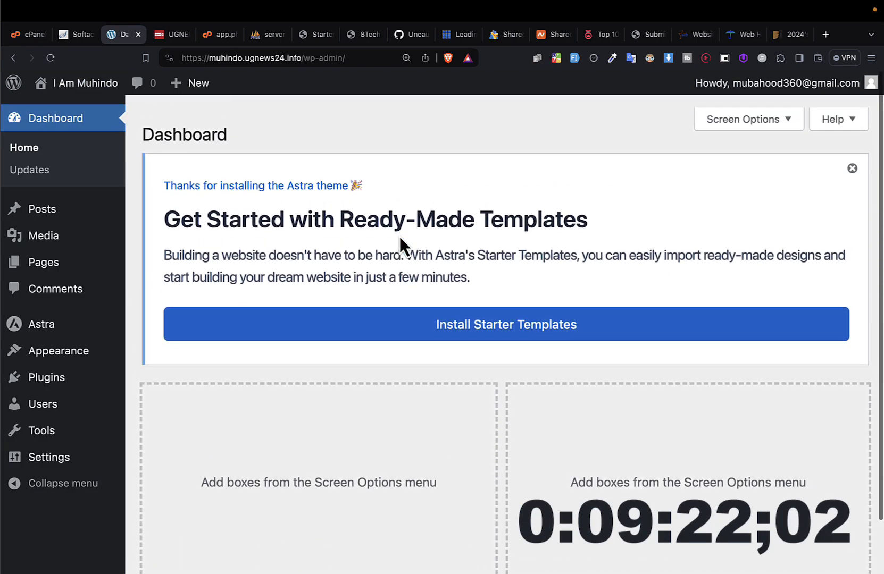
pyautogui.moveTo(198, 201); pyautogui.dragTo(162, 206)
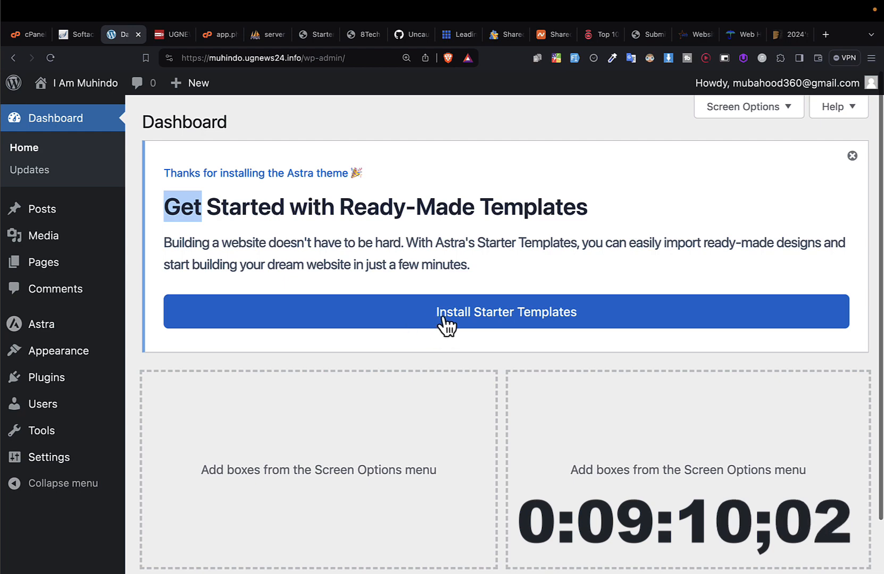
pyautogui.click(491, 326)
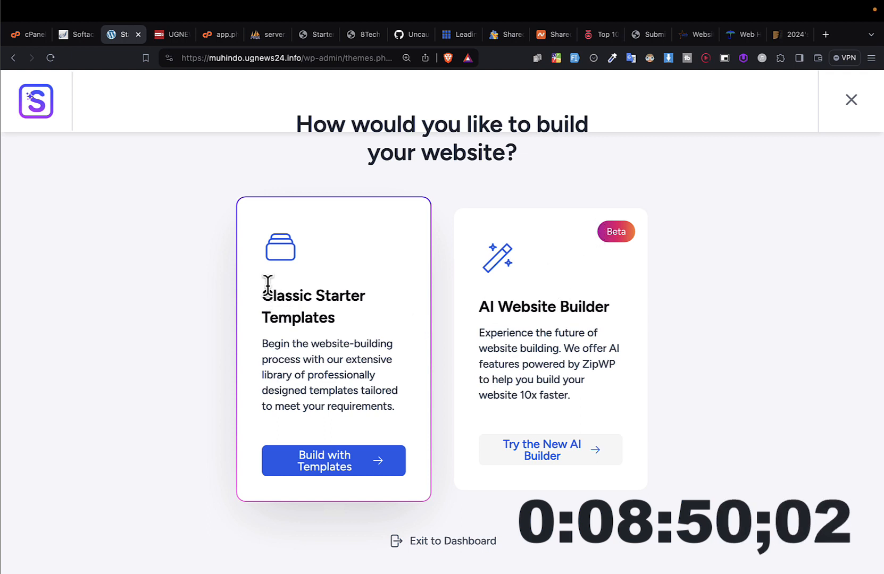
# Step: Choose to build the website with Classic Starter Templates and select Beaver Builder as the page builder
pyautogui.moveTo(271, 293); pyautogui.dragTo(335, 345)
pyautogui.click(151, 312)
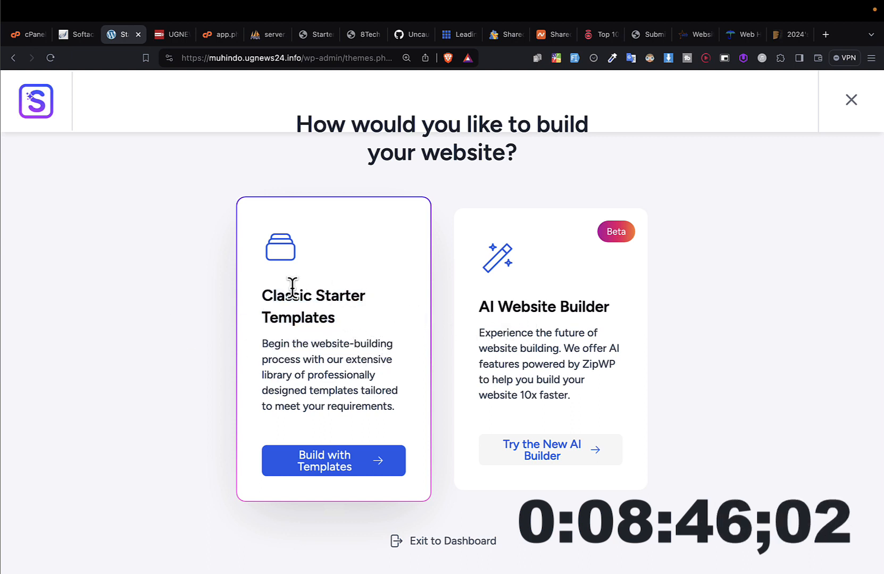
pyautogui.moveTo(292, 287); pyautogui.dragTo(340, 321)
pyautogui.moveTo(487, 308); pyautogui.dragTo(649, 256)
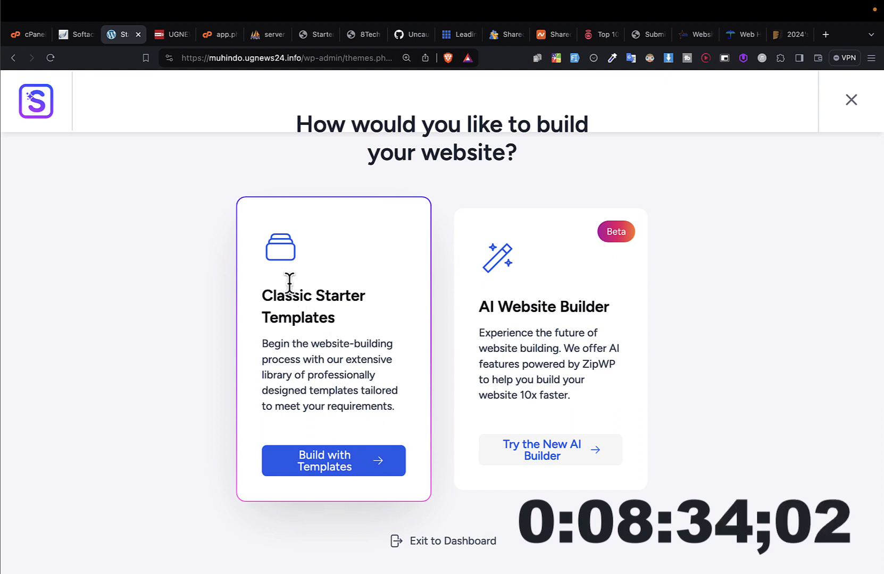
pyautogui.click(331, 468)
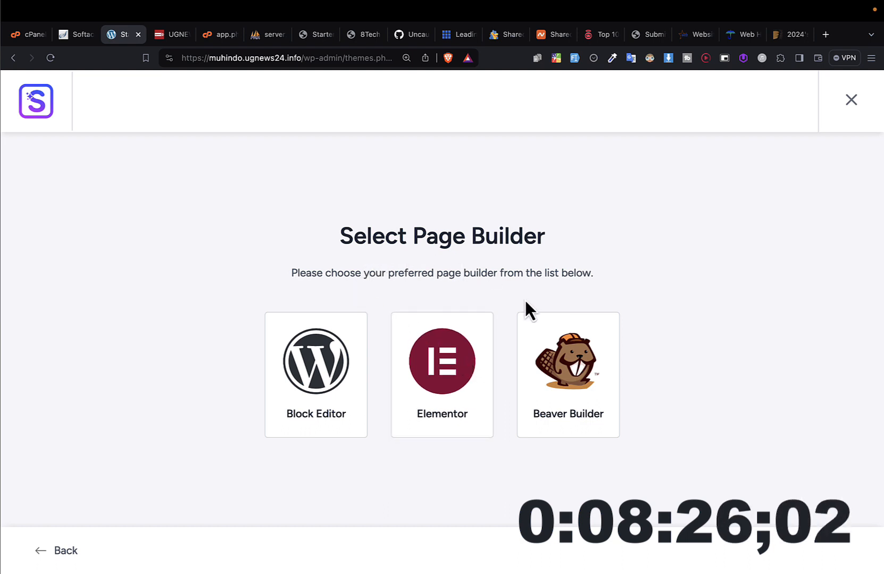
pyautogui.click(571, 382)
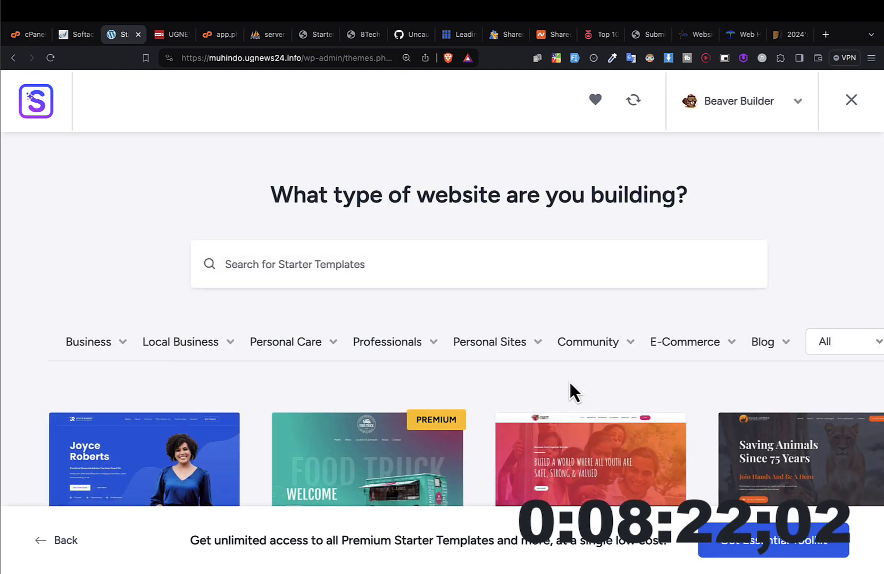
# Step: Examine the Beaver Builder starter templates, both free and premium, and go back to the first ones such as Chartered Accountant
pyautogui.scroll(-5, 570, 384)
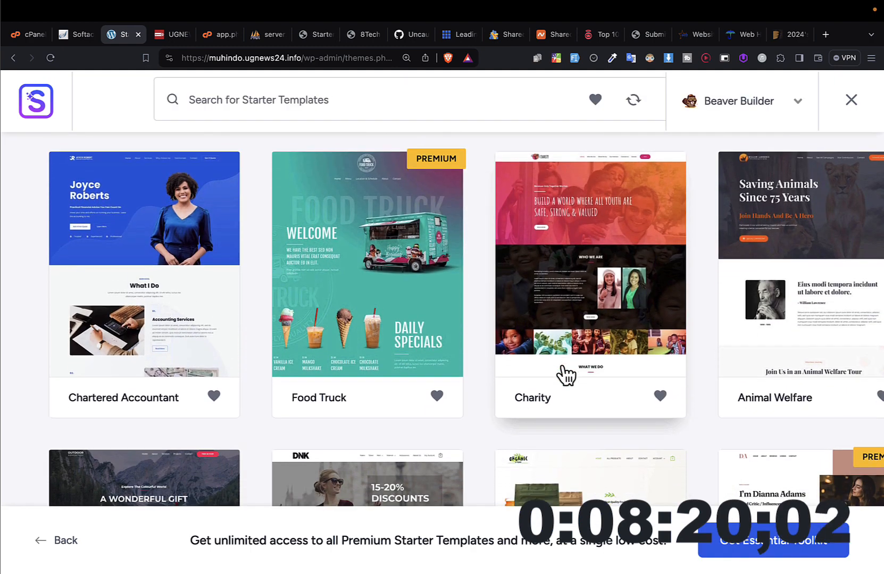
pyautogui.scroll(1, 567, 375)
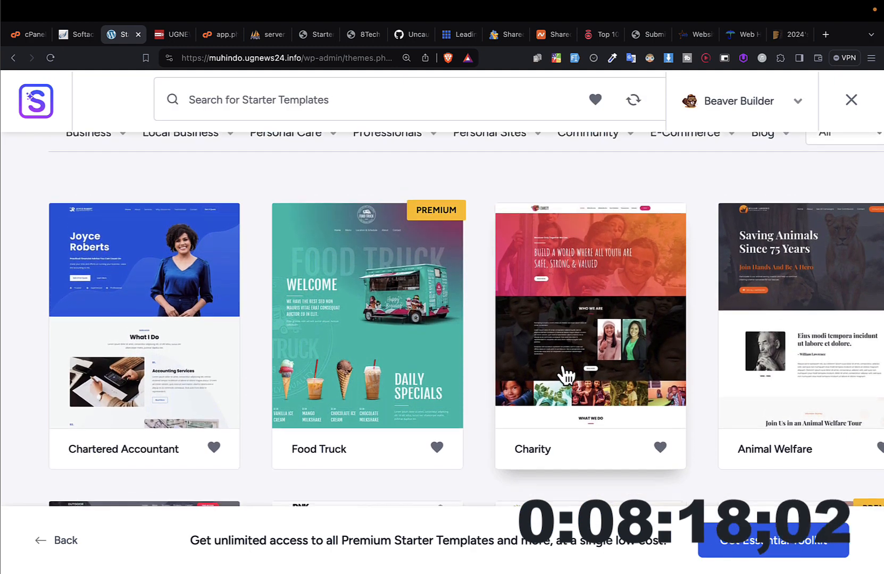
pyautogui.scroll(3, 567, 375)
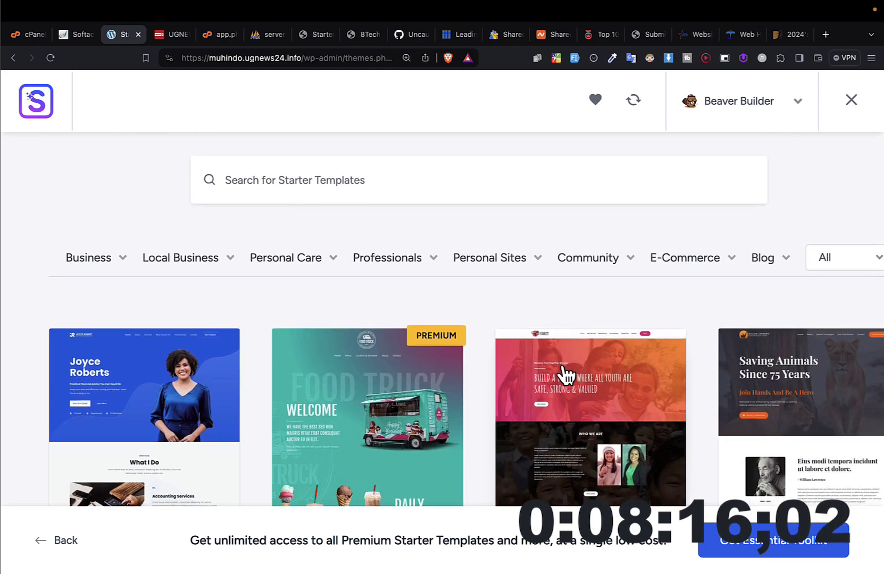
pyautogui.scroll(-1, 566, 375)
pyautogui.scroll(-1, 567, 375)
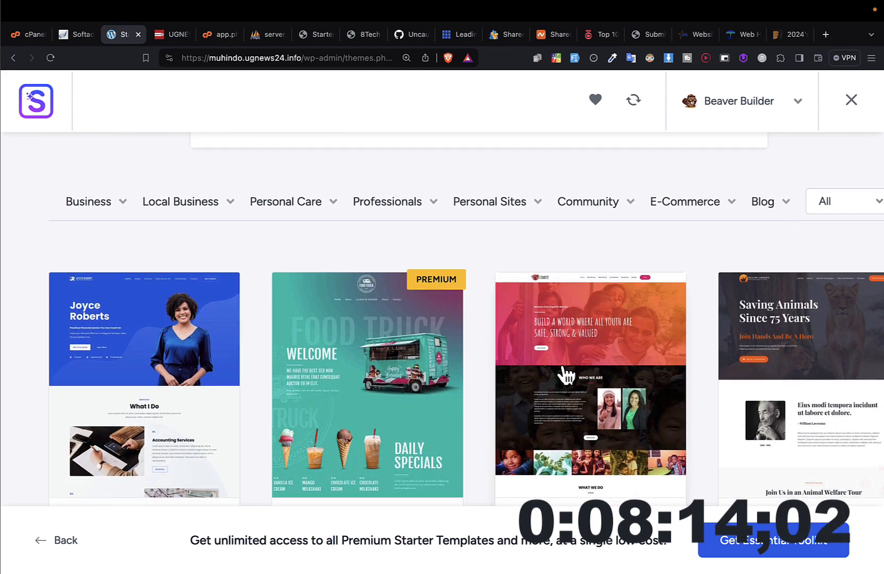
pyautogui.scroll(-1, 567, 375)
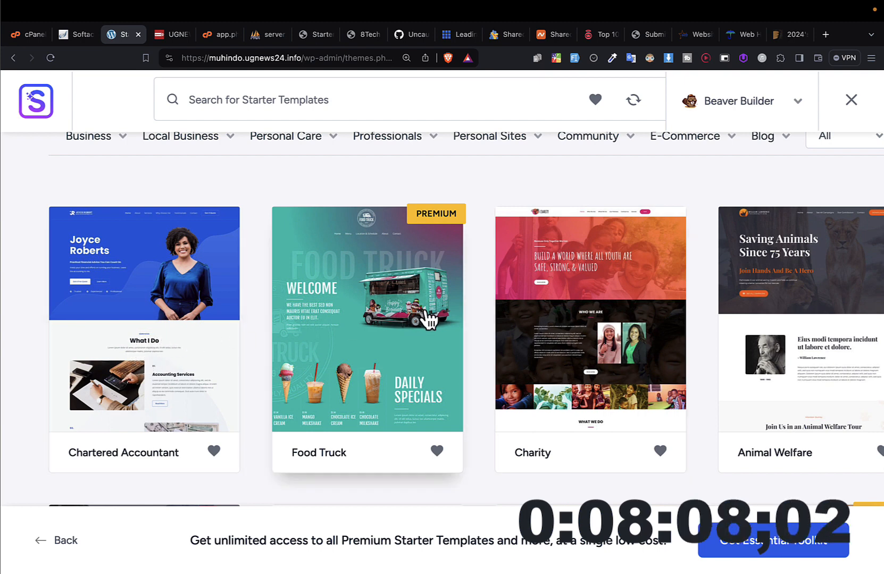
pyautogui.scroll(-6, 771, 301)
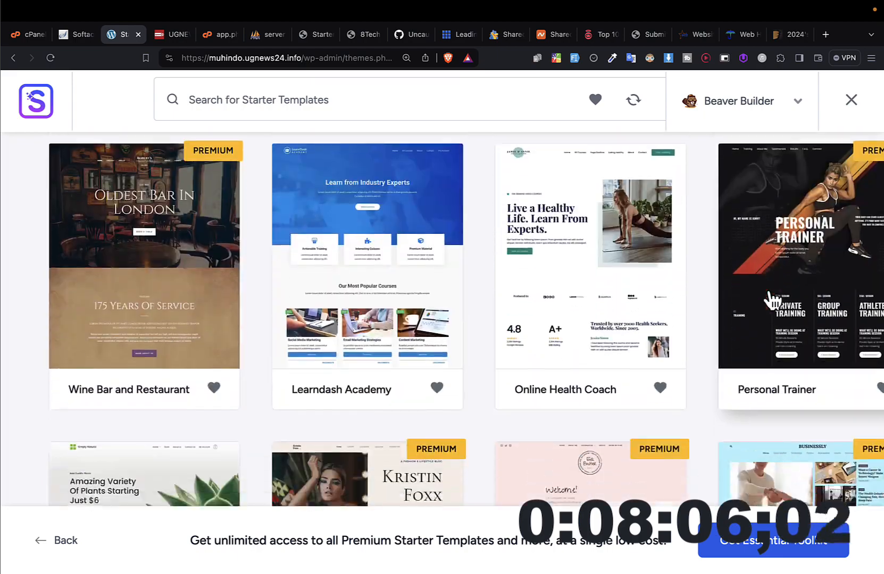
pyautogui.scroll(-18, 771, 300)
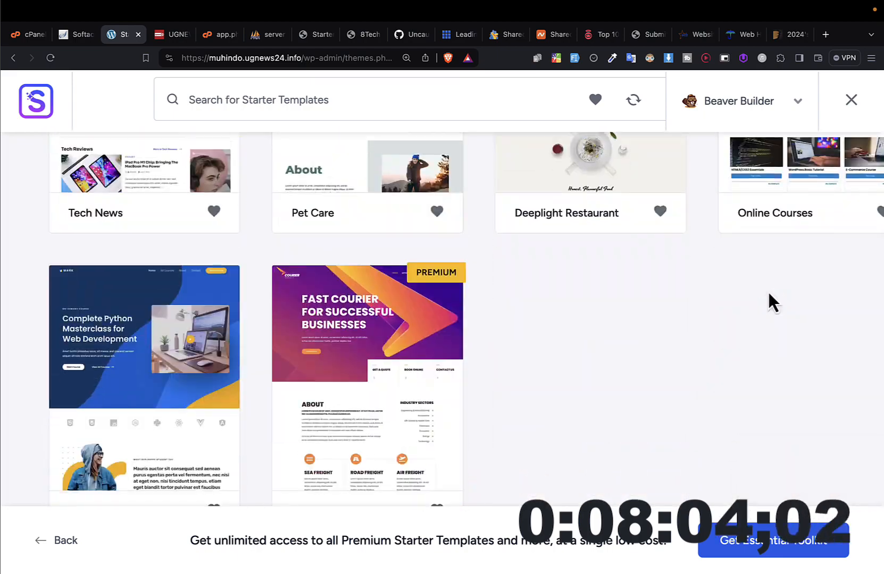
pyautogui.scroll(20, 768, 289)
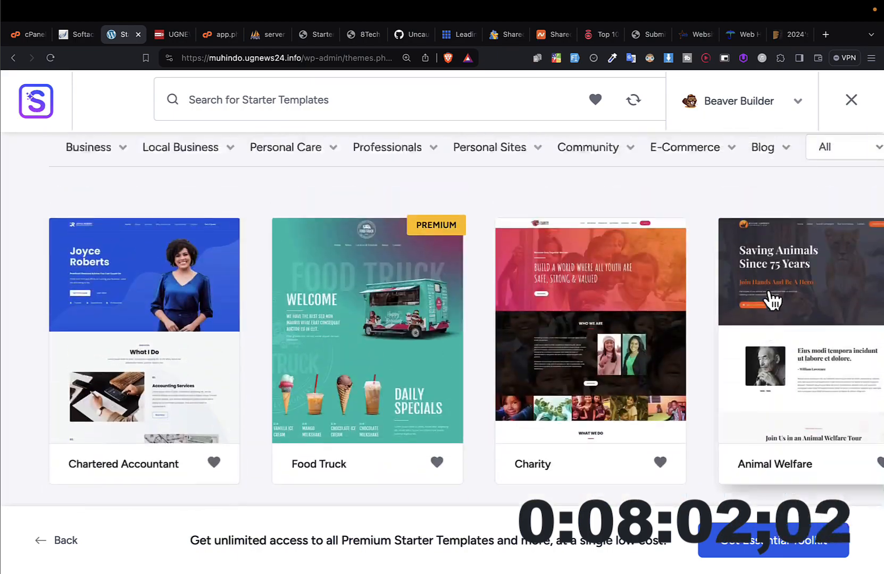
pyautogui.scroll(3, 767, 290)
pyautogui.scroll(-5, 325, 326)
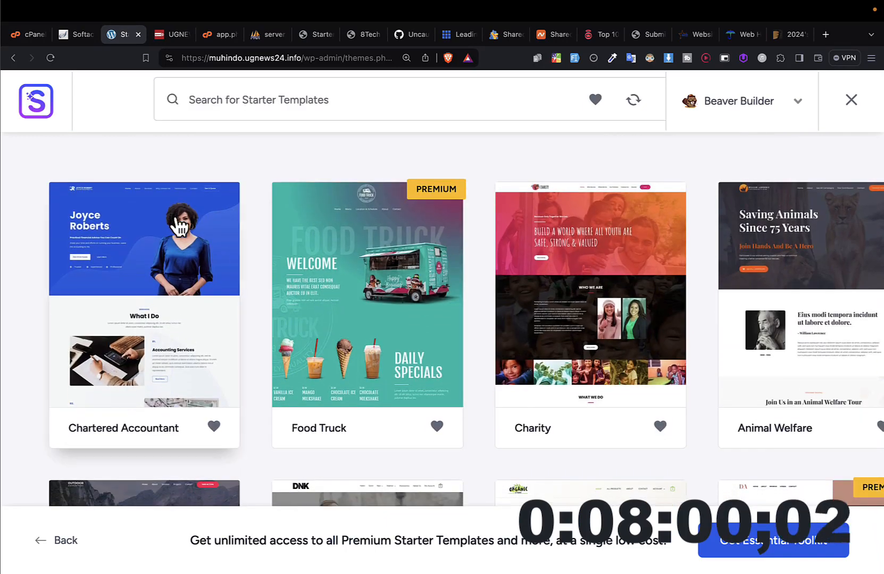
# Step: Examine the starter template subcategories under Personal Care, Professionals, Personal Sites, Community and E-Commerce
pyautogui.scroll(3, 179, 228)
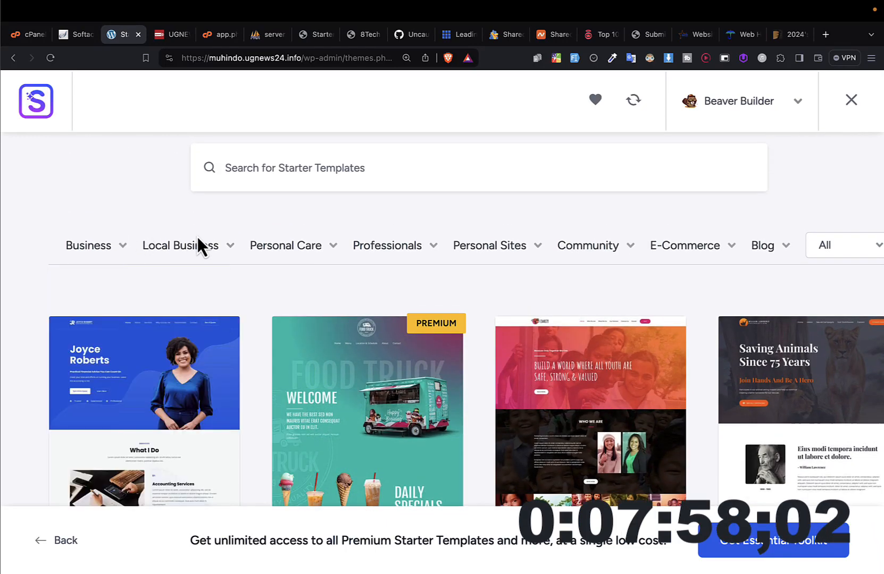
pyautogui.moveTo(213, 244)
pyautogui.moveTo(280, 248)
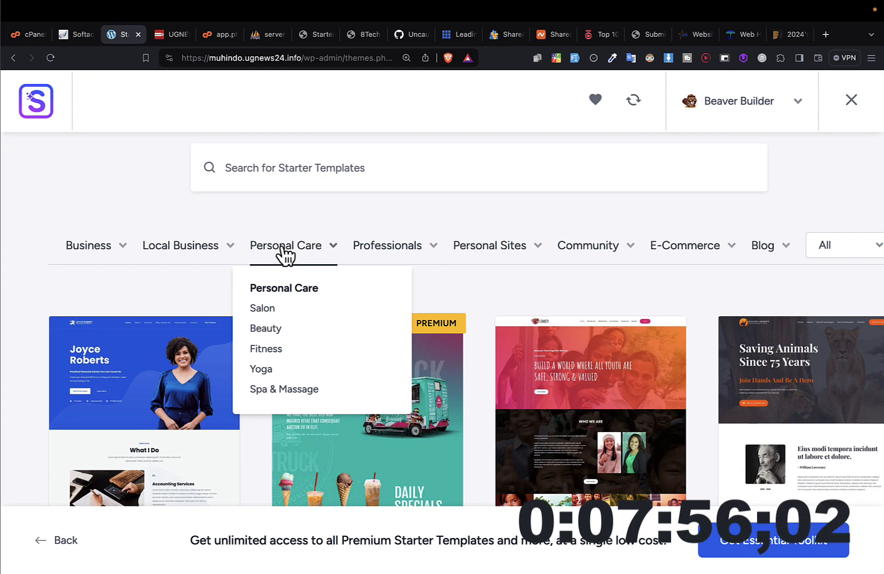
pyautogui.moveTo(376, 251)
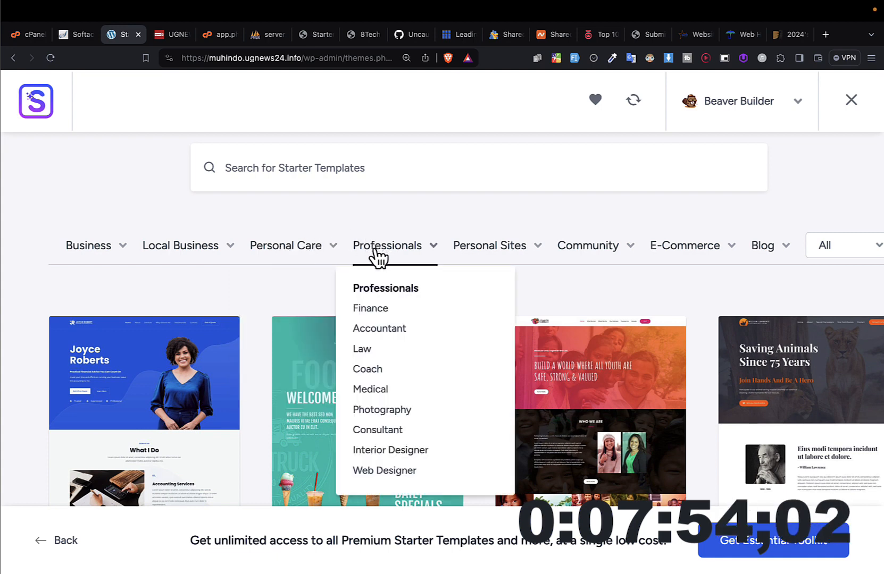
pyautogui.moveTo(478, 256)
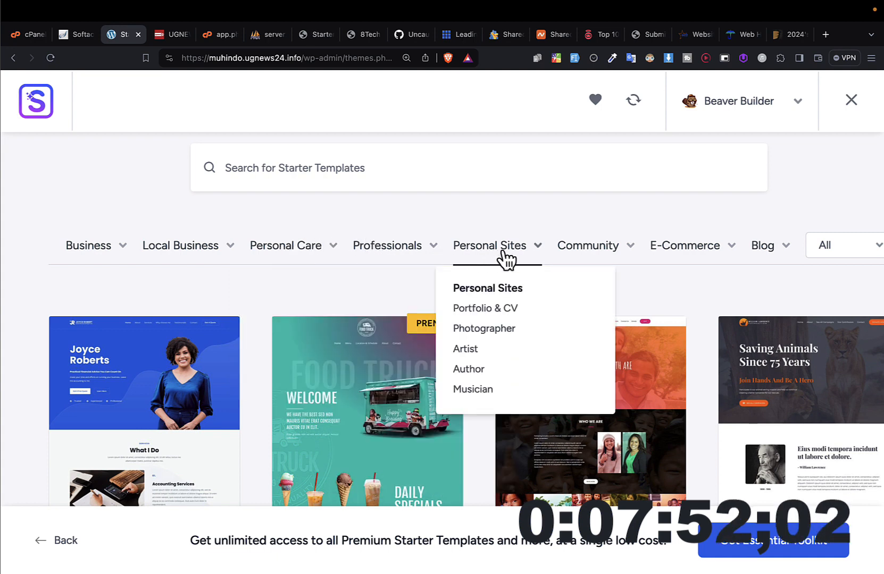
pyautogui.moveTo(596, 254)
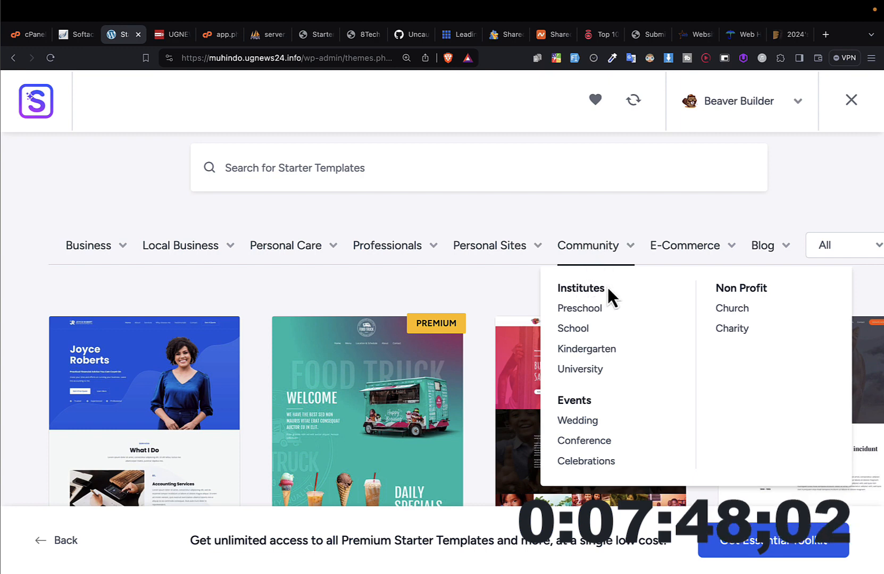
pyautogui.moveTo(686, 262)
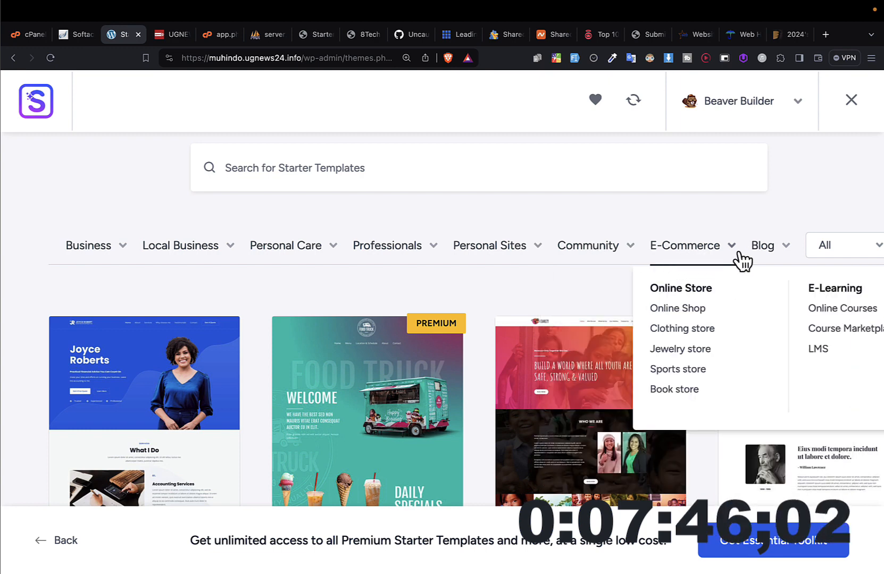
pyautogui.moveTo(783, 259)
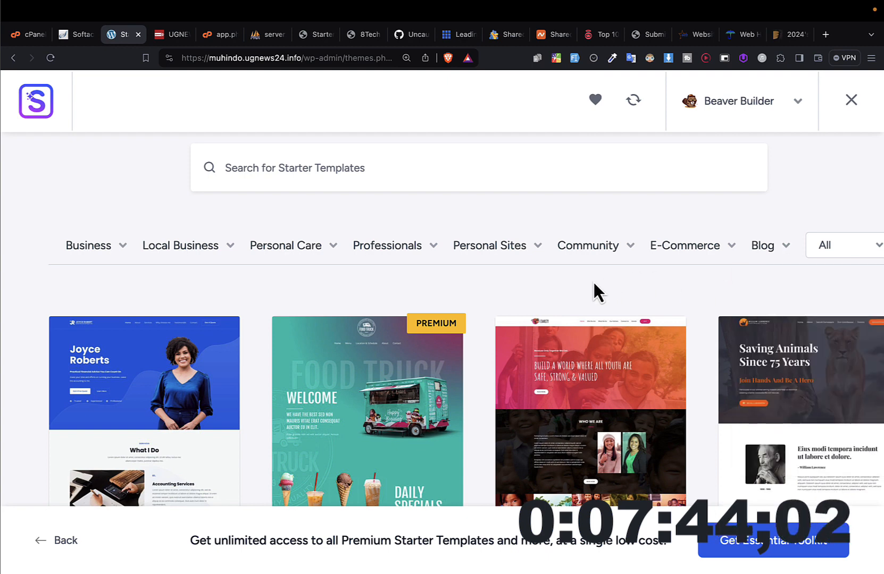
# Step: Filter the starter templates by the Community subcategories School and Preschool and look through the matching designs
pyautogui.moveTo(522, 262)
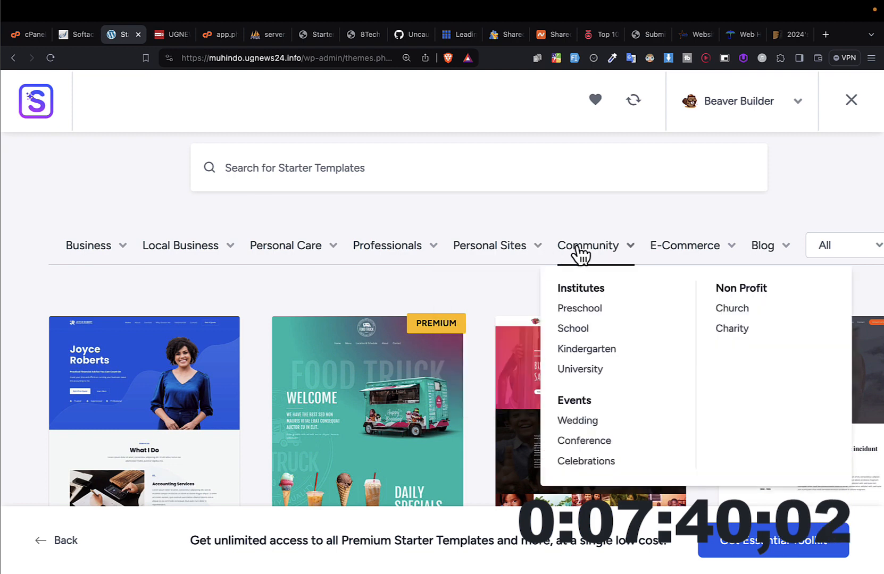
pyautogui.click(570, 334)
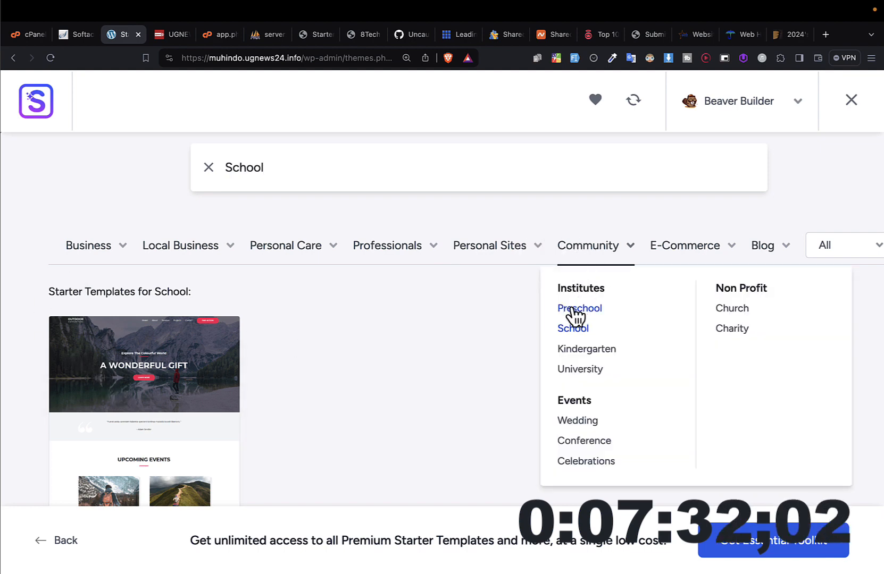
pyautogui.click(579, 310)
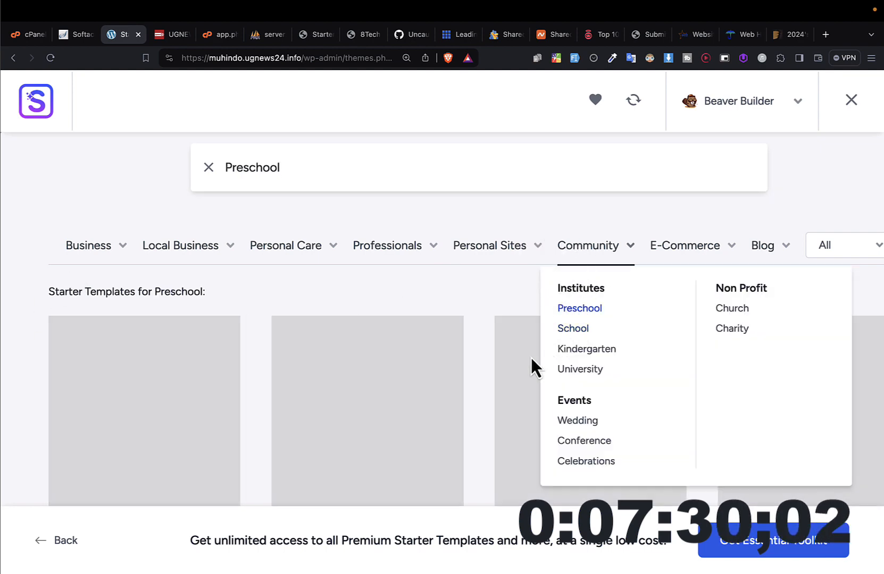
pyautogui.scroll(-3, 392, 445)
pyautogui.scroll(5, 391, 437)
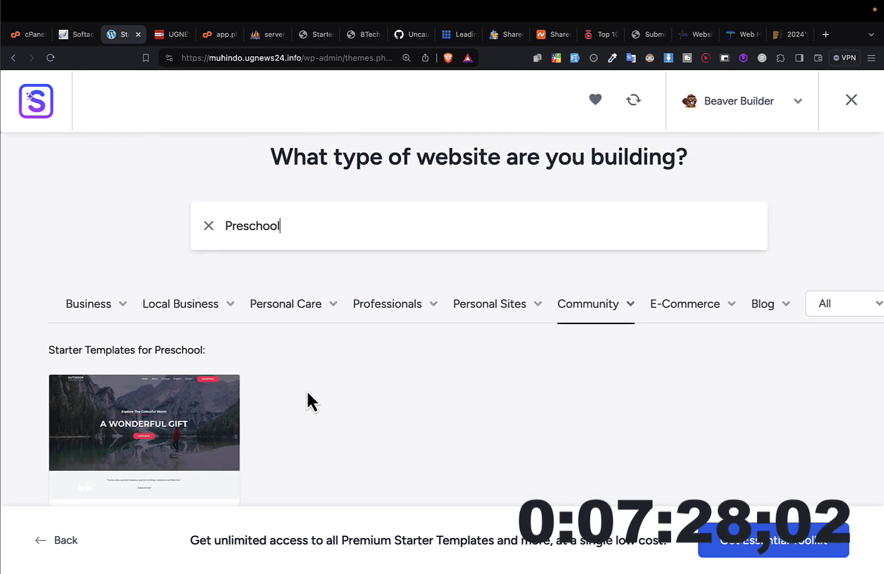
pyautogui.scroll(-2, 302, 400)
# Step: Filter the starter templates by the Business subcategories Agency and Restaurant and look through the matching designs
pyautogui.moveTo(105, 232)
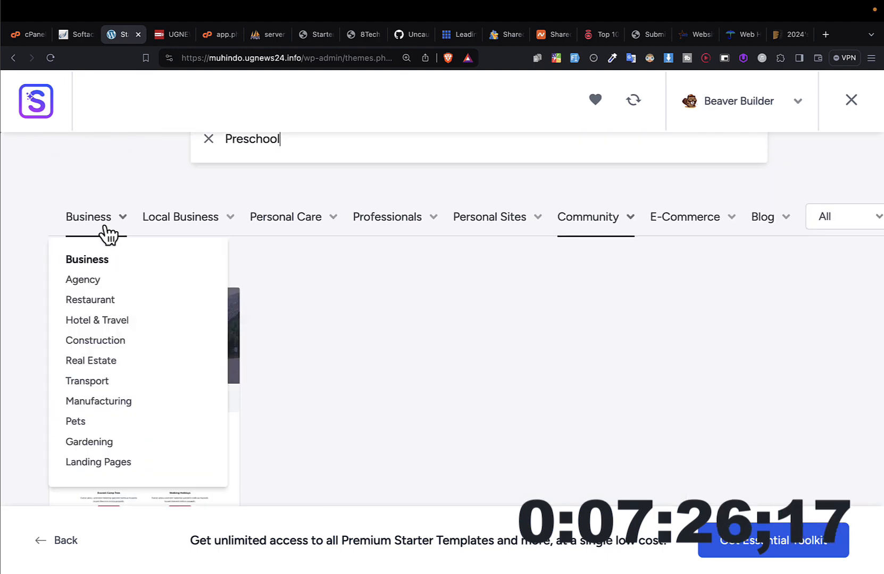
pyautogui.click(101, 280)
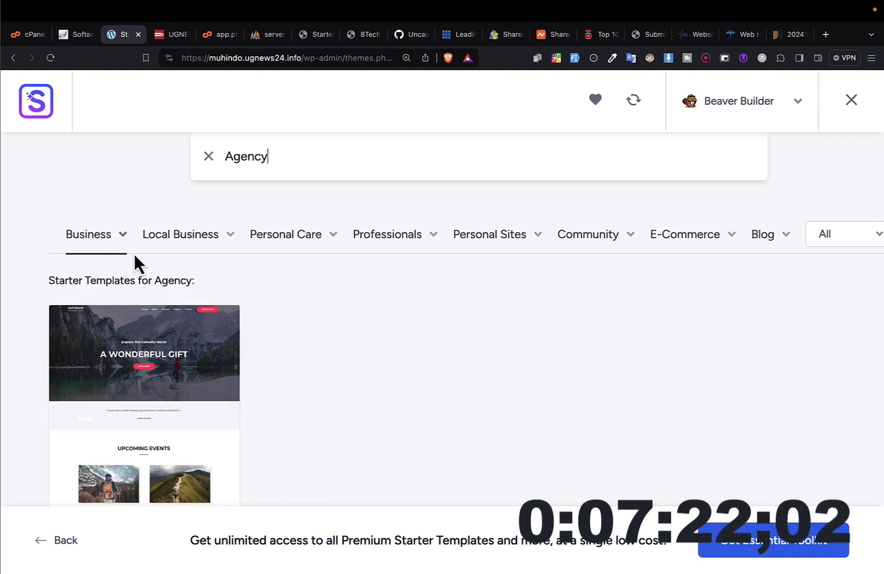
pyautogui.click(110, 241)
pyautogui.click(99, 320)
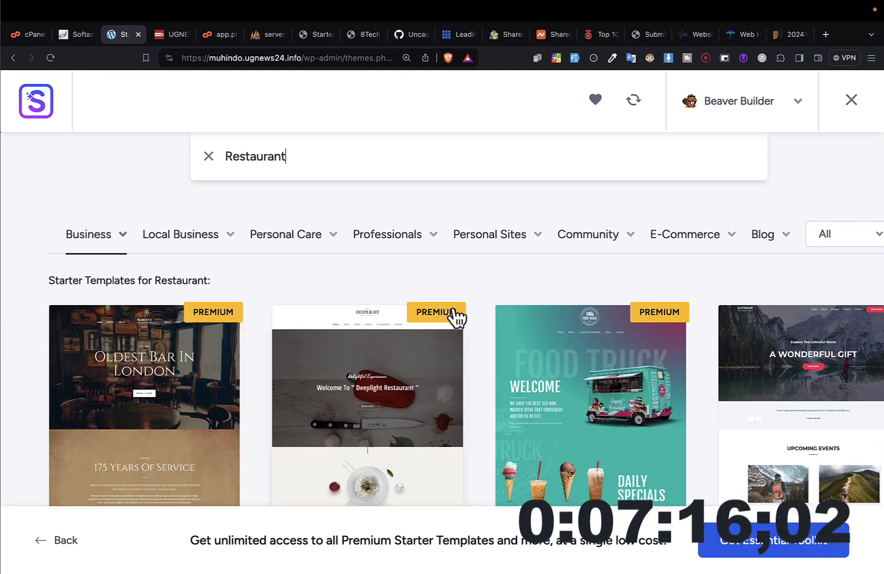
pyautogui.scroll(-3, 493, 306)
pyautogui.scroll(5, 862, 326)
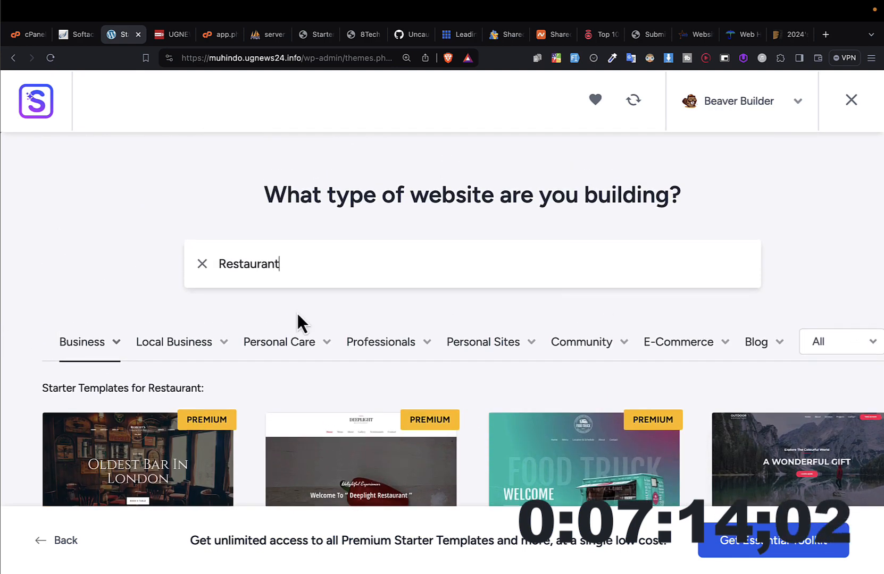
# Step: Filter the starter templates by the Salon subcategory of Personal Care
pyautogui.moveTo(270, 361)
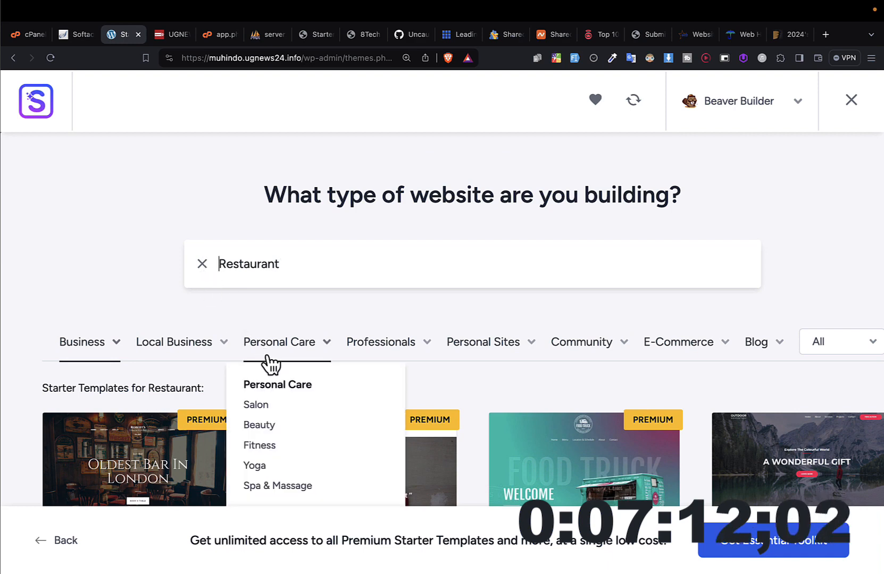
pyautogui.click(256, 407)
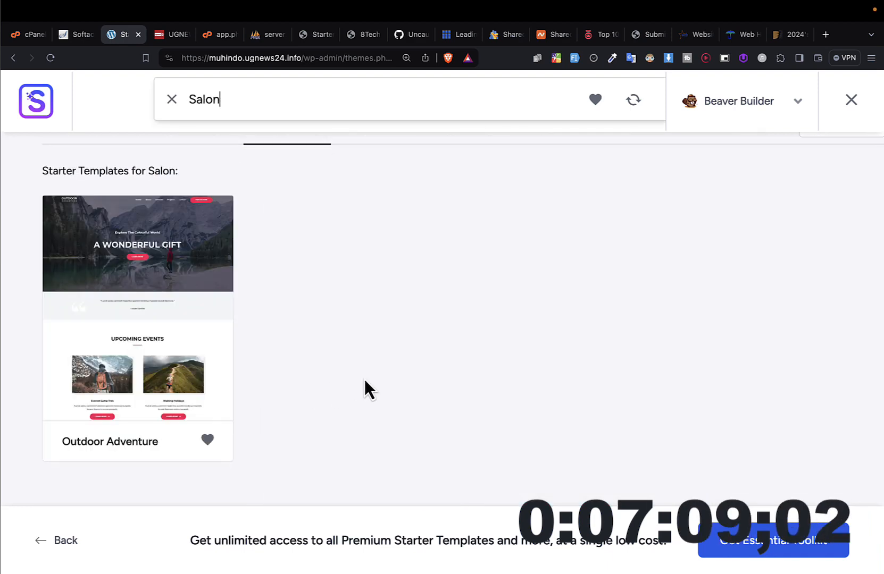
pyautogui.scroll(4, 365, 379)
# Step: Filter the starter templates by the Finance subcategory of Professionals and examine the matching designs
pyautogui.moveTo(364, 350)
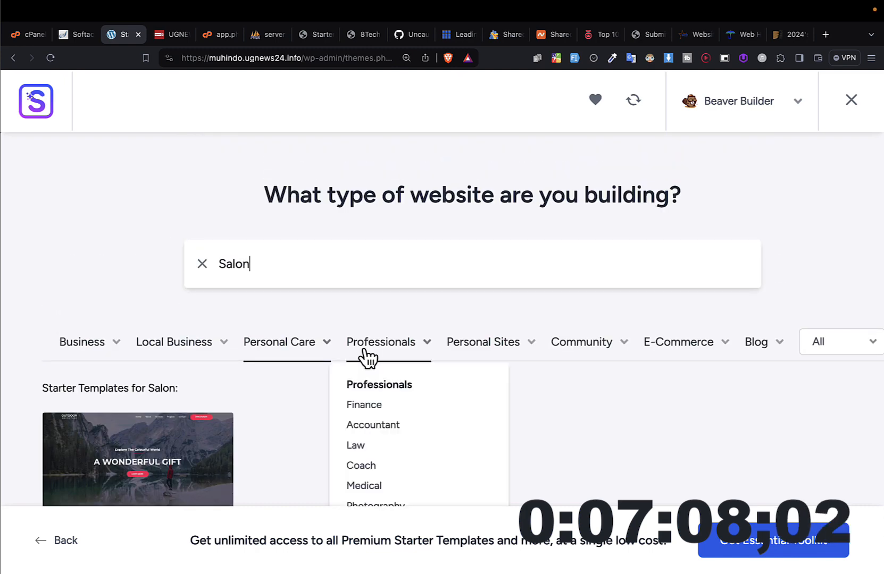
pyautogui.scroll(-1, 373, 418)
pyautogui.click(370, 350)
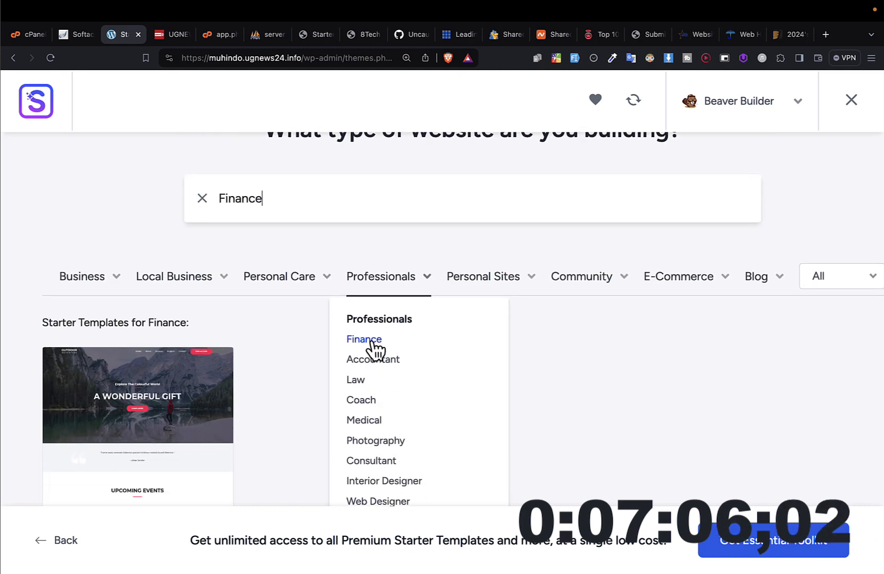
pyautogui.scroll(-1, 372, 347)
pyautogui.scroll(1, 371, 345)
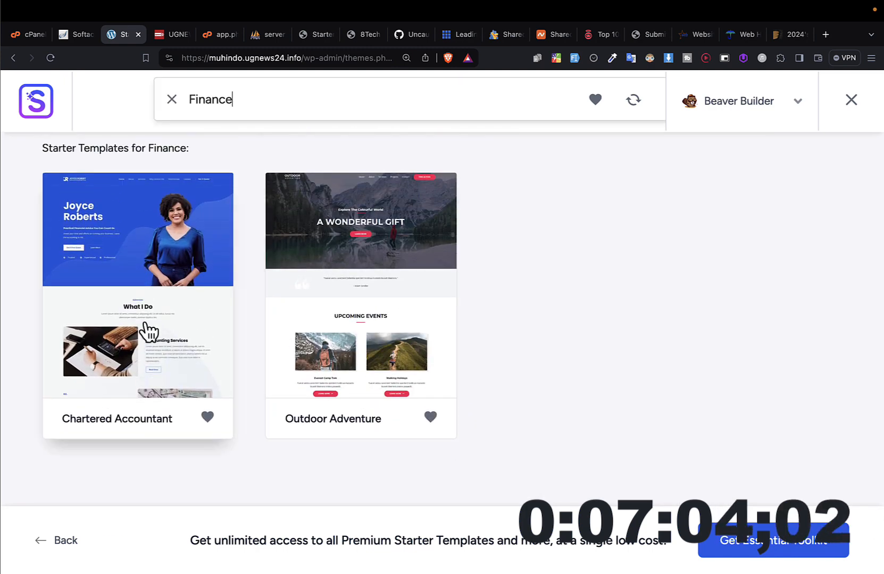
pyautogui.scroll(1, 125, 317)
pyautogui.scroll(3, 332, 253)
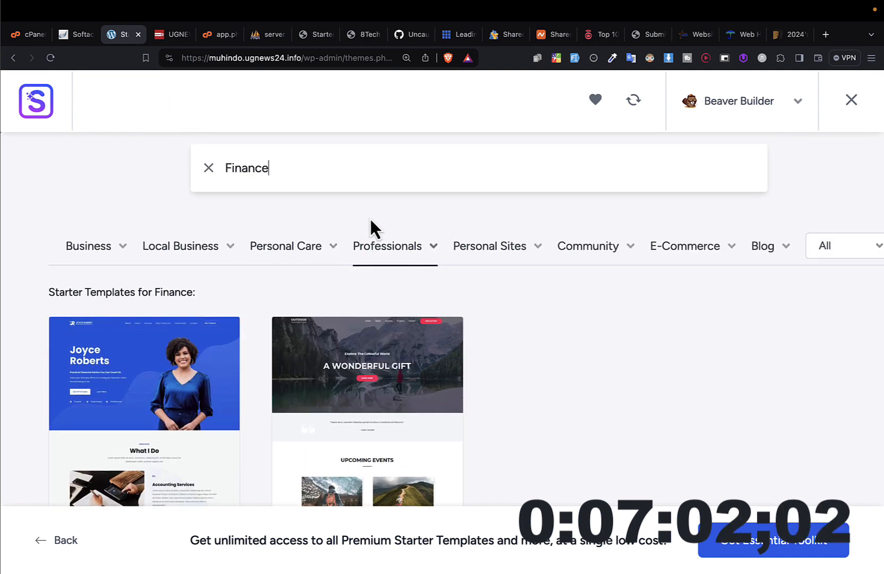
# Step: Filter the starter templates by the whole Professionals category and examine the suggested designs down to Home Stay and Bestselling Author
pyautogui.click(378, 257)
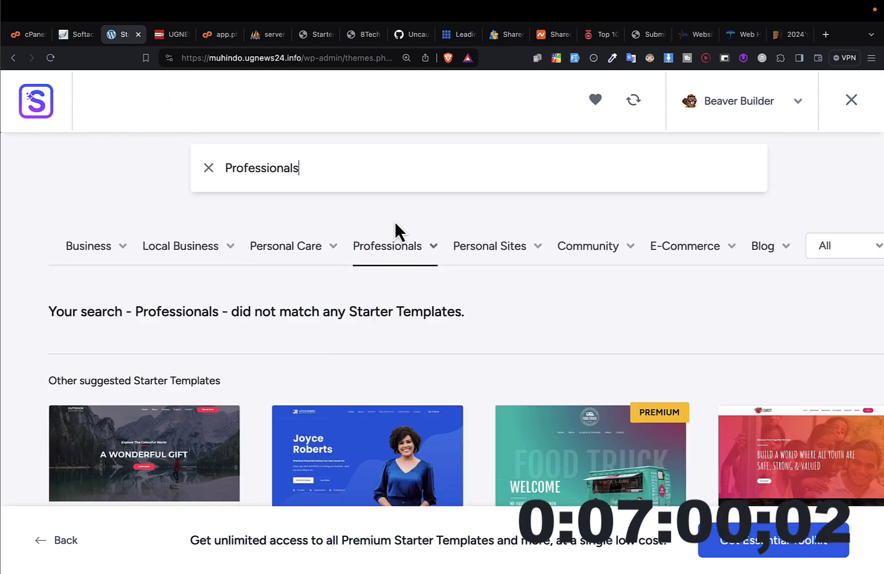
pyautogui.scroll(-2, 398, 219)
pyautogui.scroll(2, 393, 199)
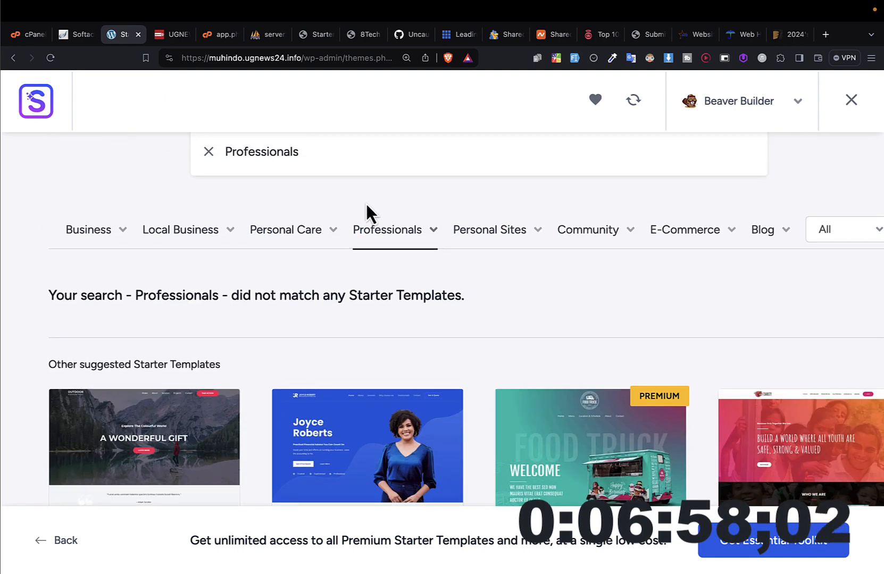
pyautogui.moveTo(386, 237)
pyautogui.scroll(-6, 568, 372)
pyautogui.scroll(-8, 568, 369)
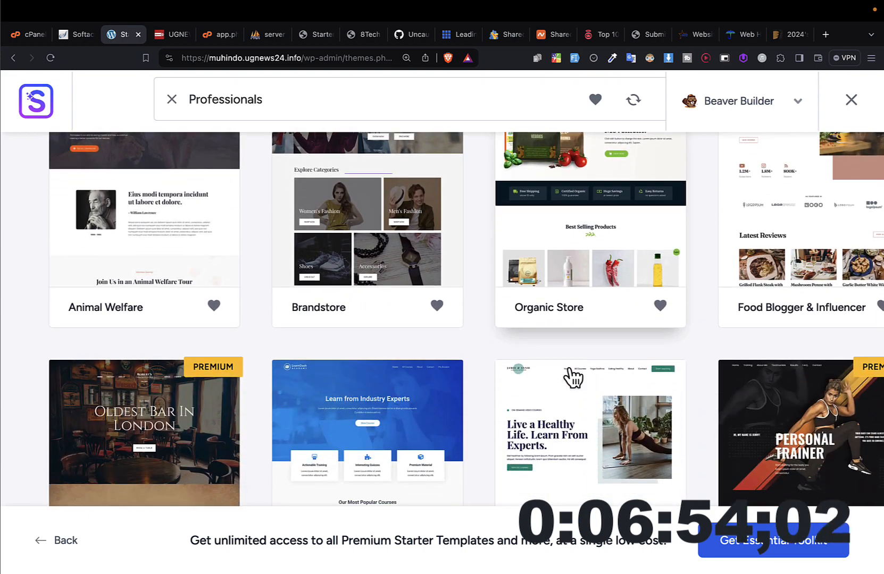
pyautogui.scroll(-1, 698, 425)
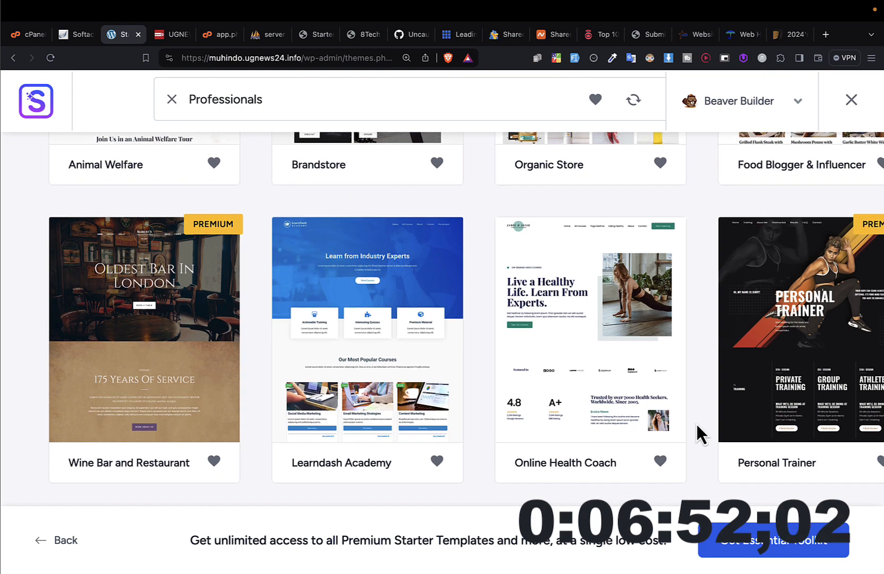
pyautogui.scroll(-1, 512, 424)
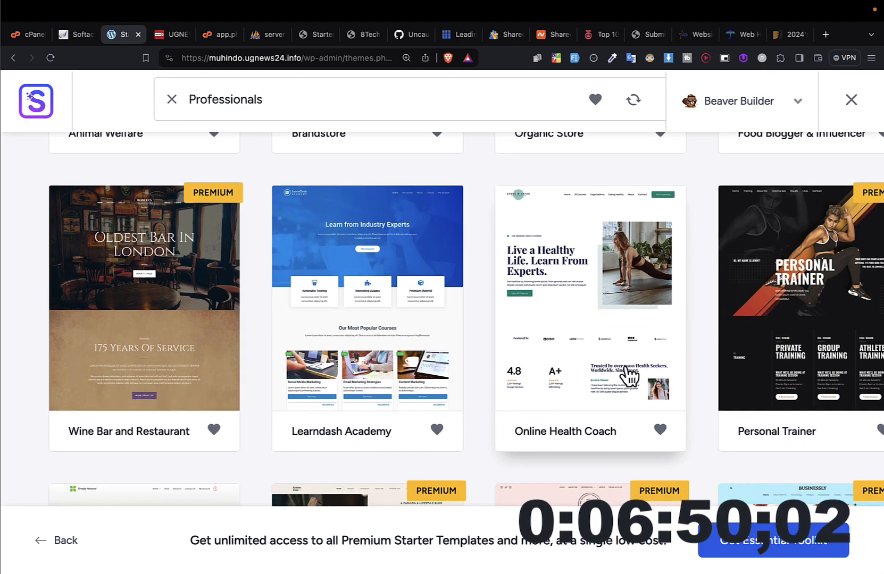
pyautogui.scroll(-5, 562, 450)
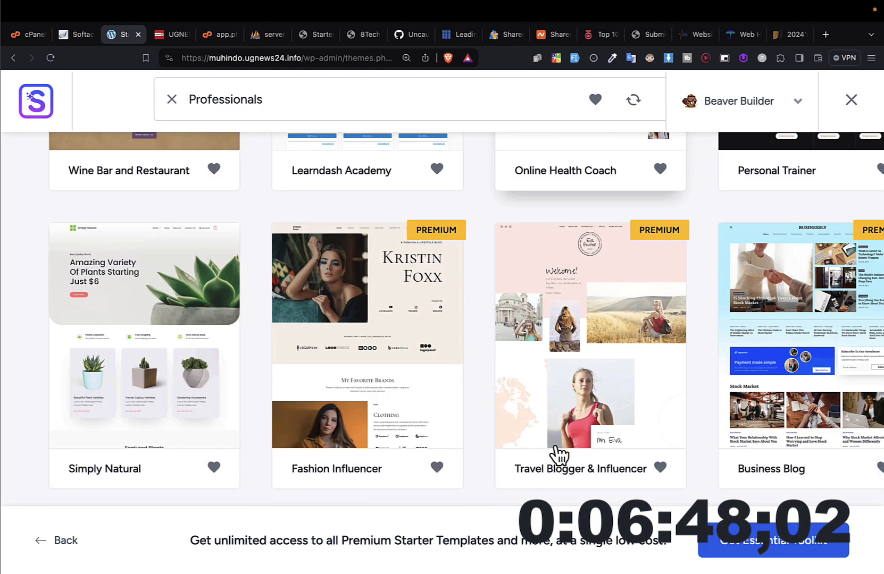
pyautogui.scroll(-7, 559, 455)
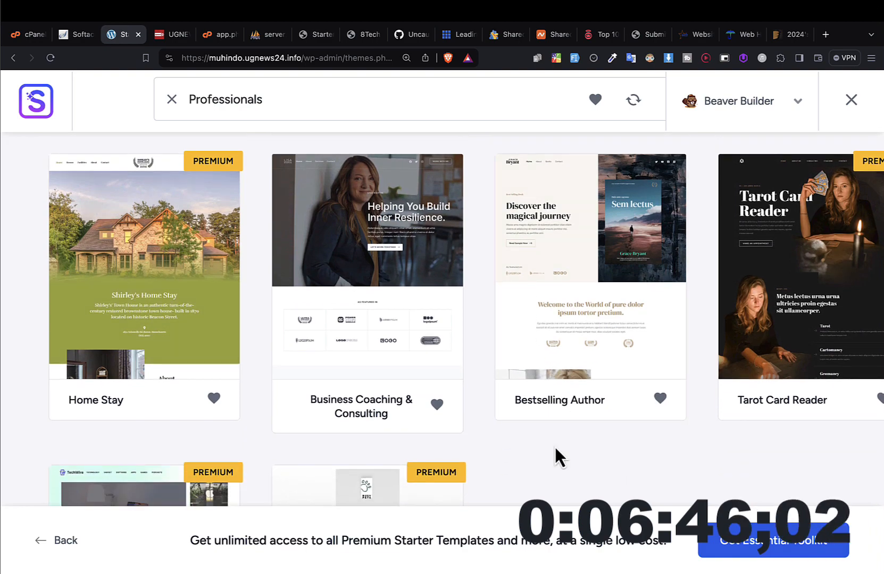
# Step: Return to the first suggested templates and compare designs such as Outdoor Adventure, Animal Welfare, Brandstore and Organic Store
pyautogui.scroll(3, 555, 450)
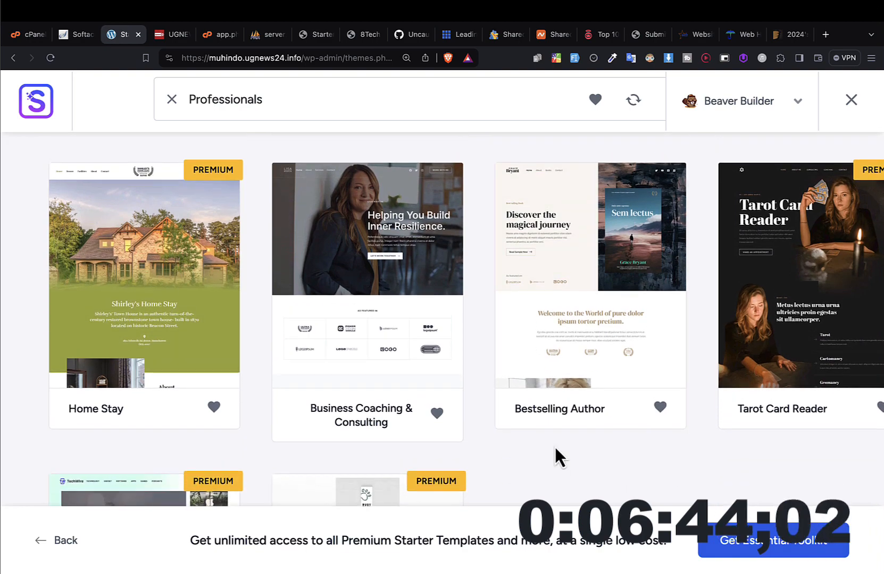
pyautogui.scroll(15, 558, 455)
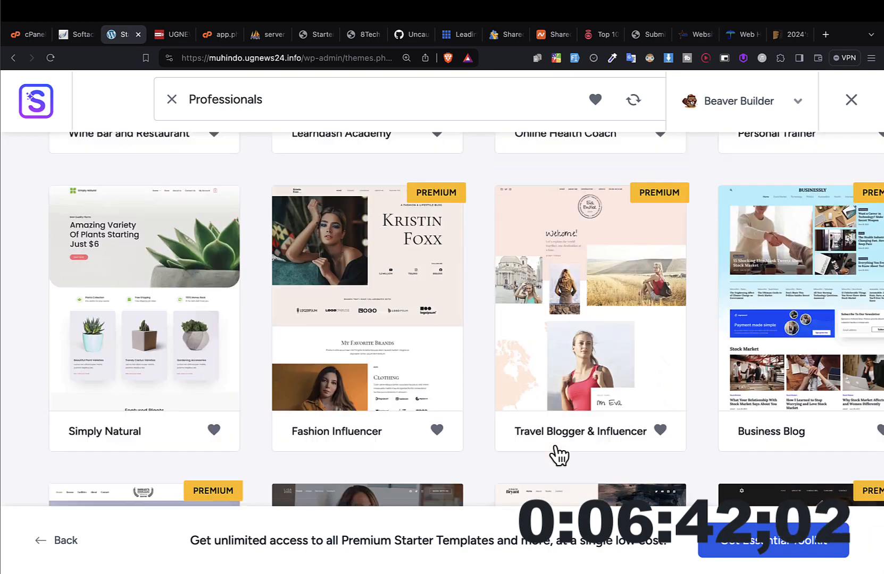
pyautogui.scroll(10, 557, 455)
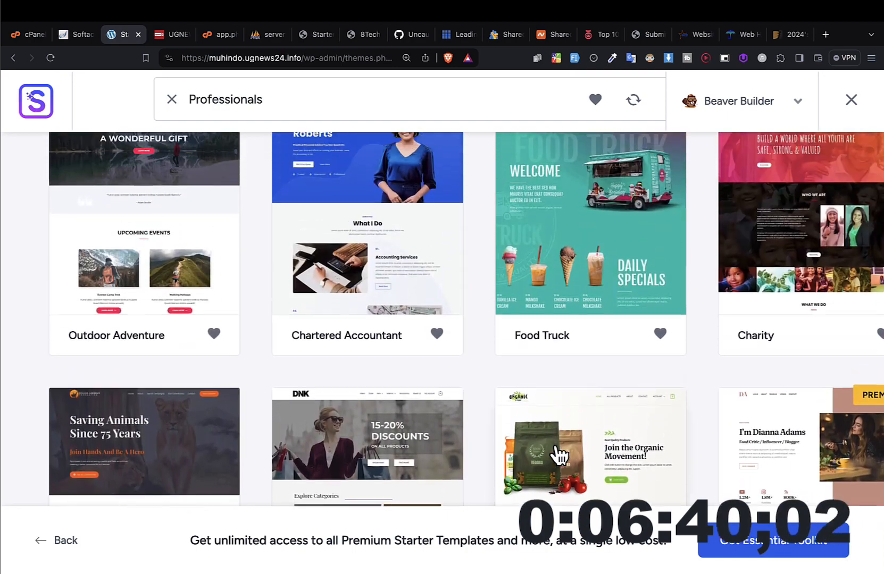
pyautogui.scroll(-6, 554, 455)
pyautogui.scroll(1, 555, 449)
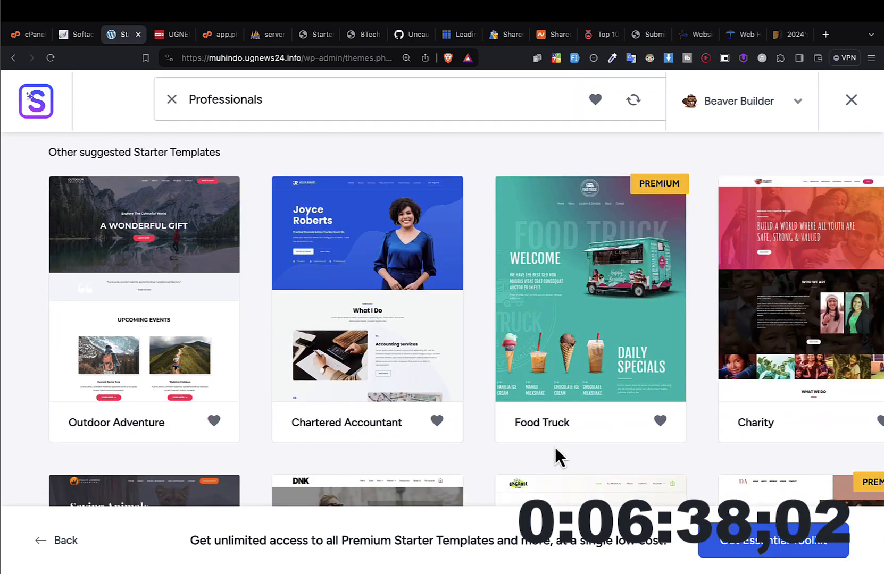
pyautogui.scroll(-5, 518, 454)
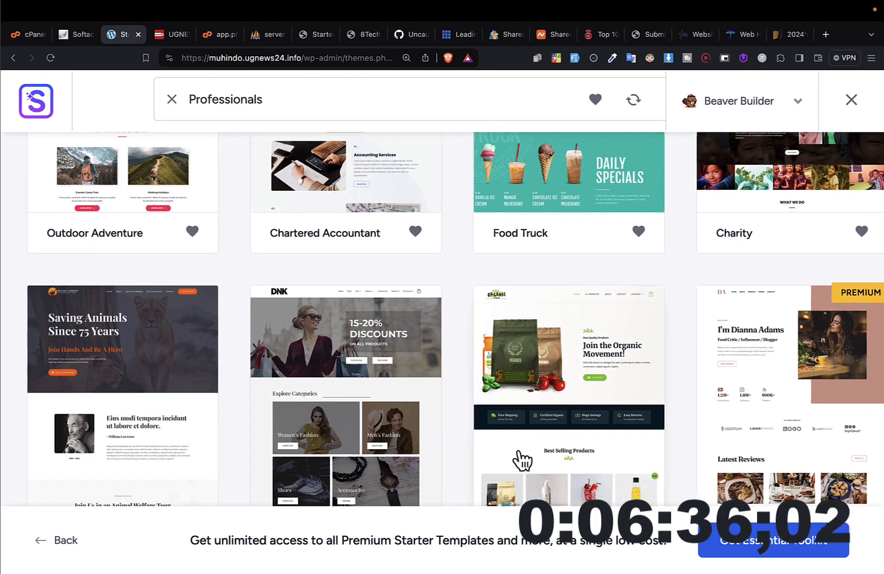
pyautogui.scroll(-1, 522, 460)
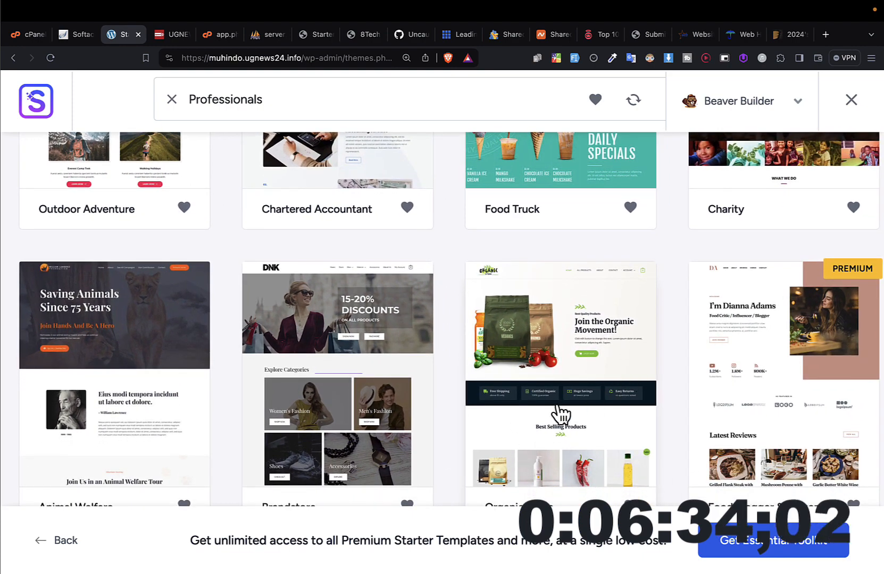
pyautogui.scroll(-3, 559, 413)
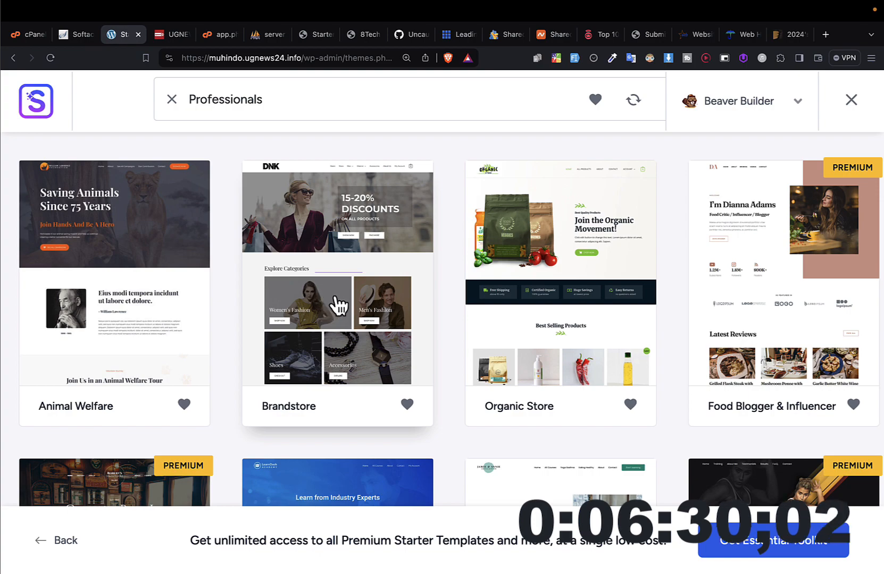
# Step: Examine the starter templates under Professionals, comparing designs from Outdoor Adventure and Food Truck down to Simply Natural and Business Blog
pyautogui.scroll(-10, 337, 306)
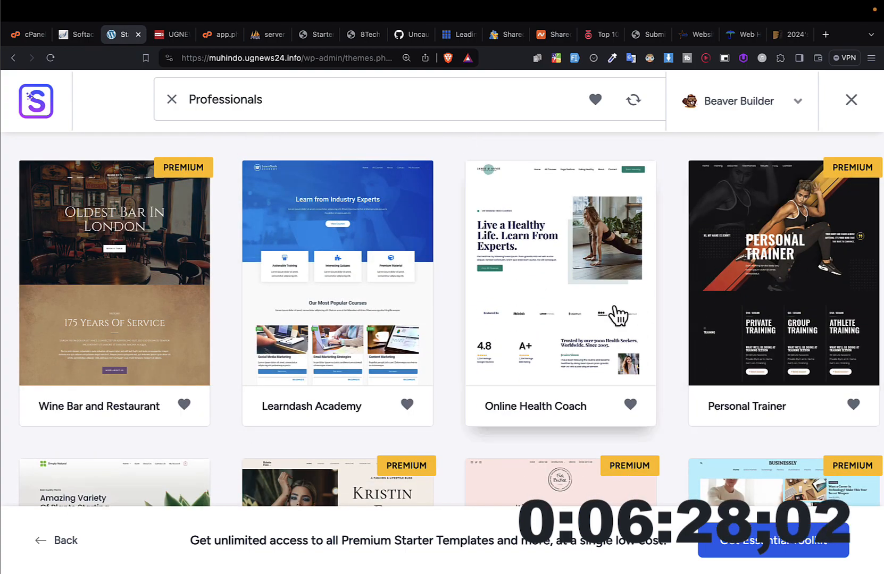
pyautogui.scroll(15, 611, 315)
pyautogui.scroll(-7, 610, 313)
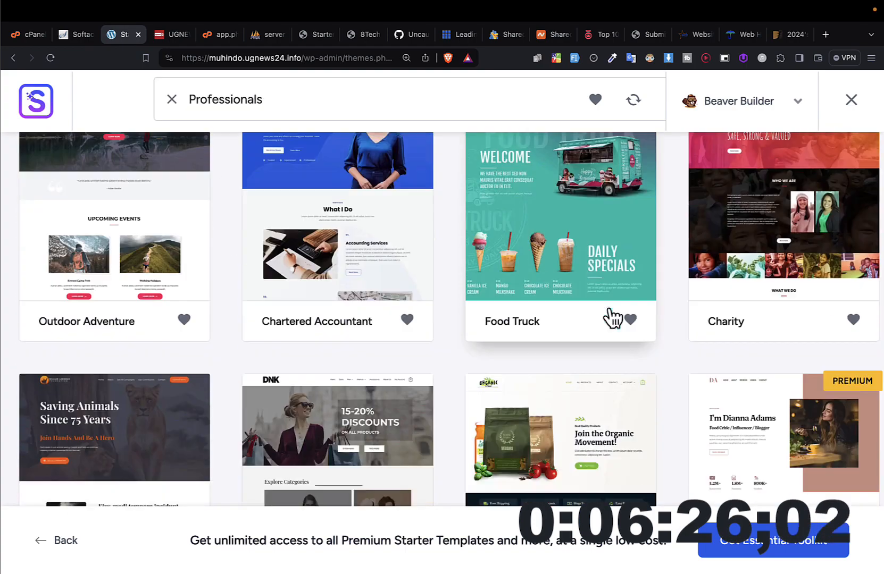
pyautogui.scroll(2, 611, 318)
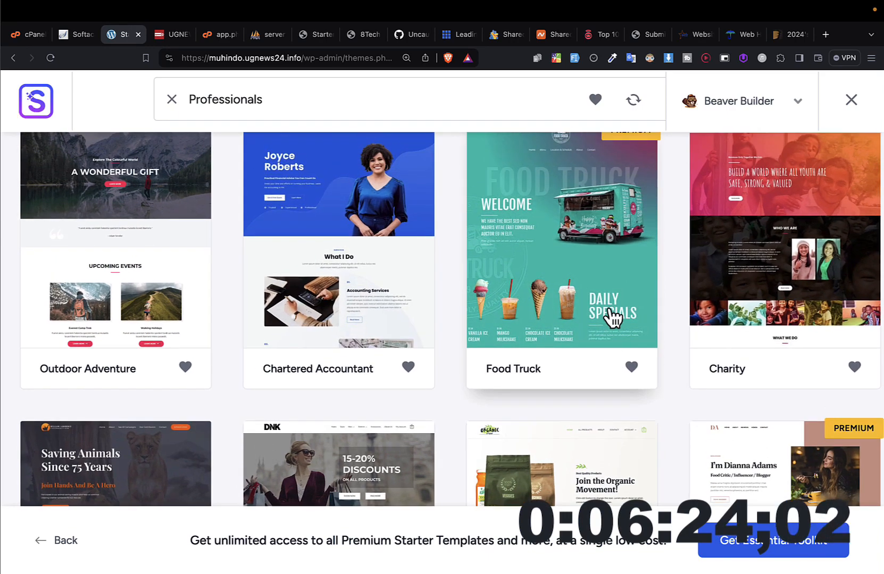
pyautogui.scroll(-4, 612, 319)
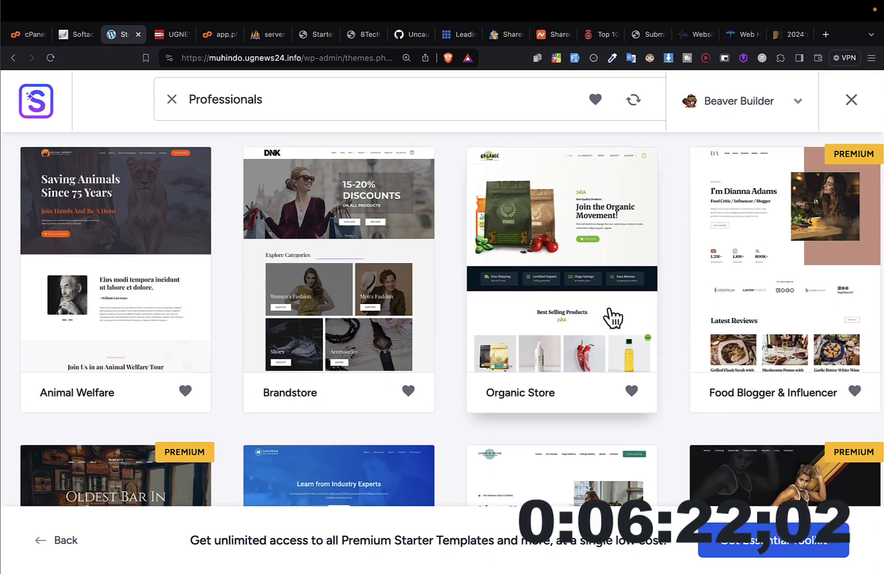
pyautogui.scroll(2, 612, 319)
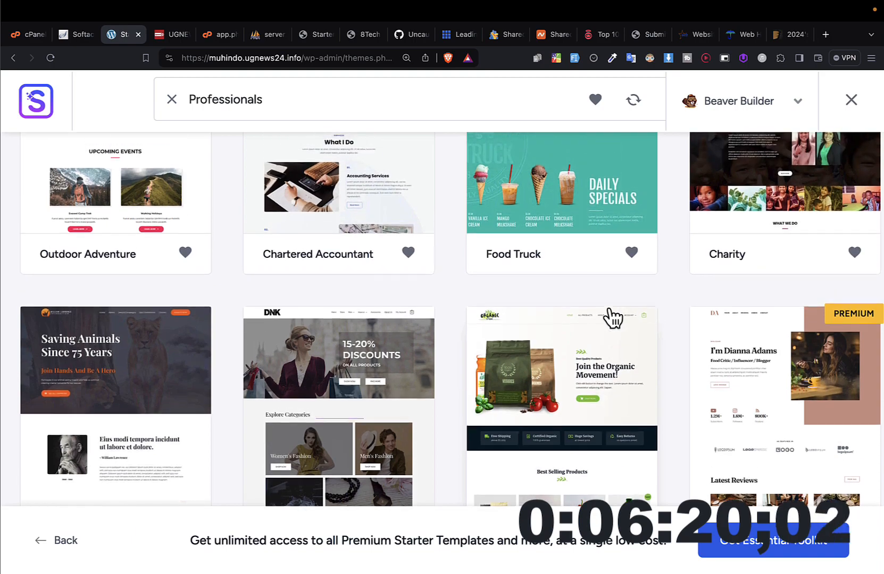
pyautogui.scroll(-12, 523, 415)
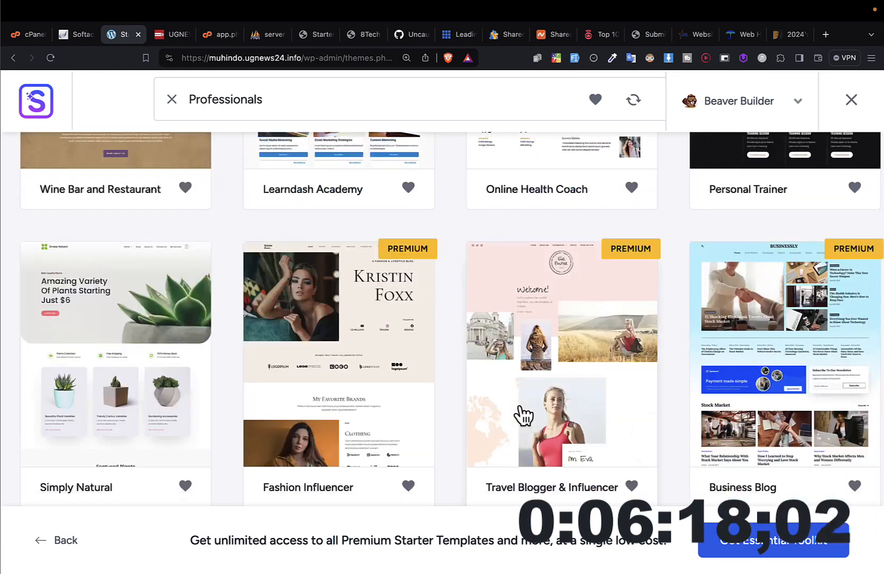
pyautogui.scroll(16, 523, 414)
pyautogui.scroll(-5, 524, 415)
pyautogui.scroll(3, 523, 414)
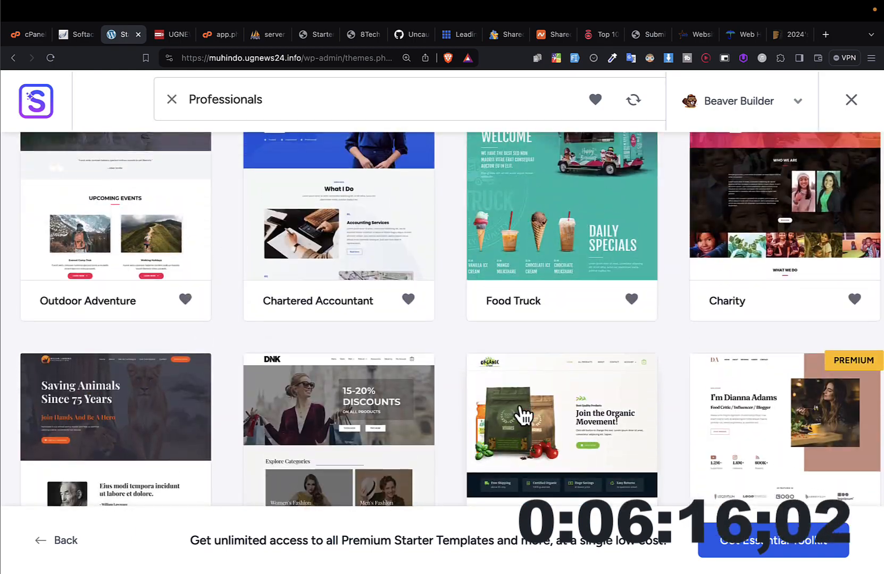
pyautogui.scroll(-10, 856, 477)
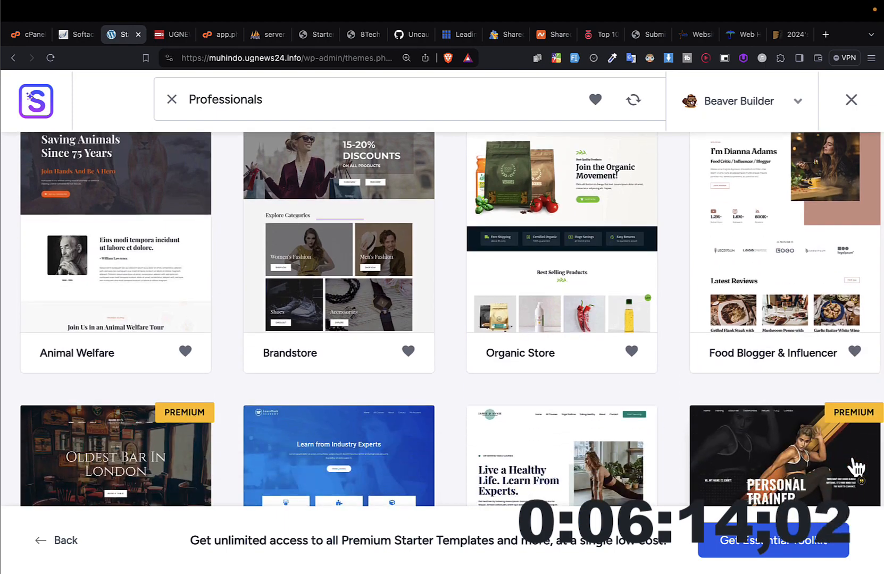
pyautogui.scroll(-13, 856, 468)
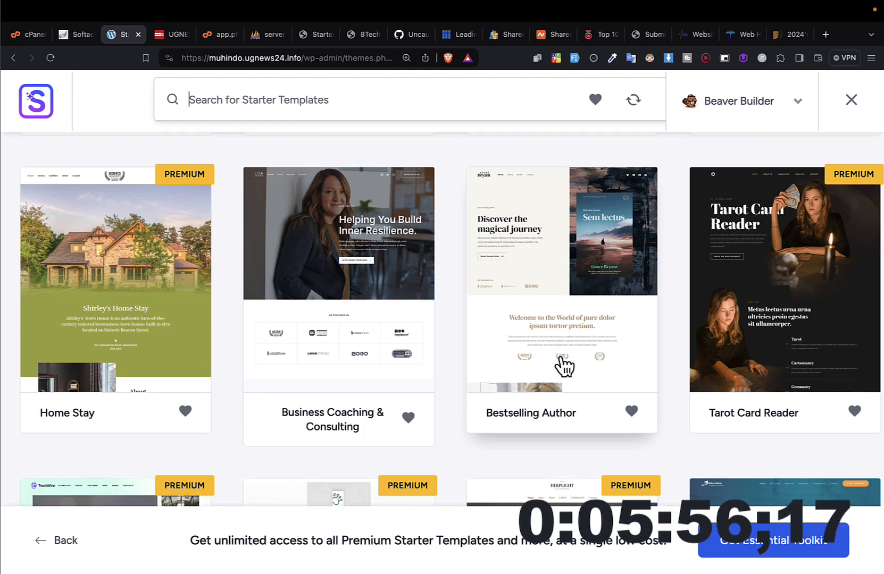
# Step: Browse the unfiltered Beaver Builder templates around Home Stay and Bestselling Author, and return to the first designs such as Chartered Accountant
pyautogui.scroll(-1, 564, 367)
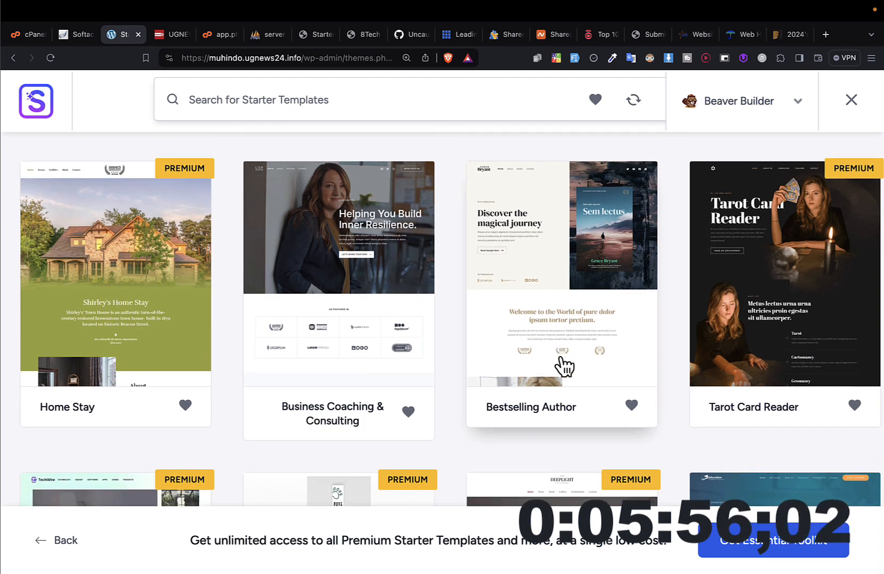
pyautogui.scroll(-3, 565, 367)
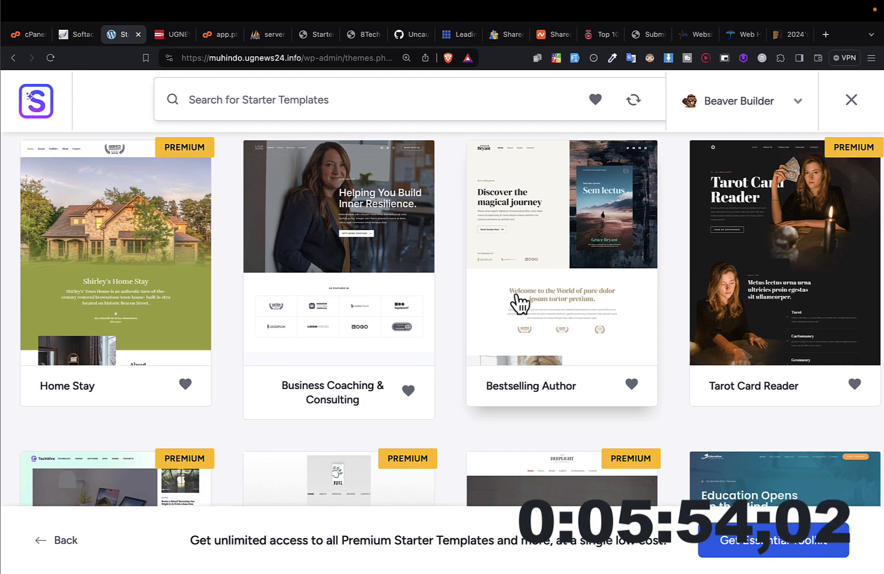
pyautogui.scroll(-3, 518, 304)
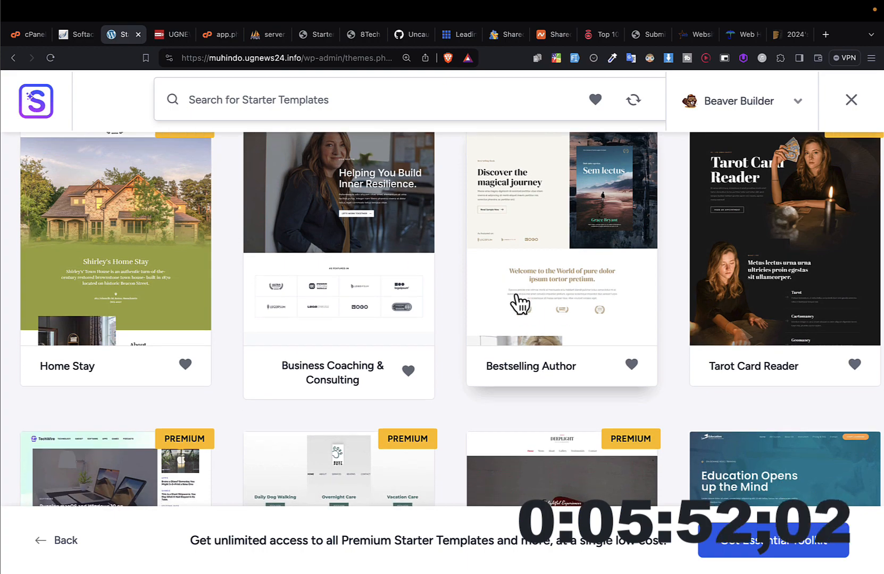
pyautogui.scroll(-3, 518, 303)
pyautogui.scroll(15, 521, 287)
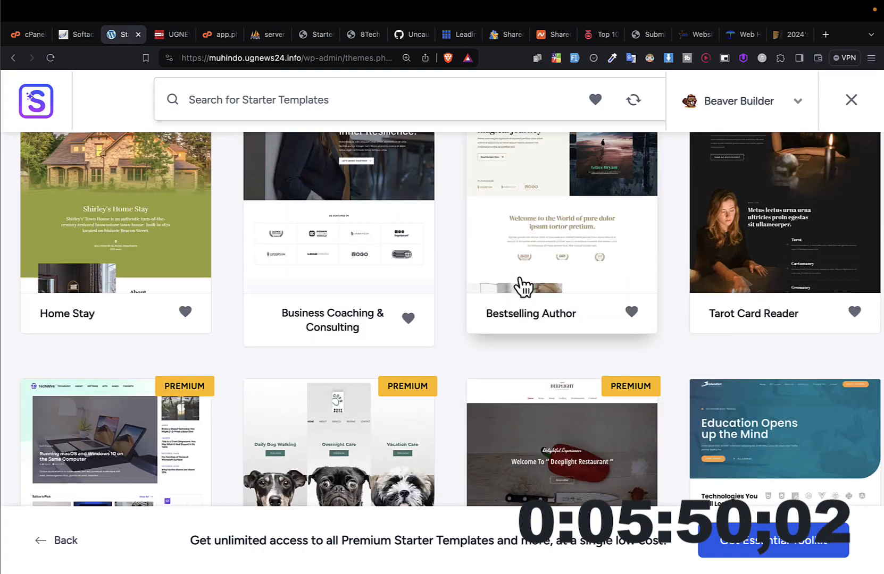
pyautogui.scroll(2, 535, 244)
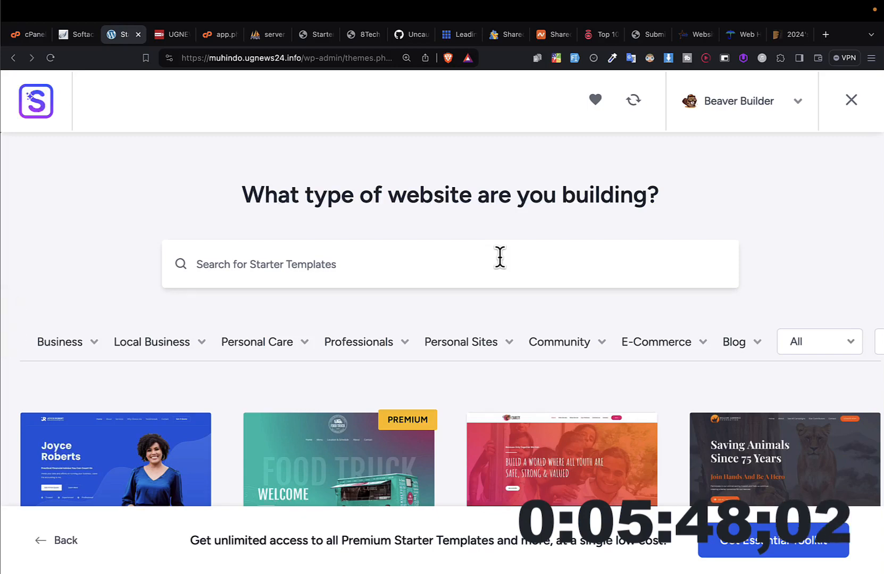
pyautogui.scroll(-6, 446, 317)
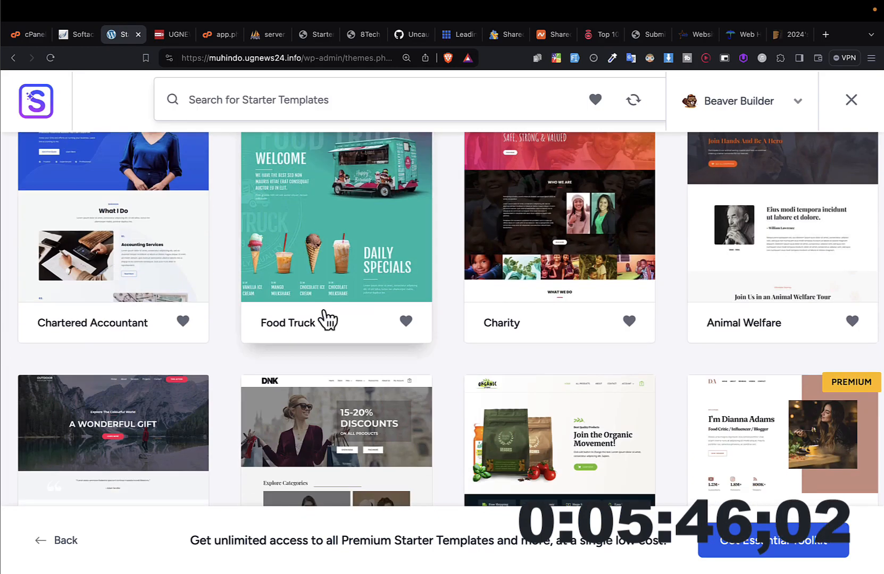
pyautogui.scroll(2, 138, 278)
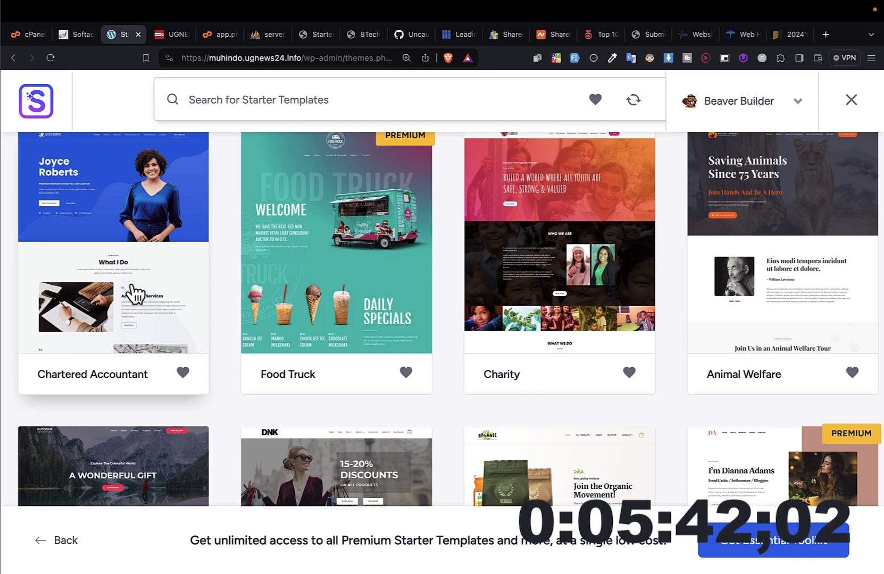
pyautogui.scroll(1, 135, 294)
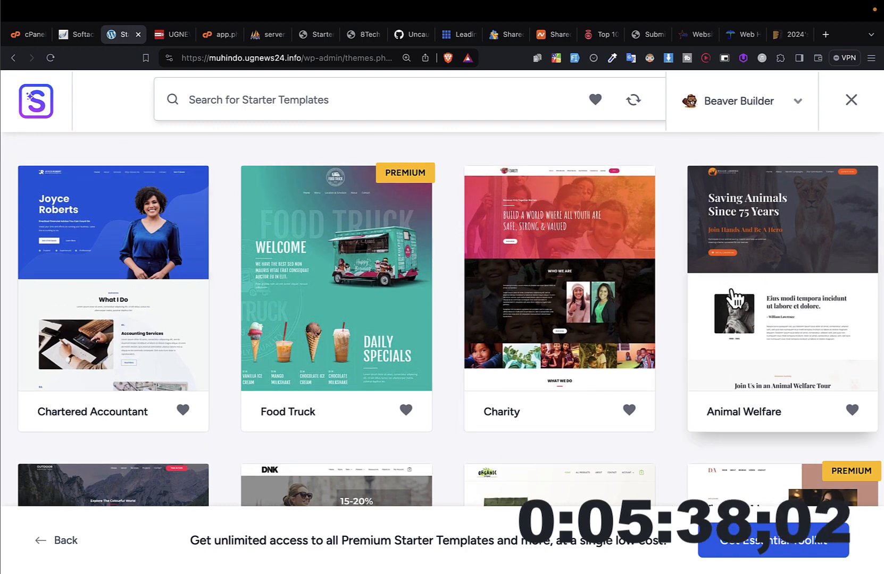
# Step: Select the Chartered Accountant starter template and review its preview through the services and benefits sections
pyautogui.click(187, 269)
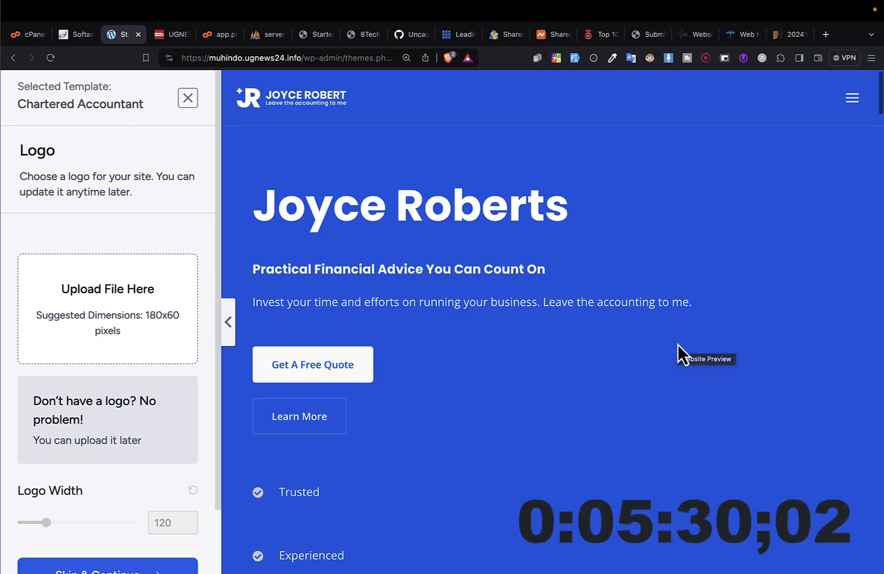
pyautogui.scroll(-15, 678, 344)
pyautogui.scroll(-20, 678, 345)
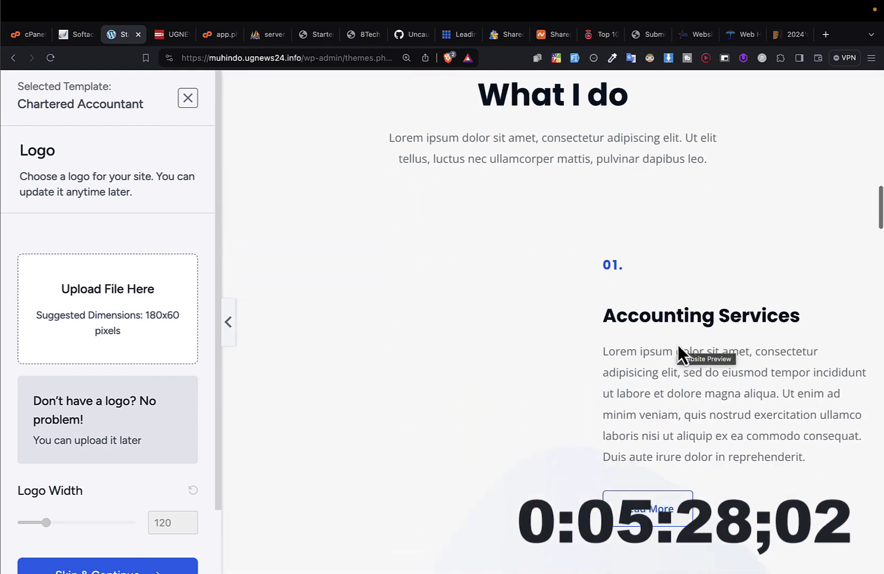
pyautogui.scroll(-20, 677, 345)
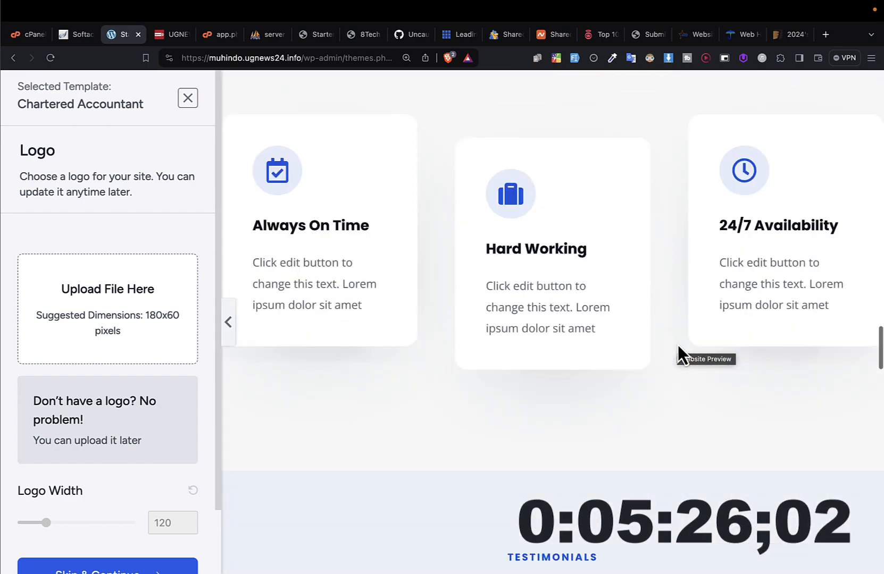
pyautogui.scroll(15, 678, 345)
pyautogui.scroll(10, 678, 344)
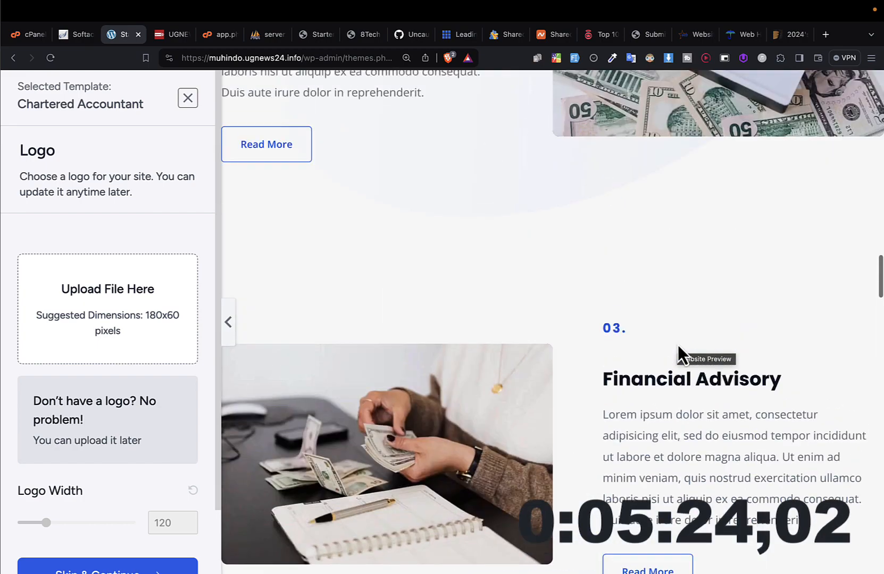
pyautogui.scroll(3, 677, 344)
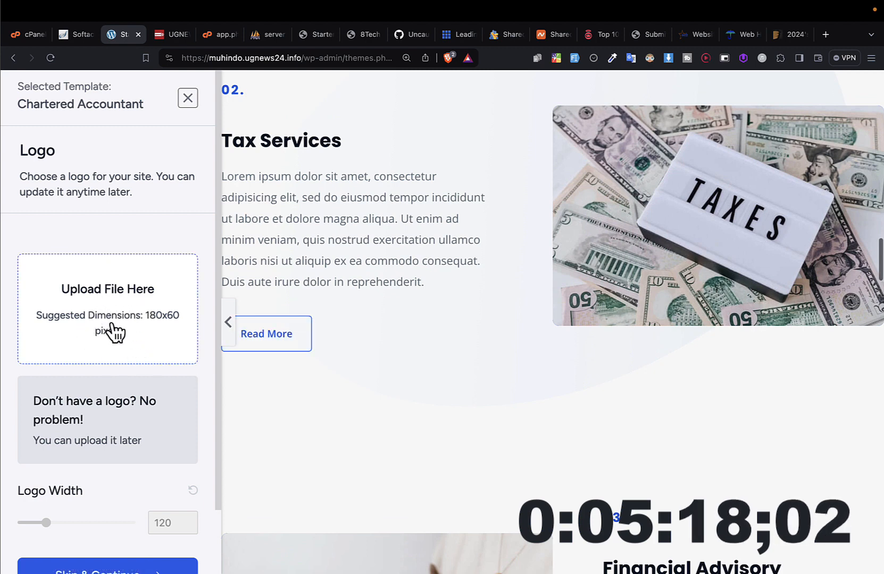
# Step: Skip the logo upload and continue with the template's default Poppins / Open Sans fonts
pyautogui.scroll(-3, 88, 334)
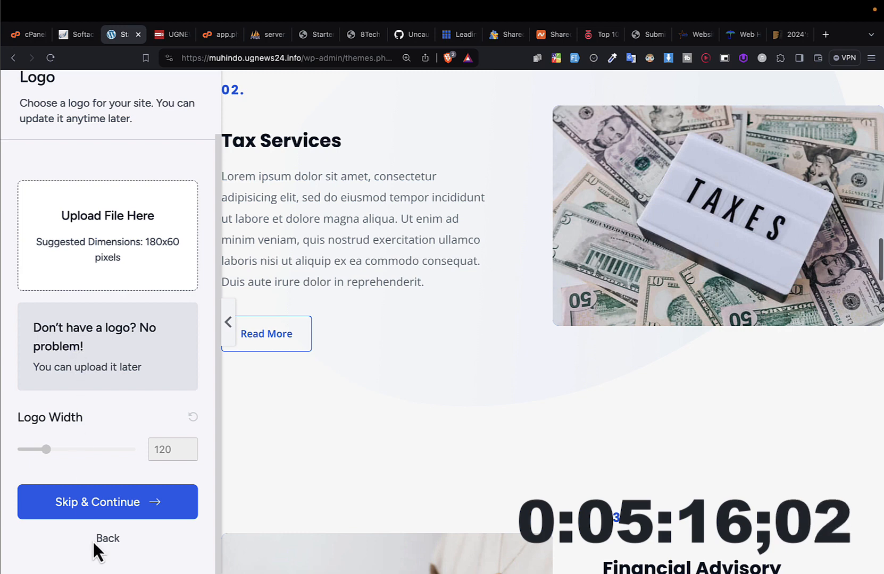
pyautogui.click(97, 510)
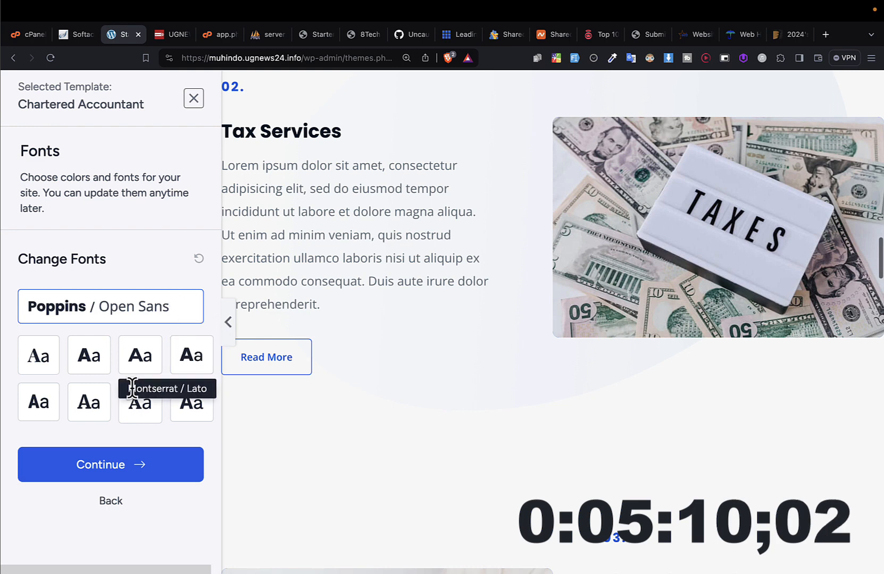
pyautogui.click(108, 467)
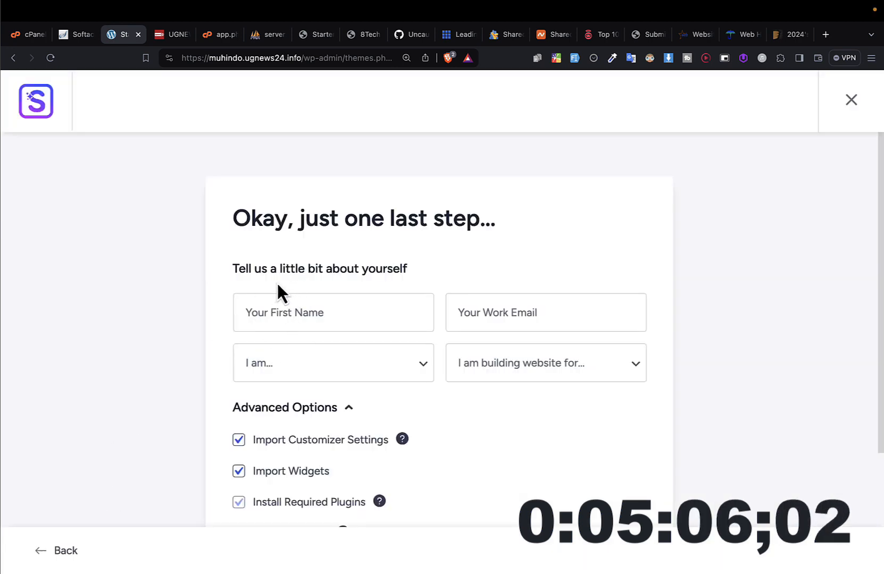
# Step: Leave the personal details blank, keep all advanced import options checked, and submit the form to build the website
pyautogui.scroll(-2, 353, 314)
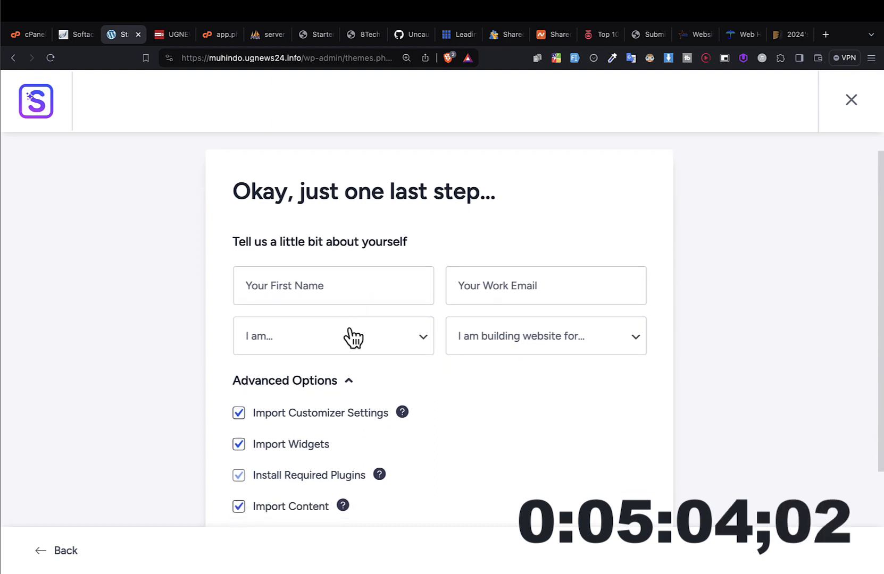
pyautogui.scroll(-3, 351, 295)
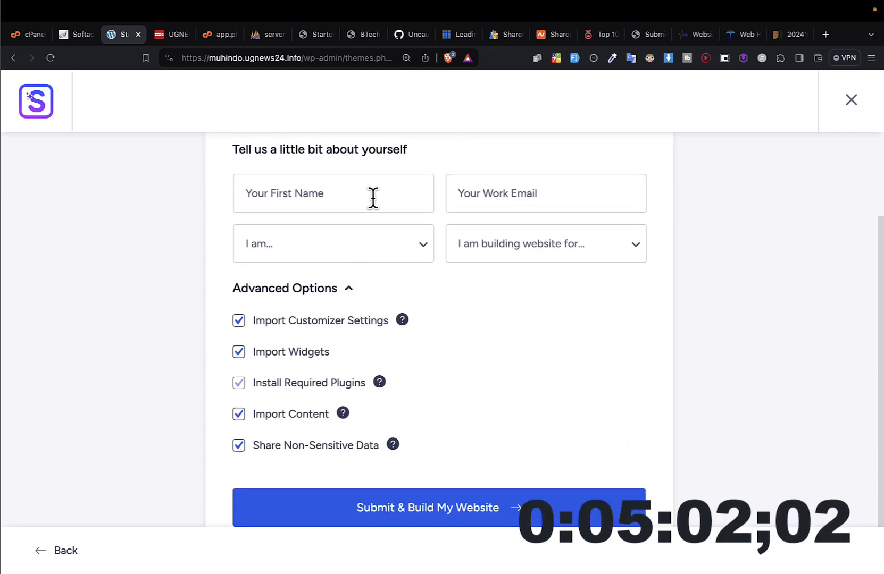
pyautogui.scroll(-3, 440, 329)
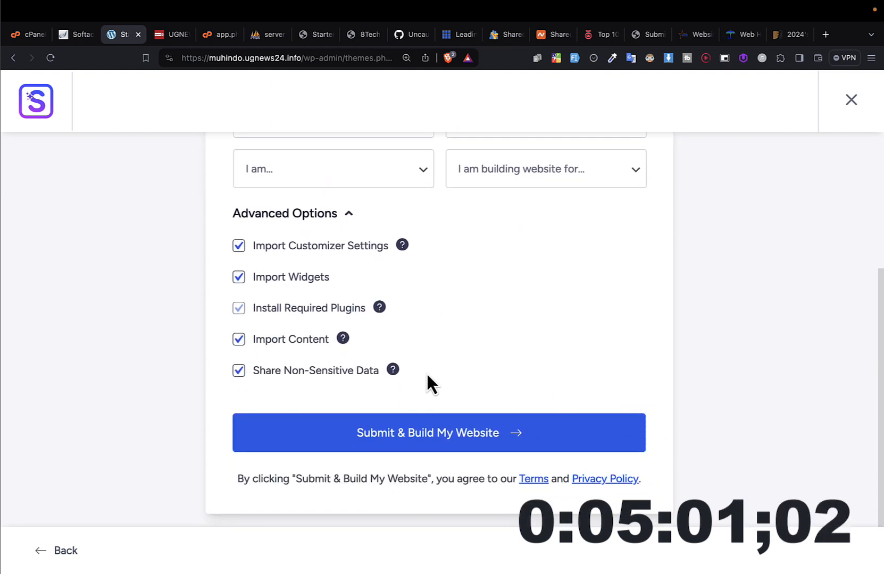
pyautogui.click(390, 432)
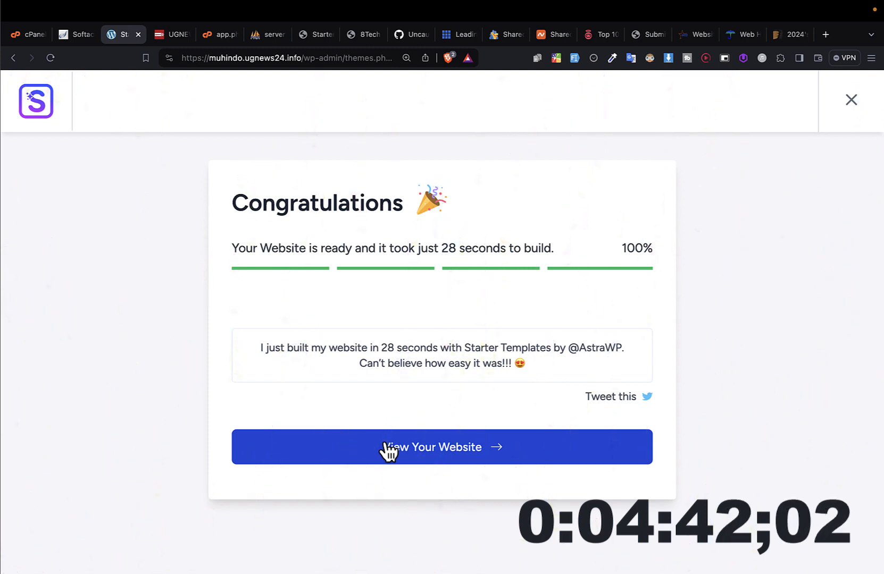
# Step: View the newly built website and reset the page zoom to 100%
pyautogui.click(389, 449)
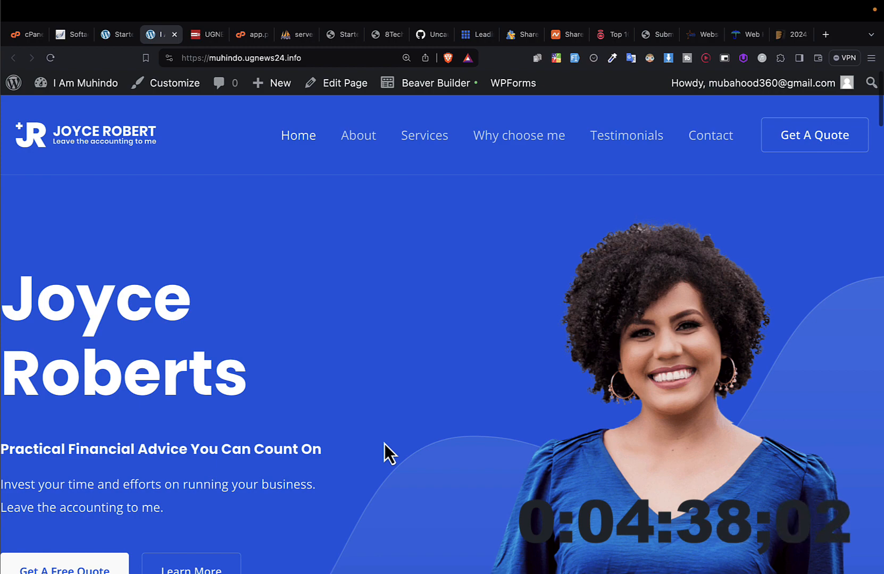
pyautogui.scroll(-5, 385, 443)
pyautogui.scroll(5, 384, 443)
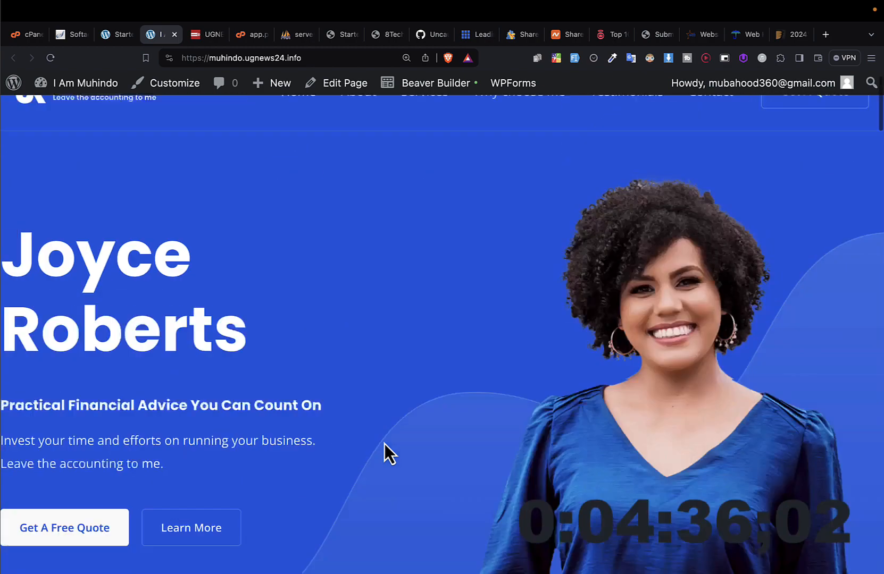
pyautogui.press('super+minus')
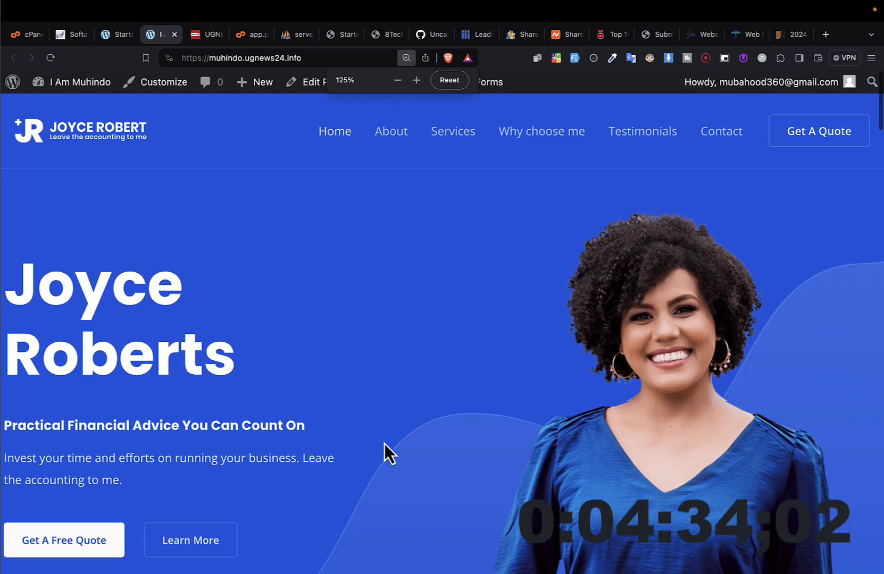
pyautogui.click(449, 80)
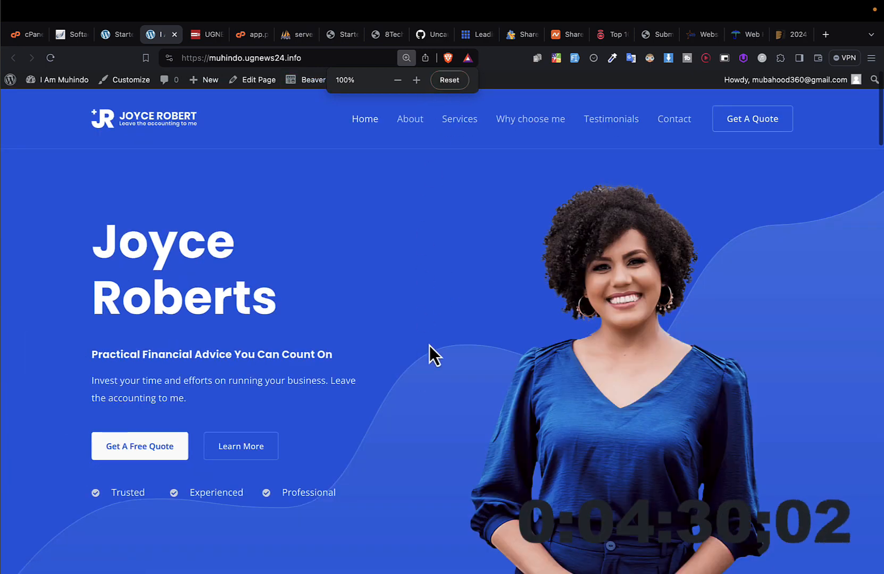
# Step: Copy the website's address and open it in a new private browser window to see it as a visitor
pyautogui.click(305, 57)
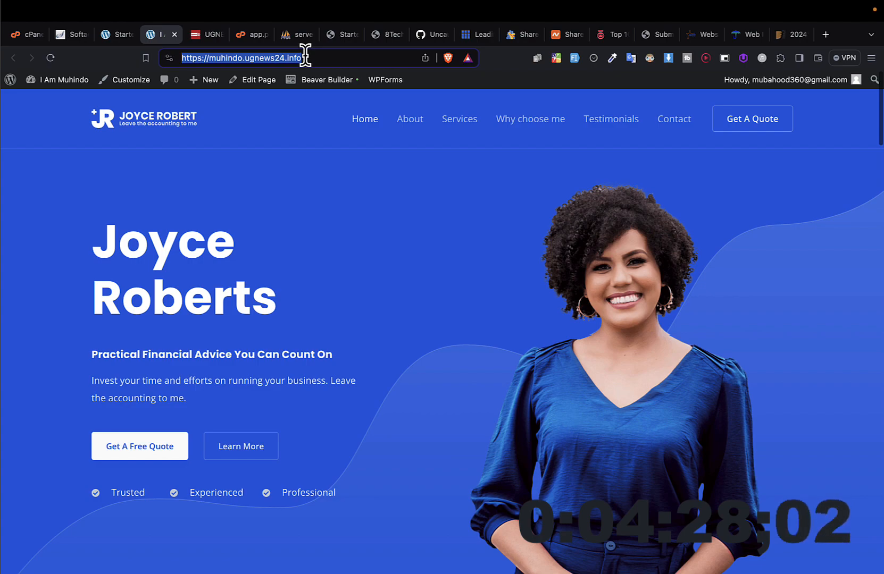
pyautogui.press('super+c')
pyautogui.press('super+shift+n')
pyautogui.press('super+v')
pyautogui.press('Return')
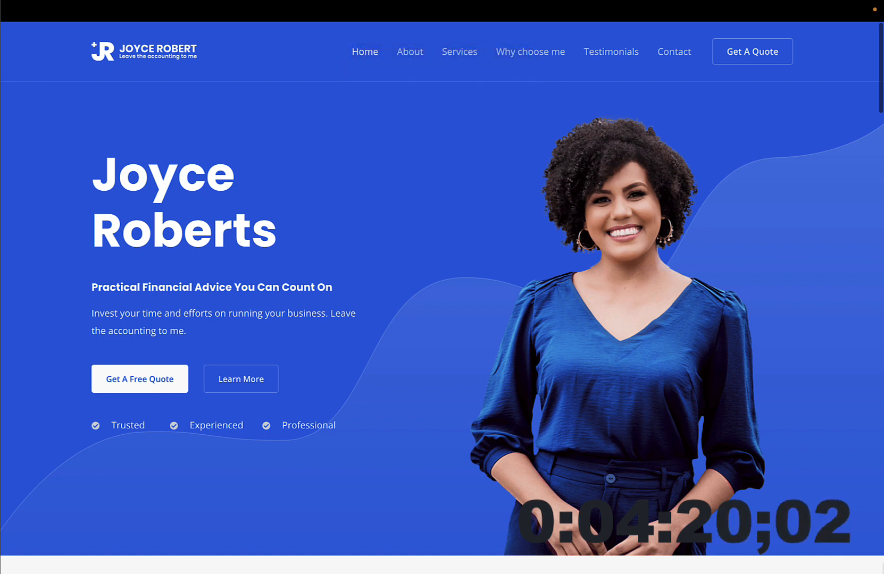
# Step: Review the live homepage from the hero section through services, reasons and testimonials down to the footer
pyautogui.scroll(-6, 880, 560)
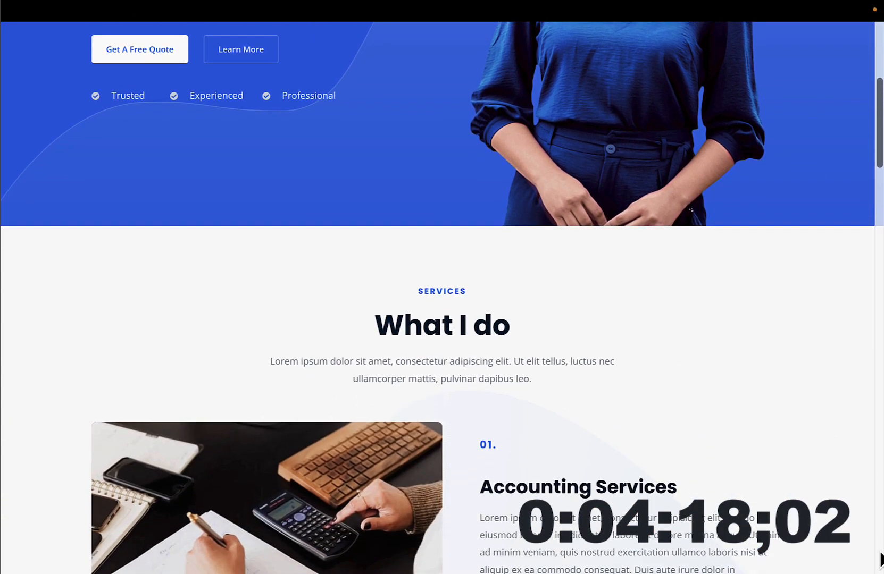
pyautogui.scroll(-8, 880, 559)
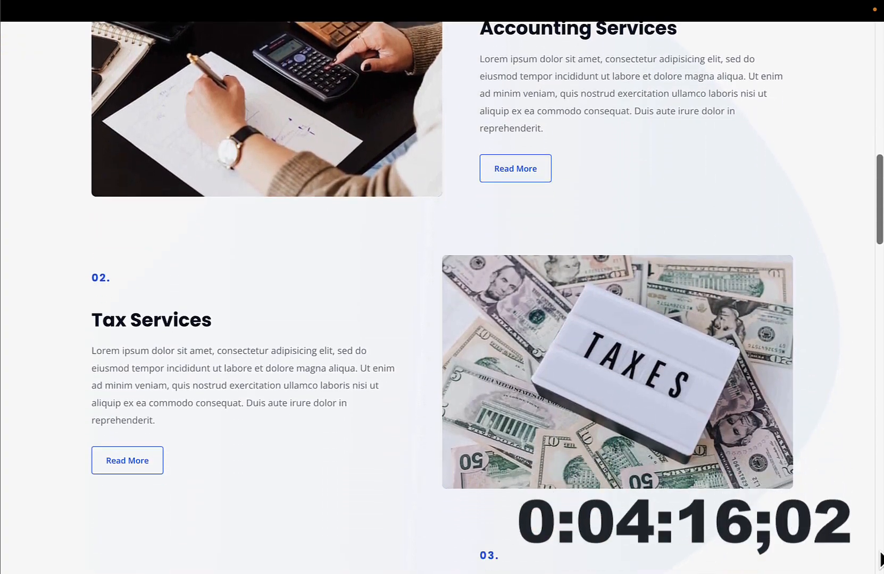
pyautogui.scroll(-9, 880, 559)
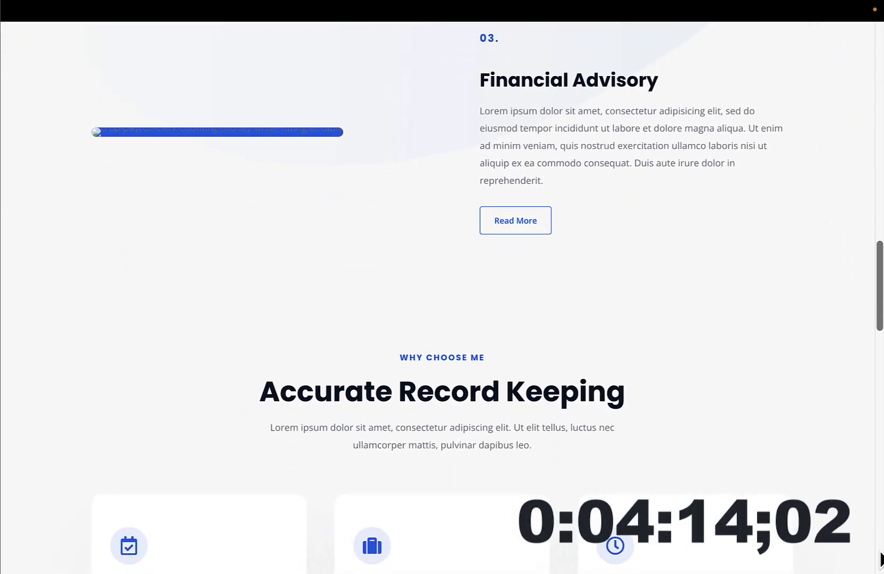
pyautogui.scroll(-17, 881, 559)
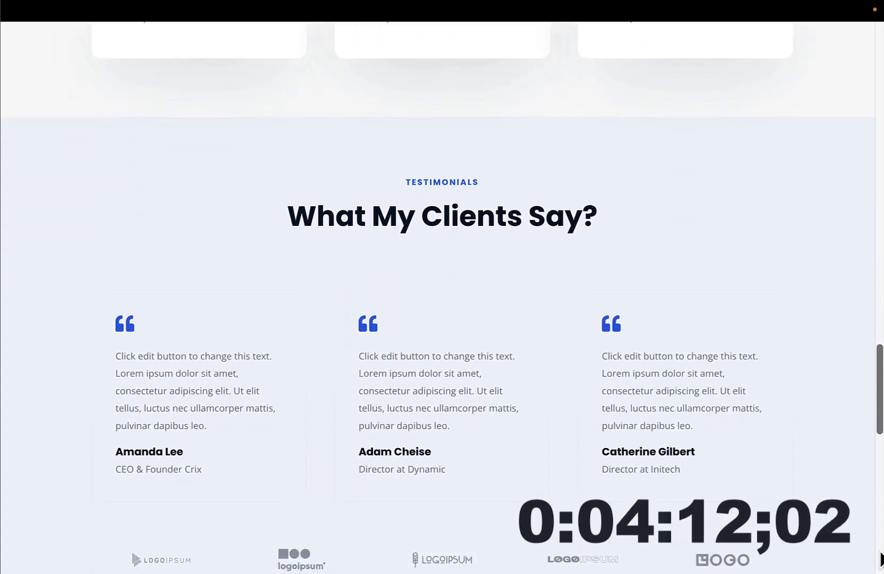
pyautogui.scroll(-11, 880, 559)
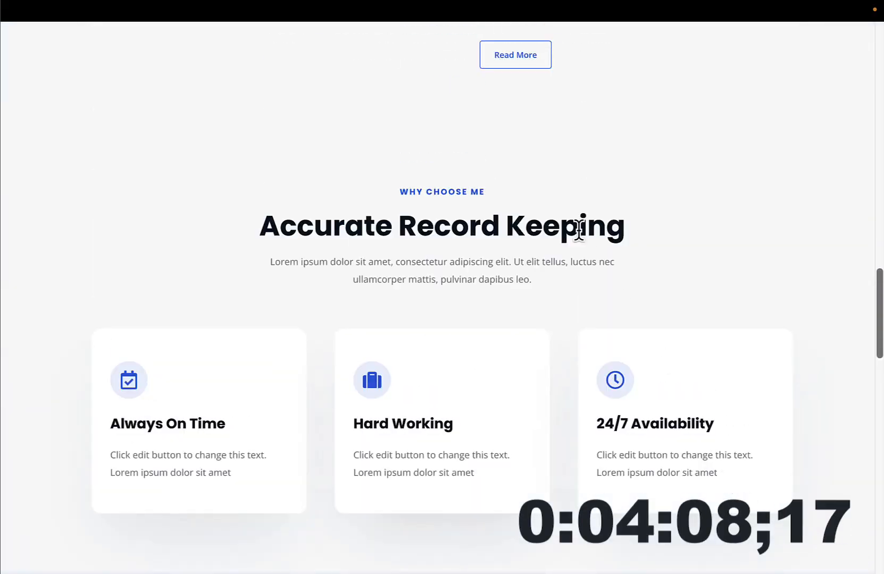
# Step: Inspect the homepage in the developer tools' Samsung Galaxy A51/71 mobile preview and go up to the mobile header
pyautogui.rightClick(579, 233)
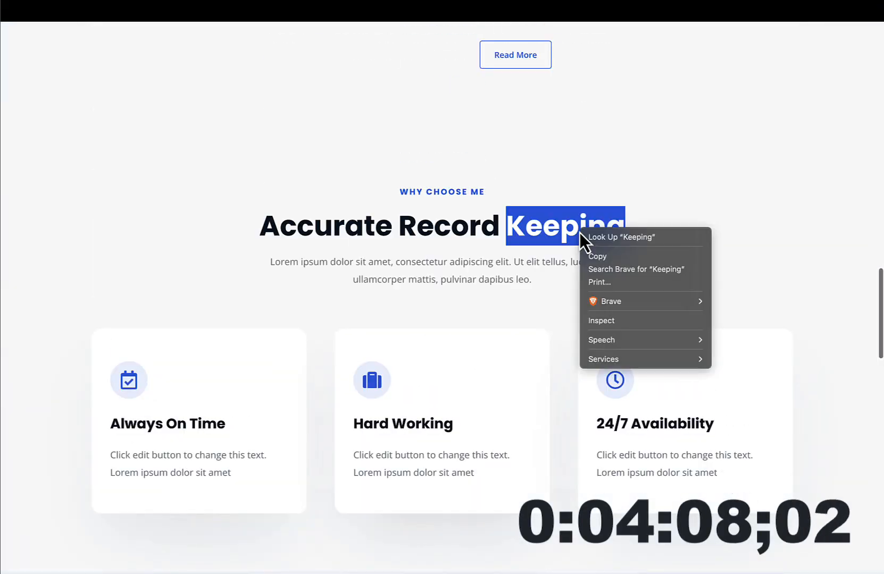
pyautogui.click(612, 321)
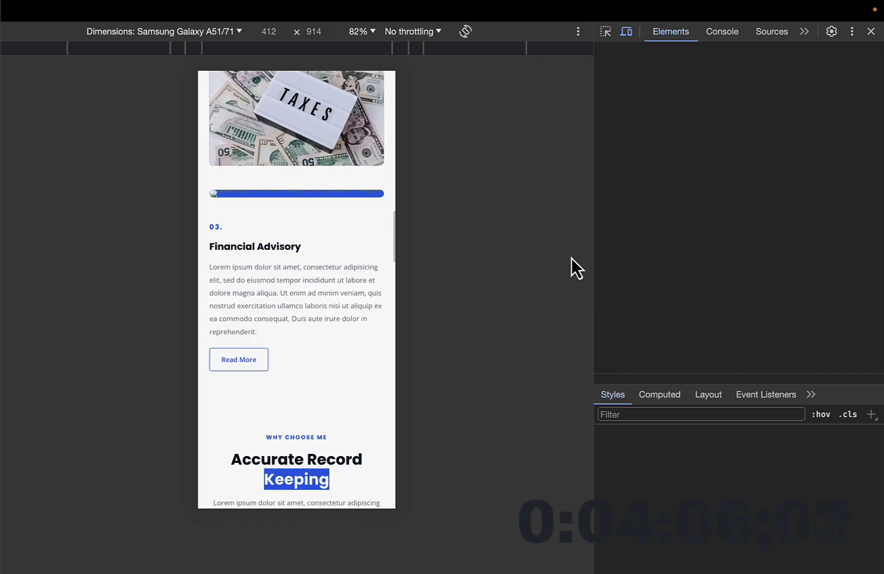
pyautogui.moveTo(318, 275); pyautogui.dragTo(325, 505)
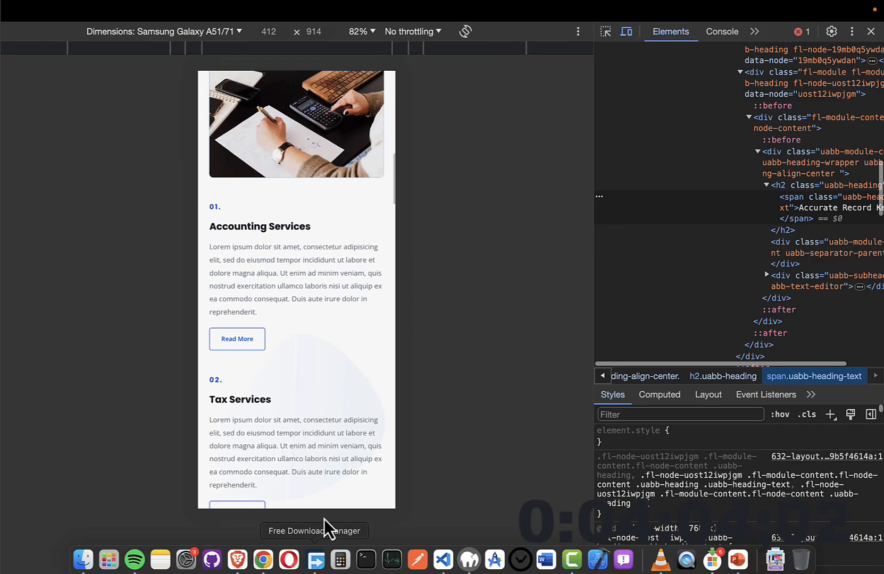
pyautogui.moveTo(320, 319); pyautogui.dragTo(319, 484)
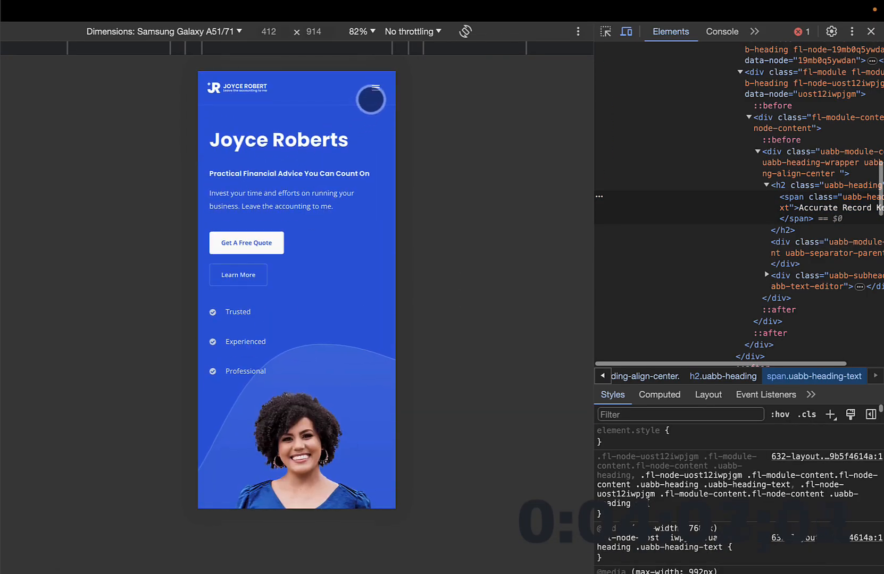
# Step: Try the hamburger menu in the mobile preview, review the mobile services sections, and close the developer tools
pyautogui.click(370, 100)
pyautogui.click(376, 85)
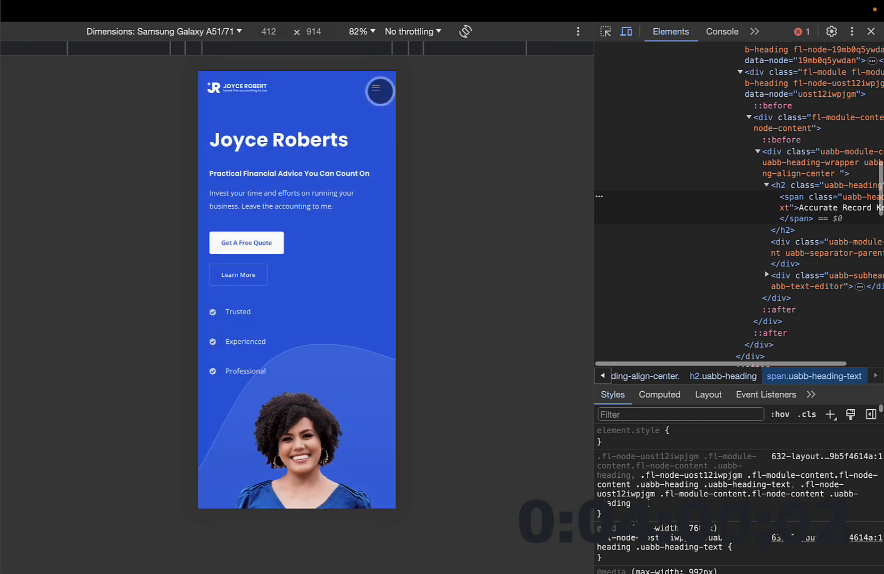
pyautogui.click(376, 89)
pyautogui.click(378, 90)
pyautogui.scroll(-10, 321, 292)
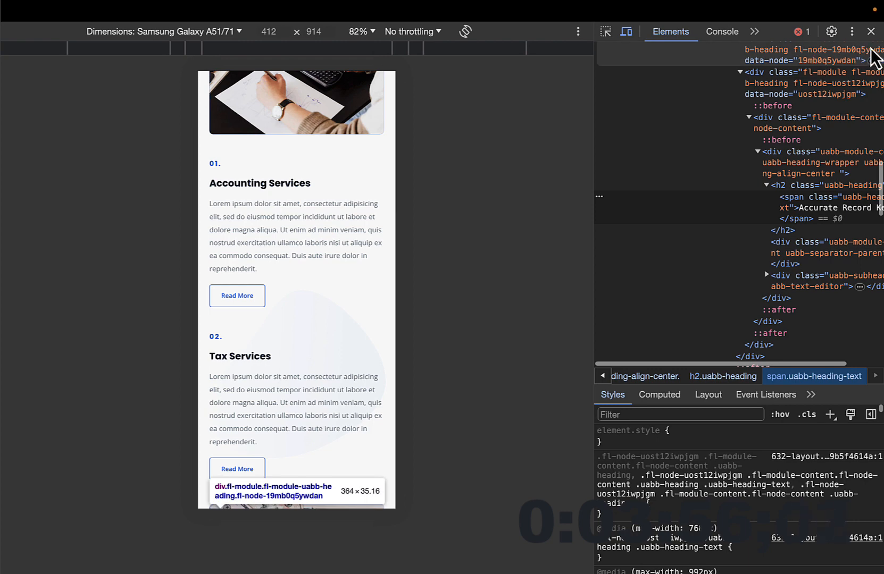
pyautogui.scroll(13, 876, 56)
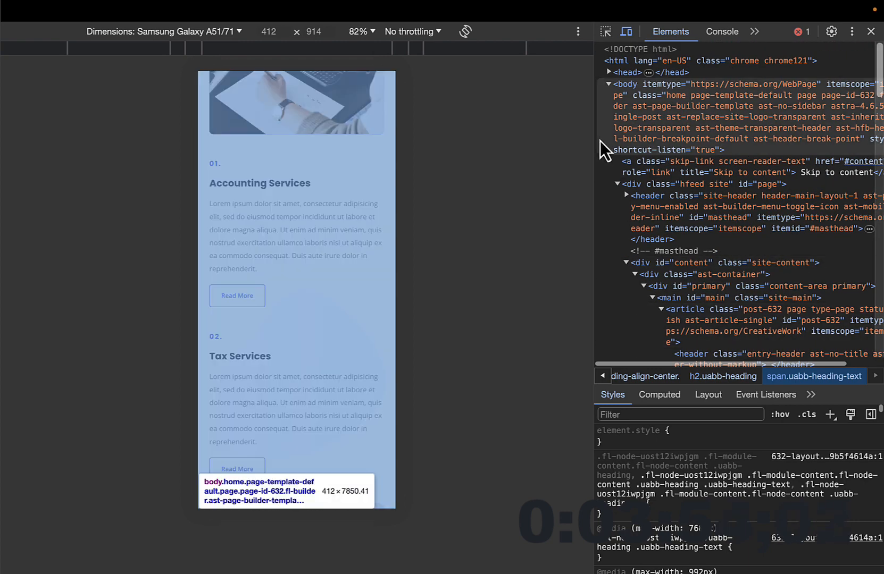
pyautogui.click(874, 34)
pyautogui.scroll(10, 462, 226)
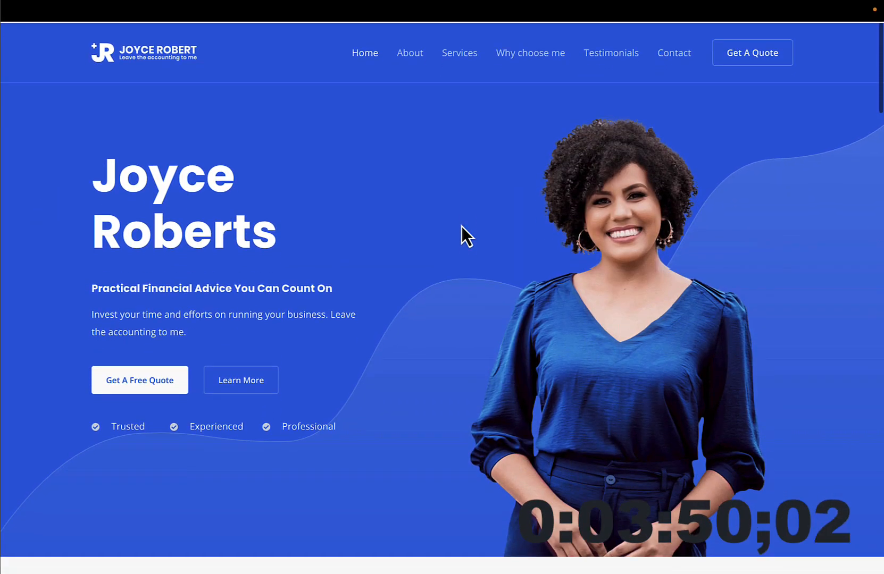
# Step: Visit the site's About and Services pages and look through their content
pyautogui.click(407, 51)
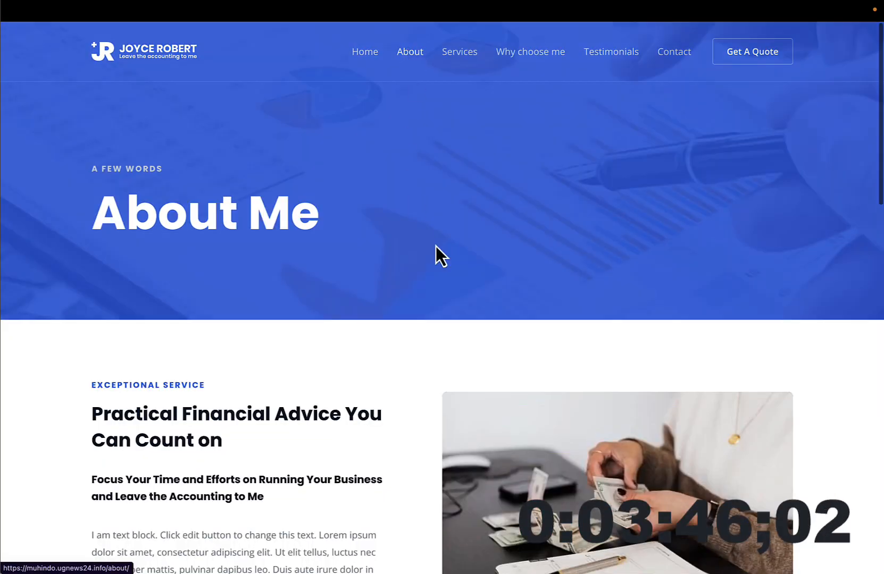
pyautogui.scroll(-7, 461, 287)
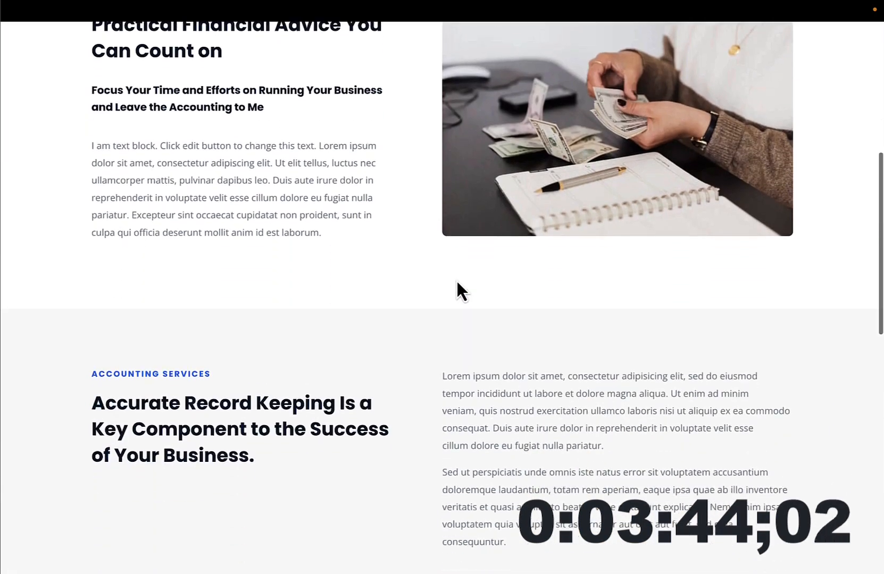
pyautogui.scroll(7, 458, 282)
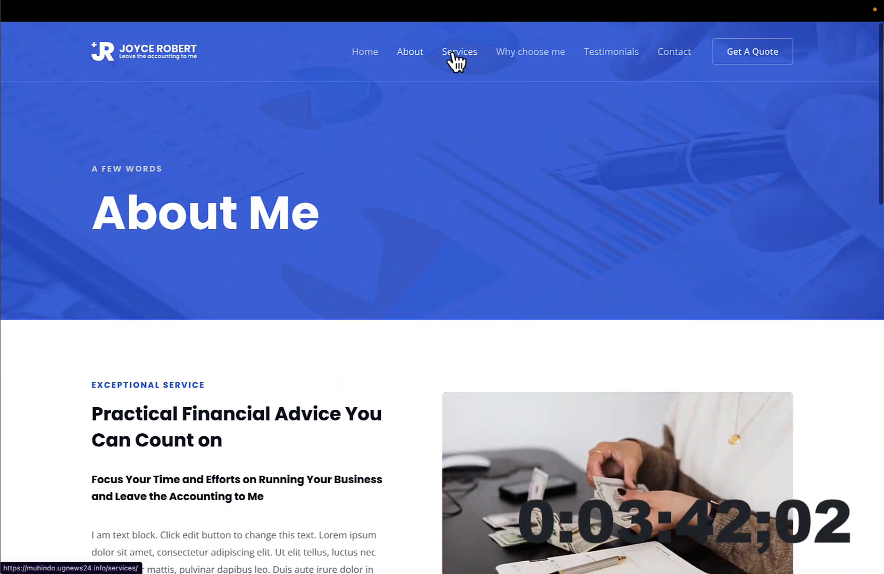
pyautogui.click(452, 54)
pyautogui.scroll(-10, 451, 56)
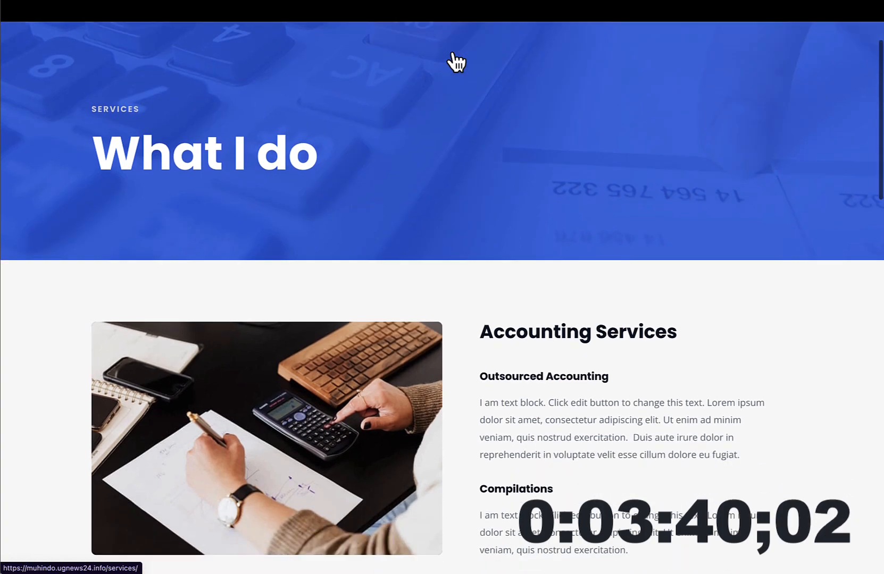
pyautogui.scroll(10, 456, 50)
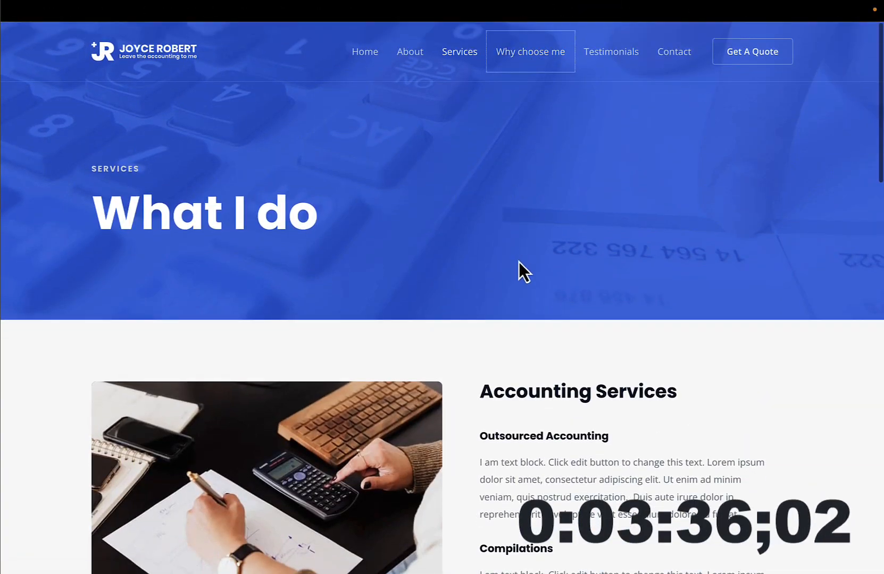
# Step: View the Why choose me page from its feature cards down to the footer and return to its header
pyautogui.scroll(-3, 519, 262)
pyautogui.scroll(-5, 429, 410)
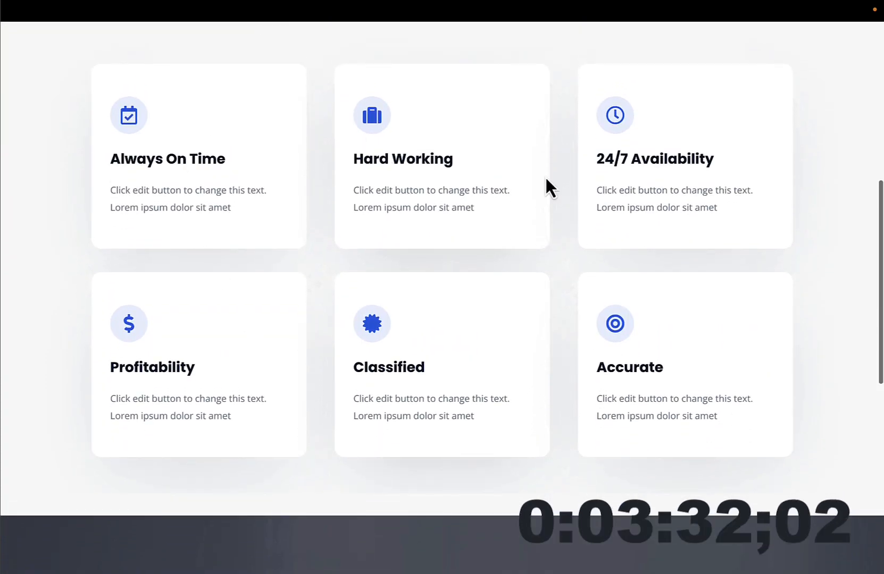
pyautogui.scroll(-9, 481, 335)
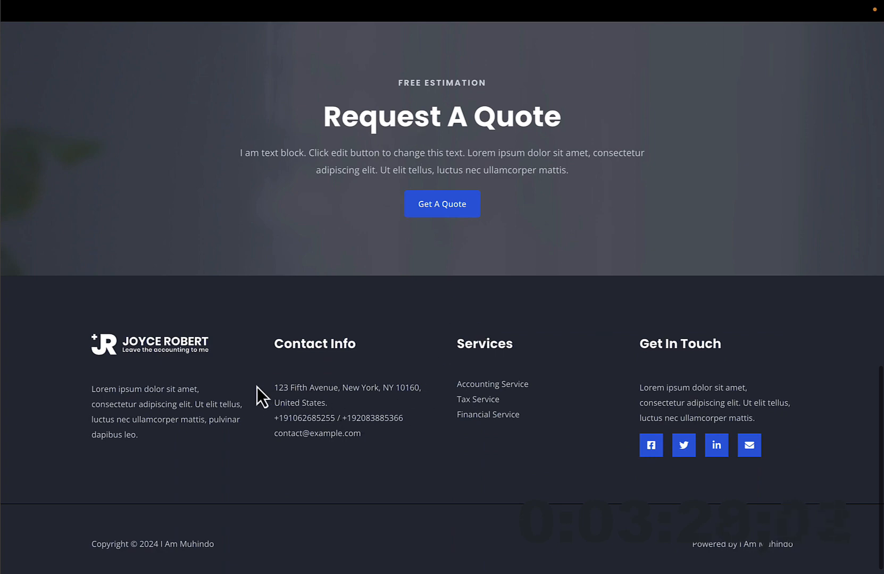
pyautogui.scroll(-1, 526, 432)
pyautogui.scroll(16, 526, 432)
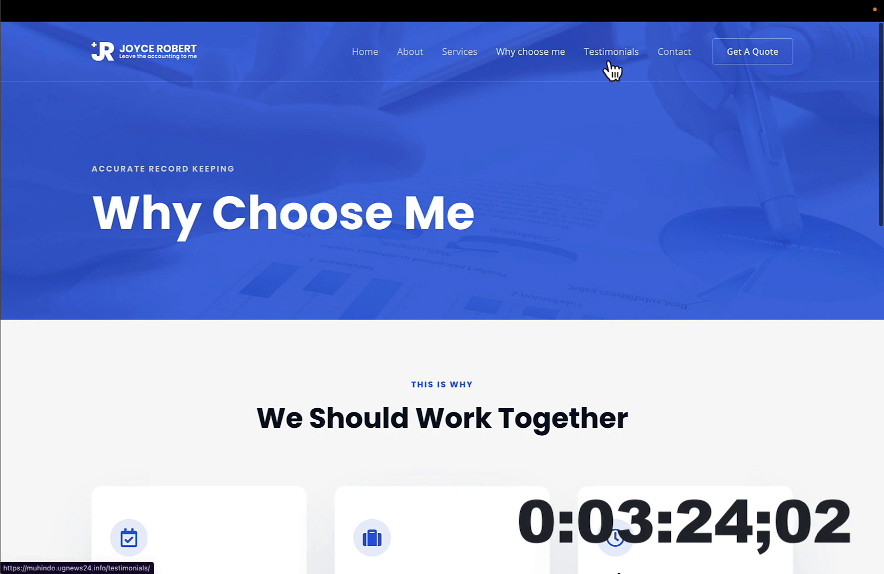
# Step: Open the Testimonials page and look through the client quotes
pyautogui.click(609, 62)
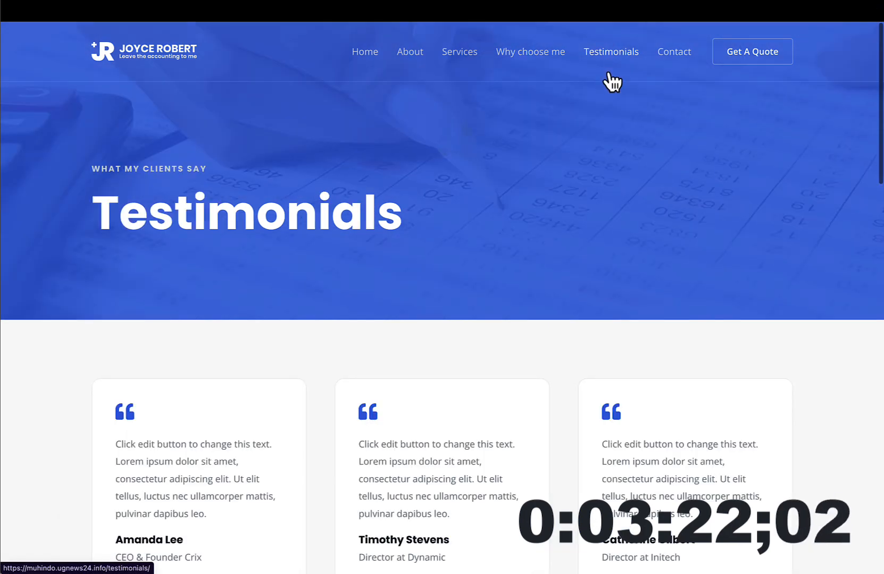
pyautogui.scroll(-5, 586, 267)
pyautogui.scroll(5, 586, 265)
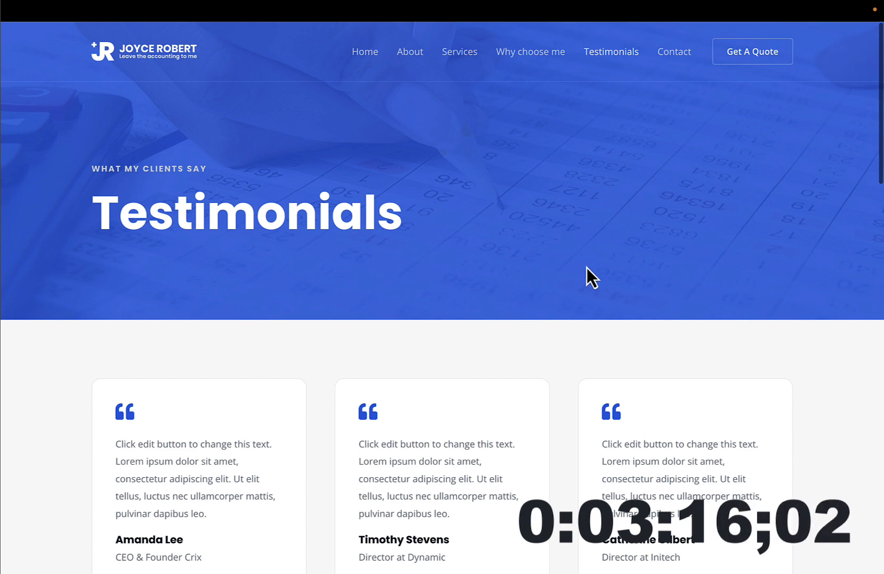
# Step: Show the browser's address bar again, highlight the site's base address, and return to the logged-in browser window
pyautogui.press('super+shift+f')
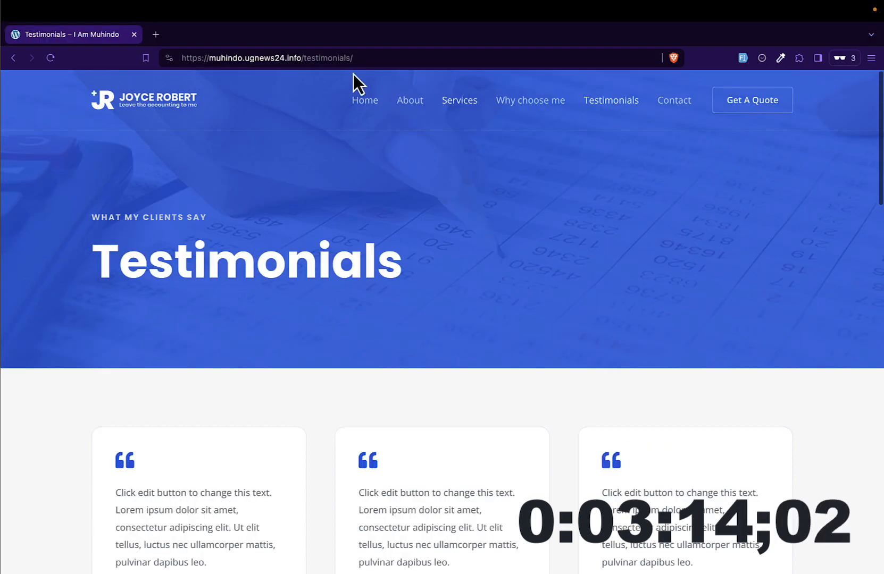
pyautogui.moveTo(301, 57); pyautogui.dragTo(150, 60)
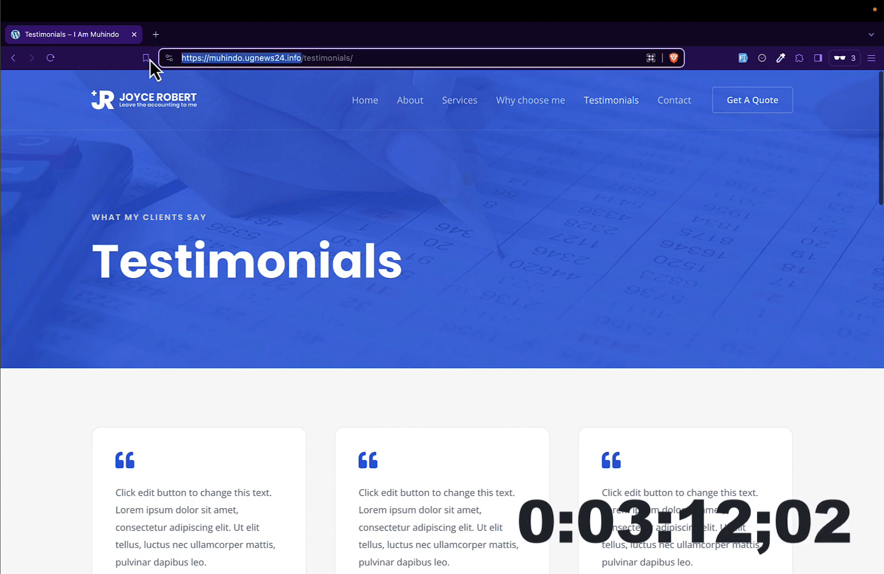
pyautogui.hotkey('ctrl', 'Left')
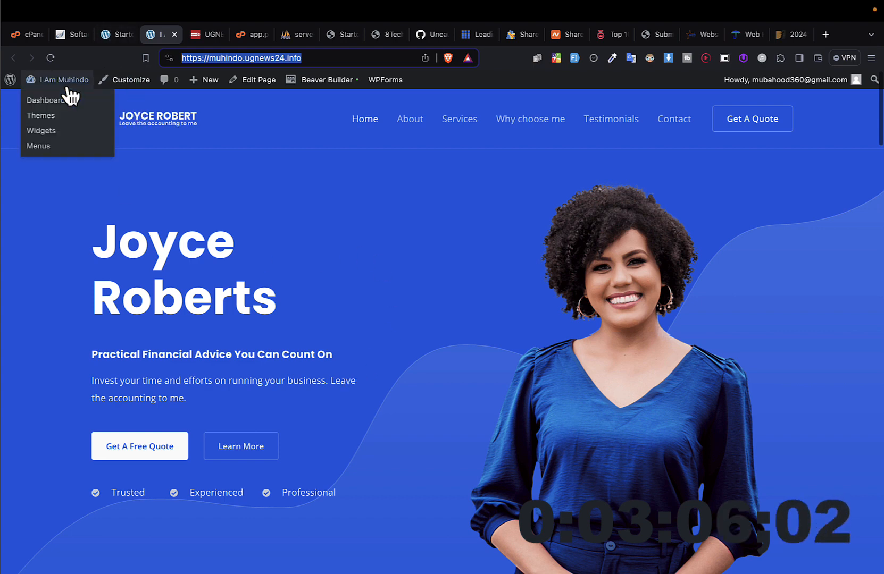
# Step: Open the site's WordPress admin dashboard and go to the Astra theme's dashboard
pyautogui.click(68, 88)
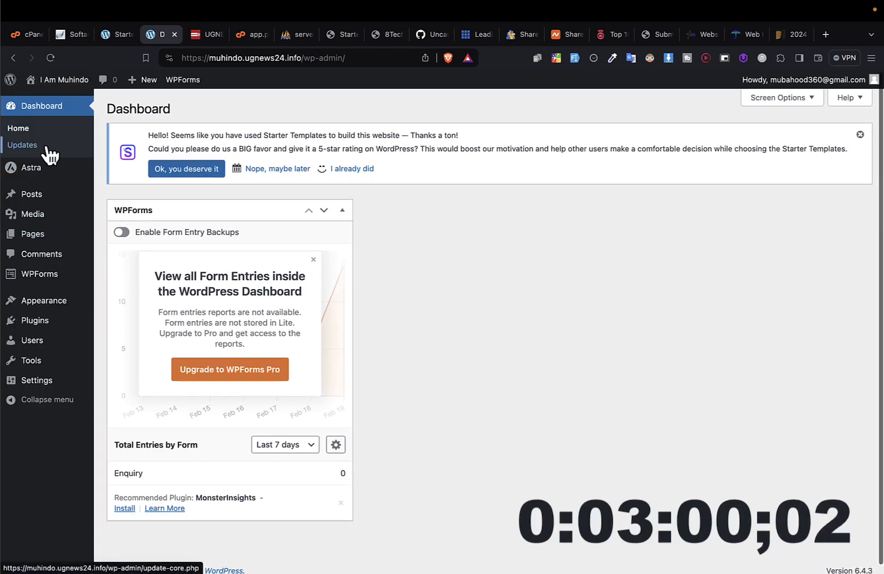
pyautogui.moveTo(60, 173)
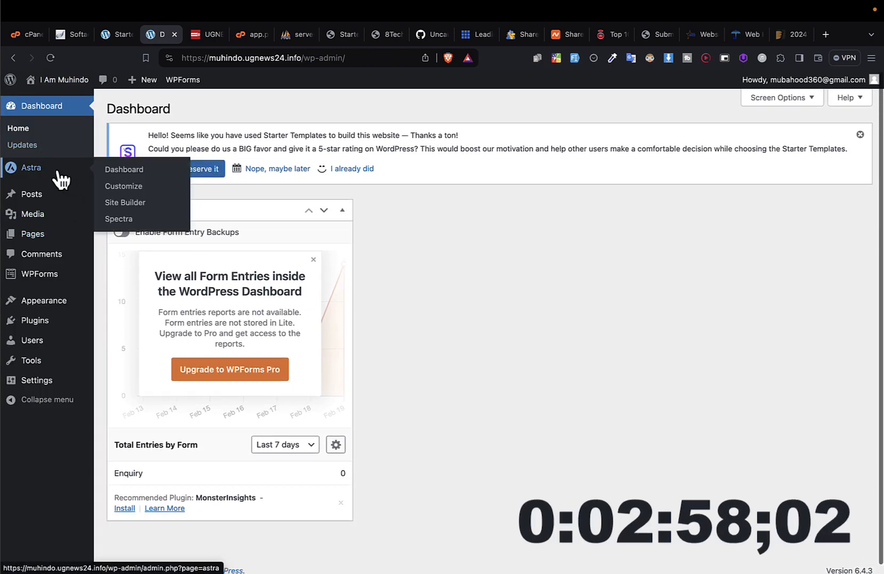
pyautogui.click(130, 171)
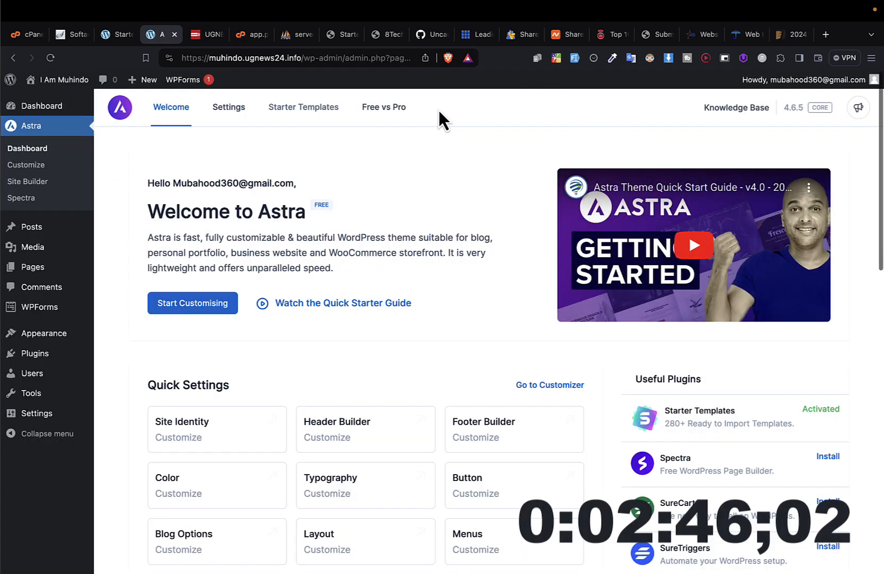
# Step: Open Astra's starter templates, choose to build with classic templates, and browse the Beaver Builder template library
pyautogui.click(316, 113)
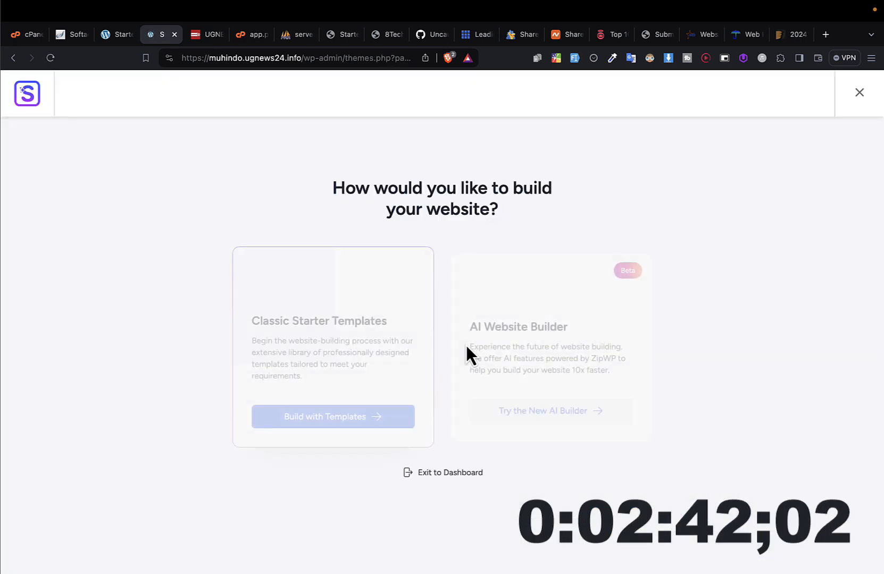
pyautogui.click(375, 411)
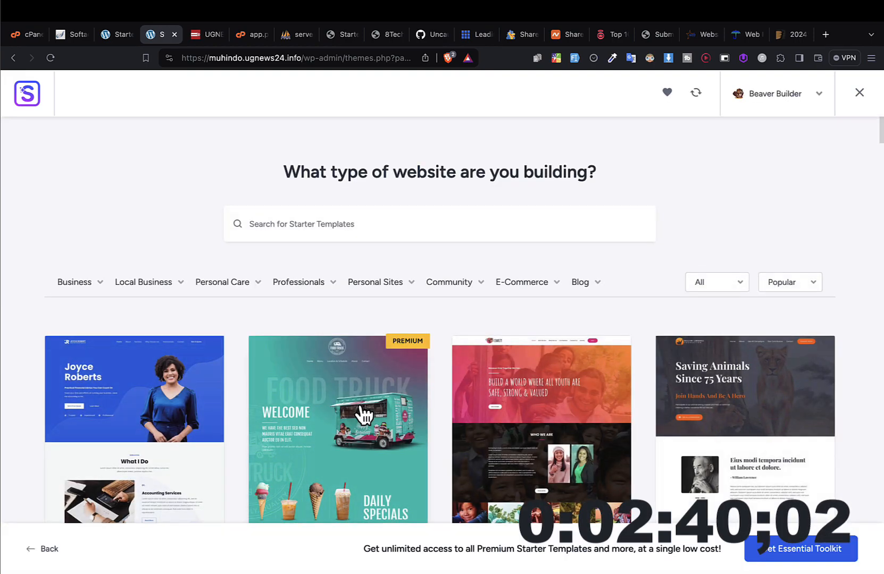
pyautogui.scroll(-2, 361, 409)
pyautogui.scroll(-7, 363, 414)
pyautogui.scroll(3, 364, 415)
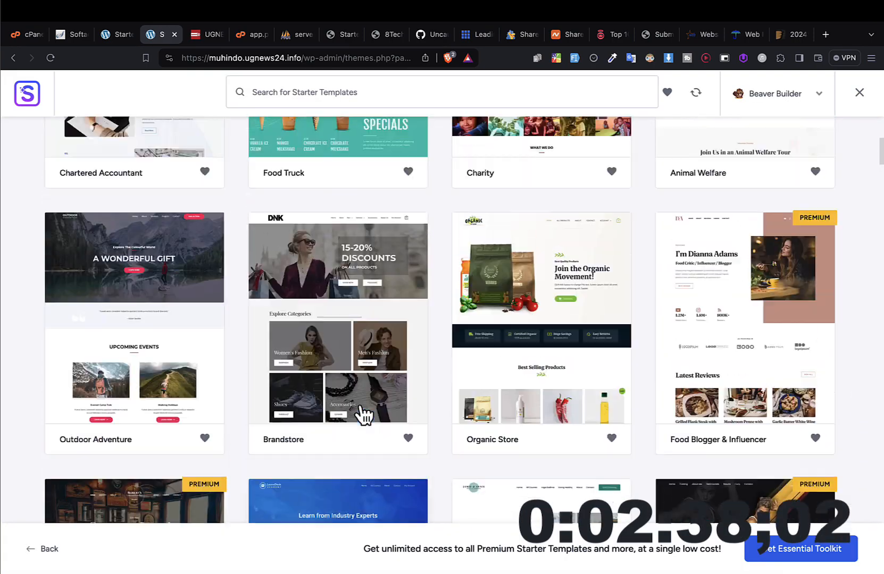
pyautogui.scroll(-6, 572, 384)
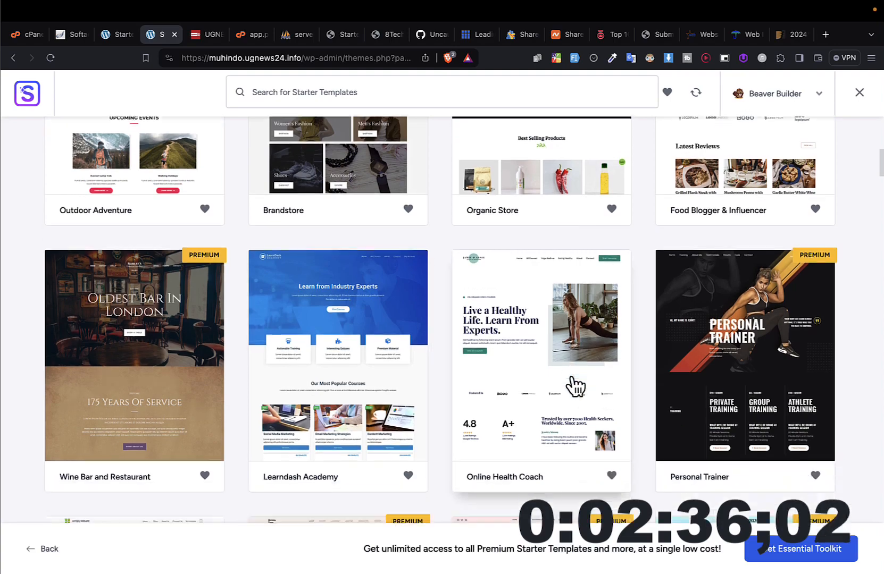
pyautogui.scroll(5, 574, 386)
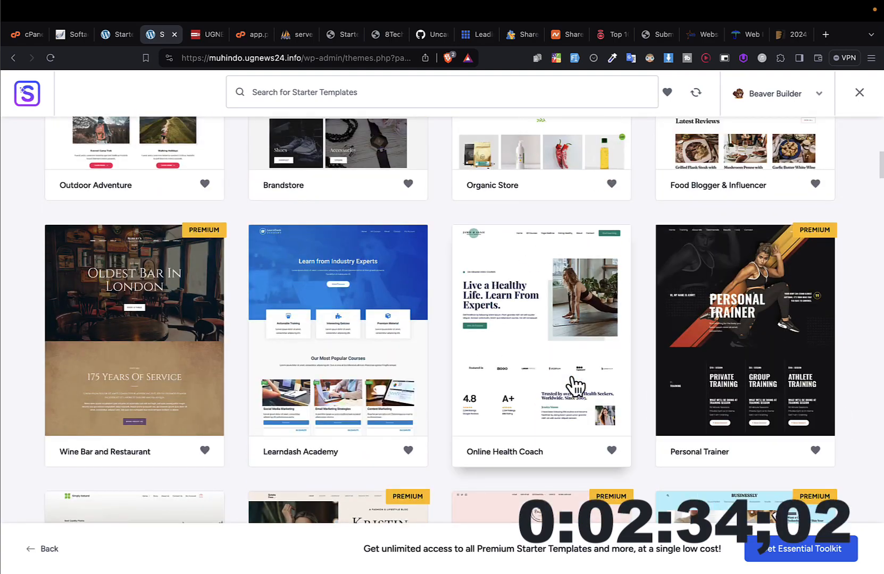
pyautogui.scroll(-12, 574, 387)
pyautogui.scroll(1, 575, 387)
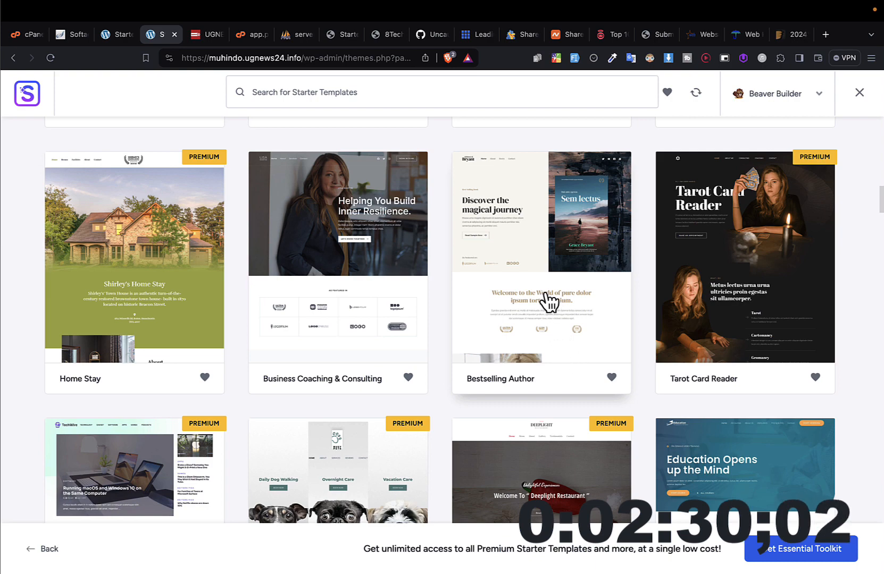
# Step: Select the Bestselling Author template, skip the logo, keep the default fonts, and build the website with all import options enabled
pyautogui.click(551, 306)
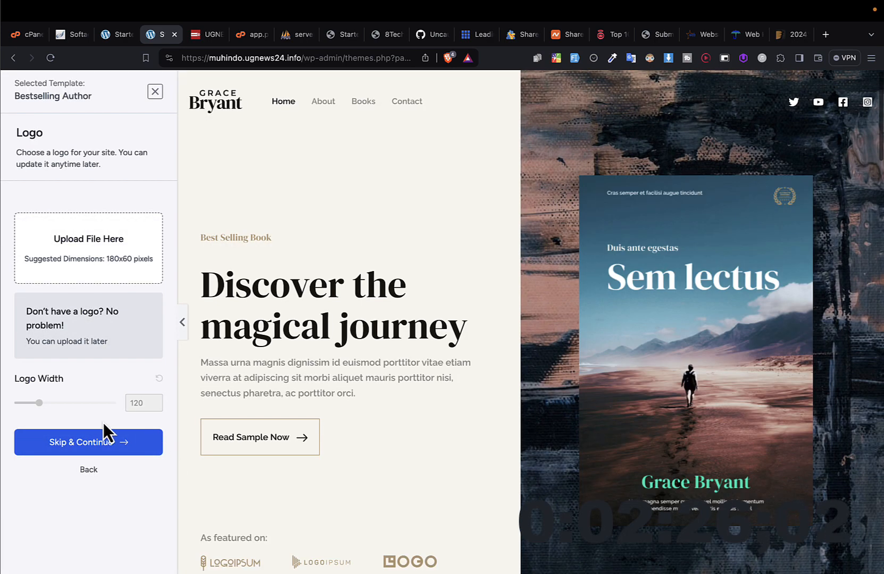
pyautogui.click(130, 443)
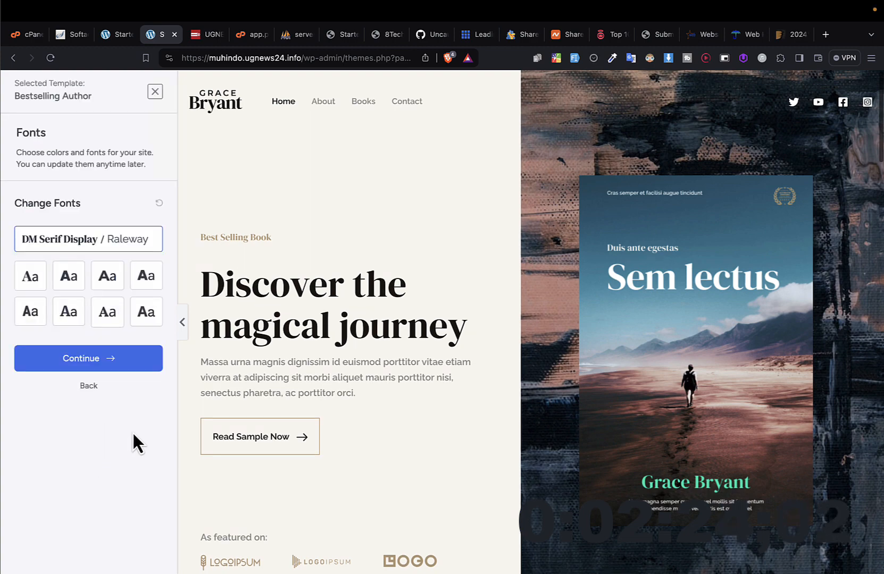
pyautogui.click(137, 366)
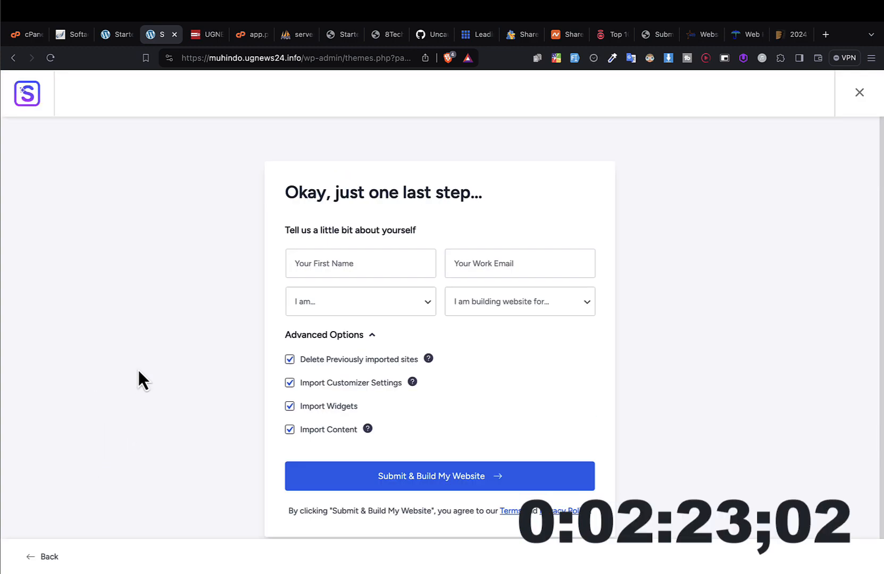
pyautogui.click(400, 476)
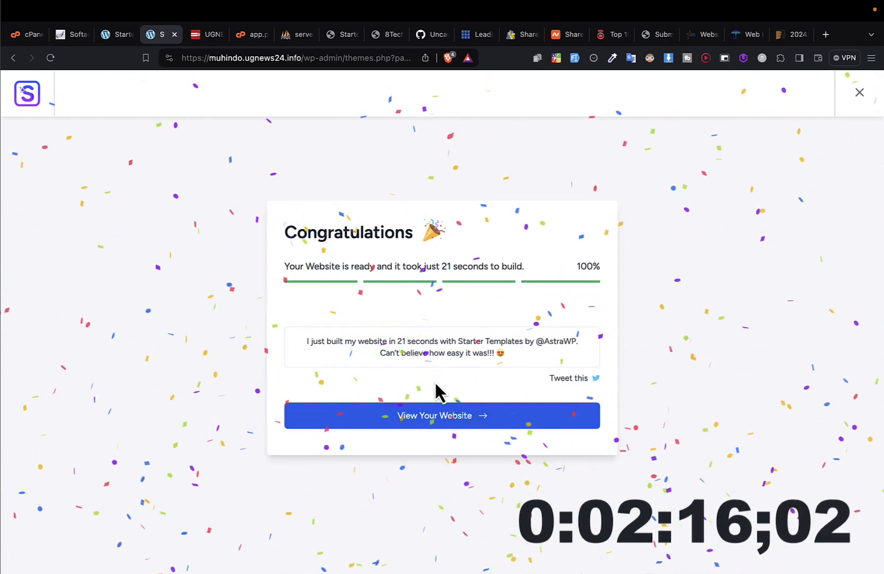
# Step: View the newly built website and look through the Home page from the hero section down to the footer
pyautogui.click(427, 416)
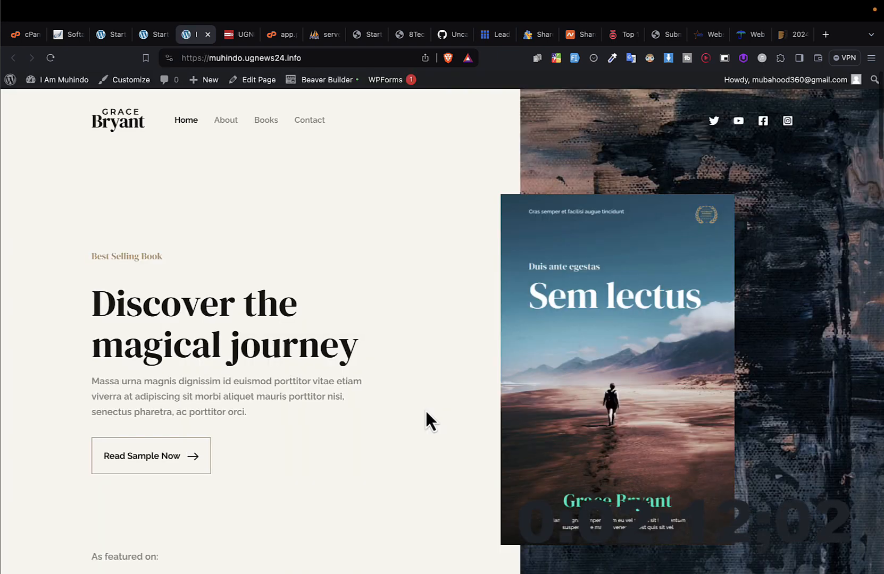
pyautogui.scroll(-5, 425, 409)
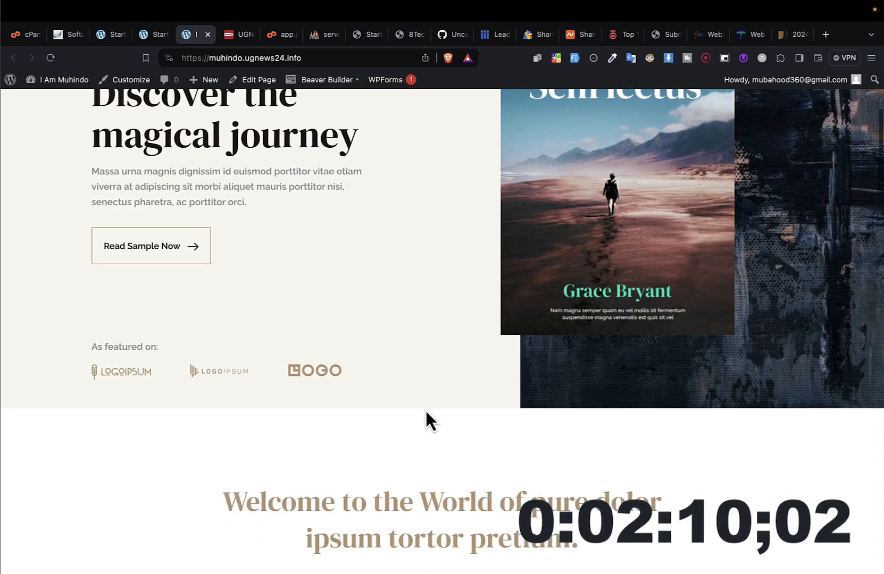
pyautogui.scroll(5, 425, 409)
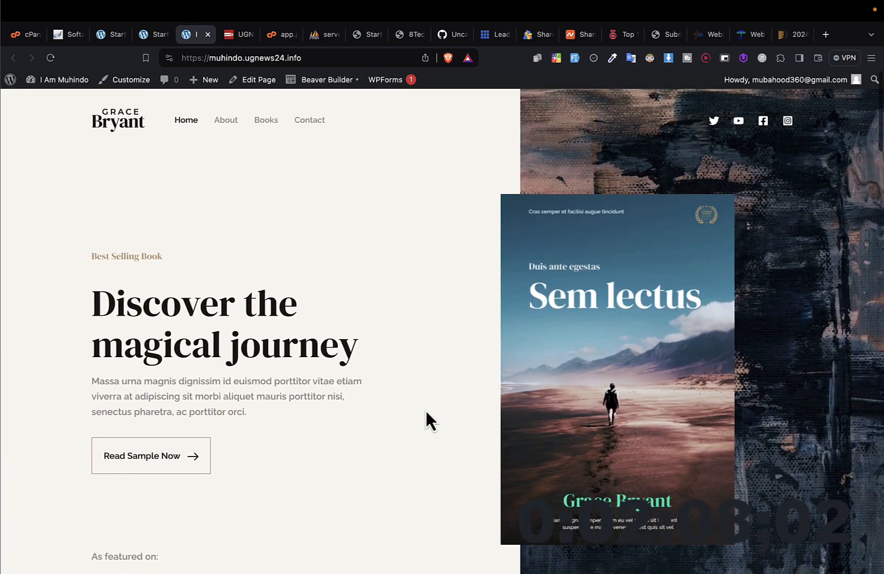
pyautogui.scroll(-1, 426, 413)
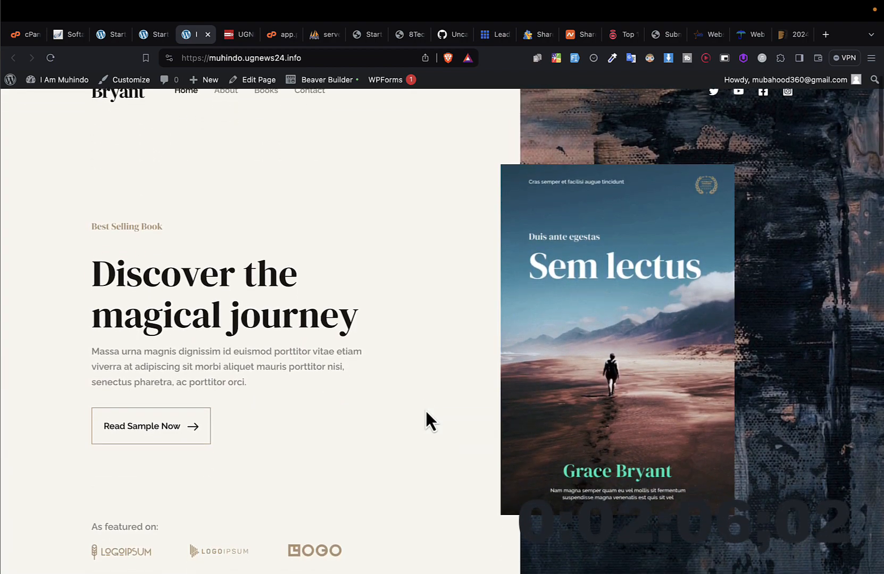
pyautogui.scroll(-4, 426, 412)
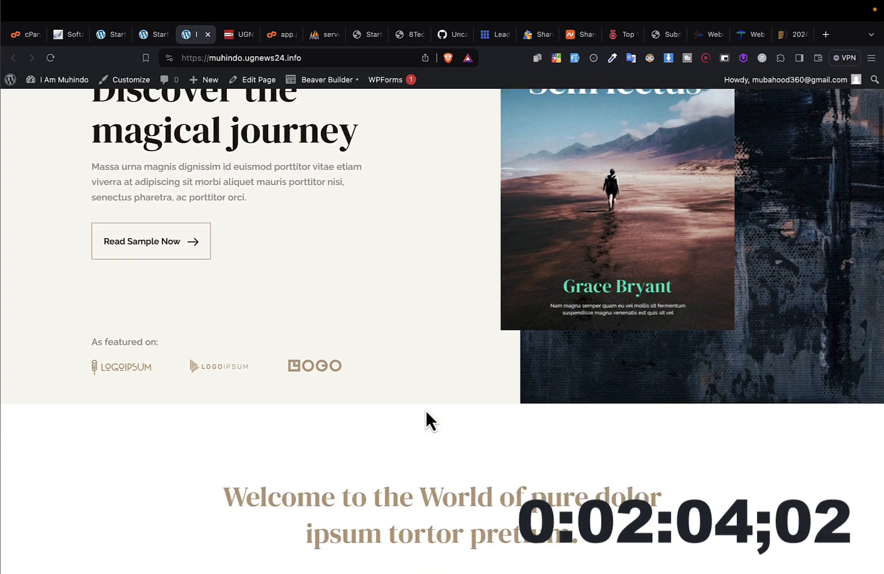
pyautogui.scroll(5, 426, 413)
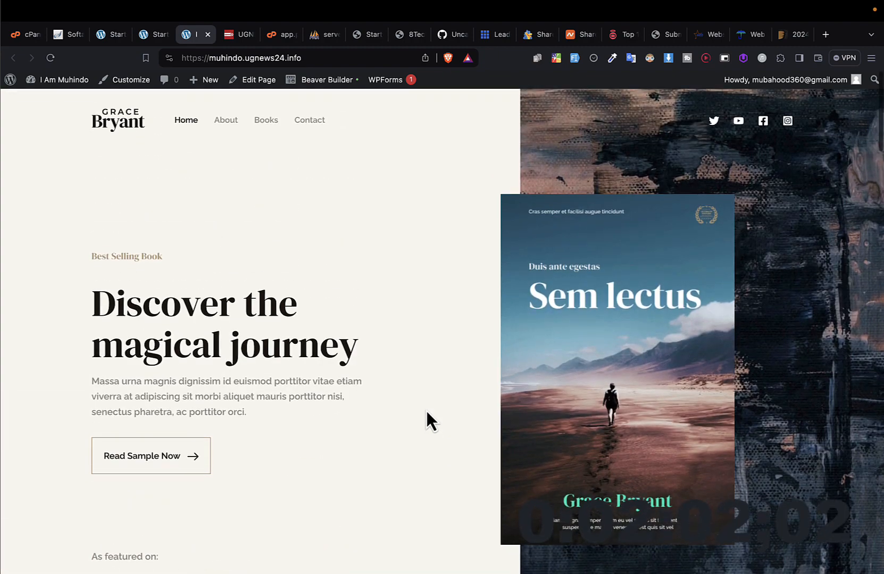
pyautogui.scroll(-10, 426, 409)
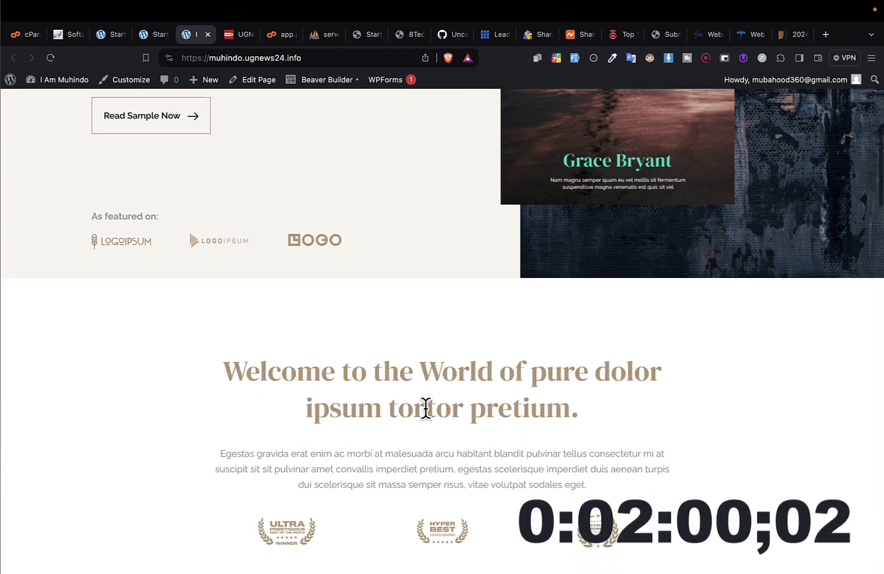
pyautogui.scroll(-12, 426, 409)
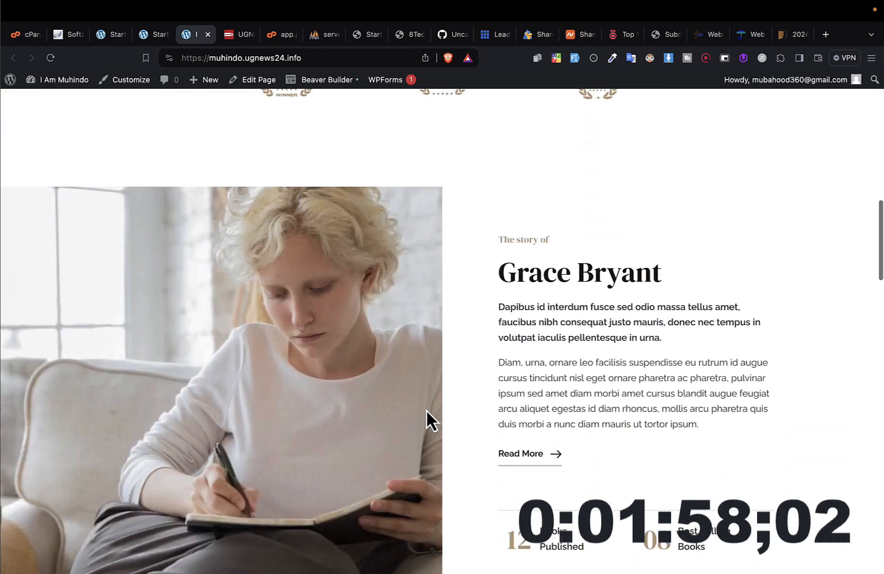
pyautogui.scroll(-20, 427, 411)
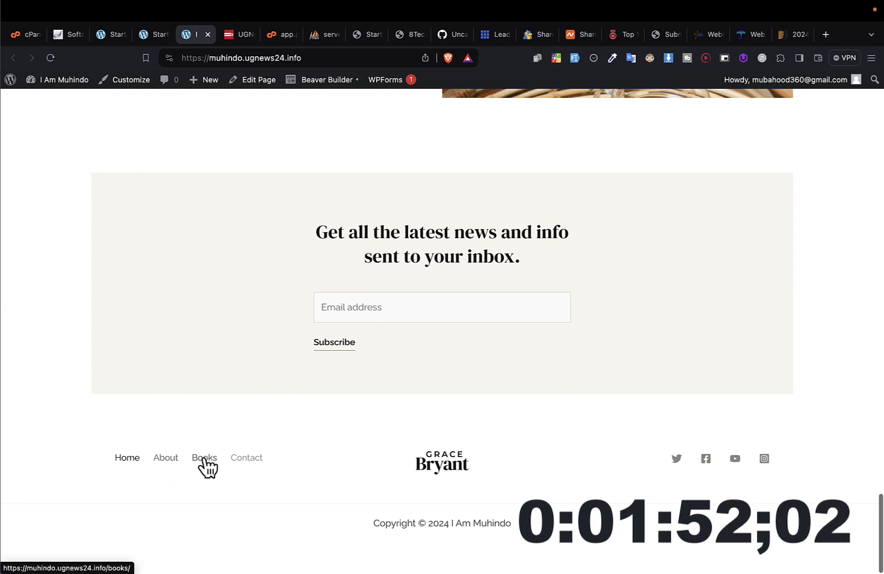
# Step: Open the site's Contact page, look through its sections, and highlight part of the main heading
pyautogui.click(252, 460)
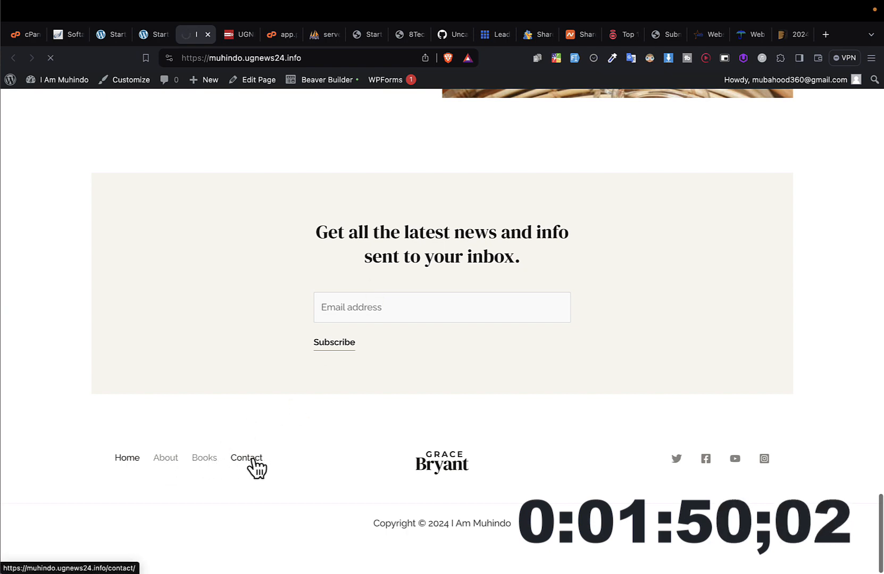
pyautogui.scroll(-5, 459, 340)
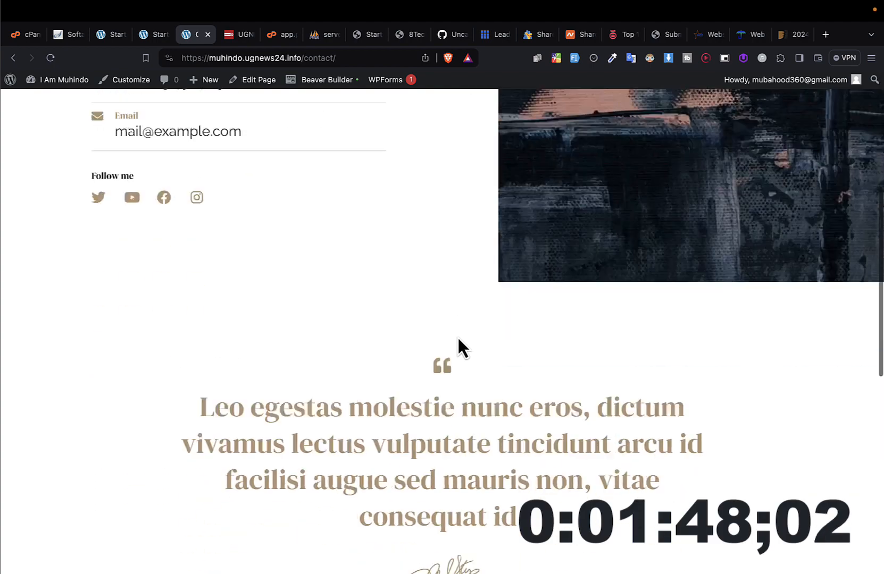
pyautogui.scroll(6, 457, 340)
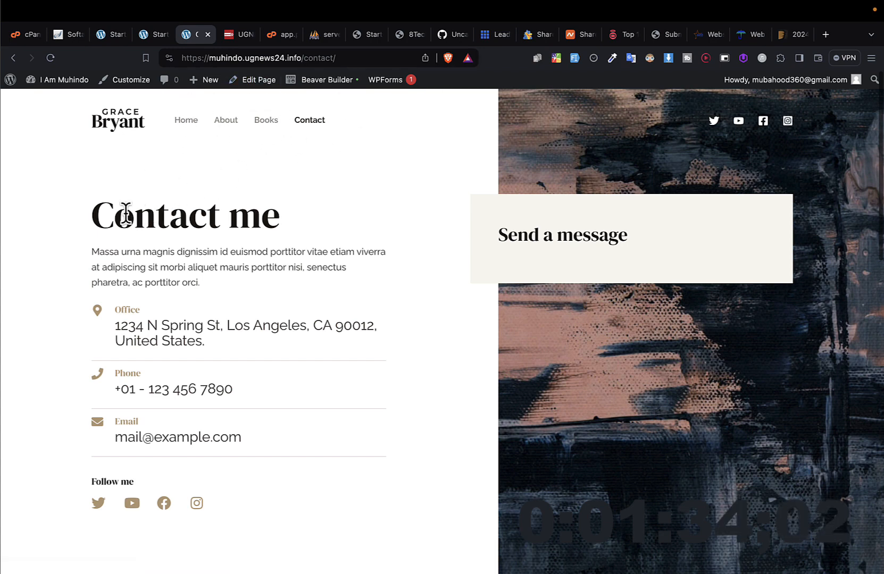
pyautogui.moveTo(125, 215); pyautogui.dragTo(274, 214)
pyautogui.doubleClick(138, 238)
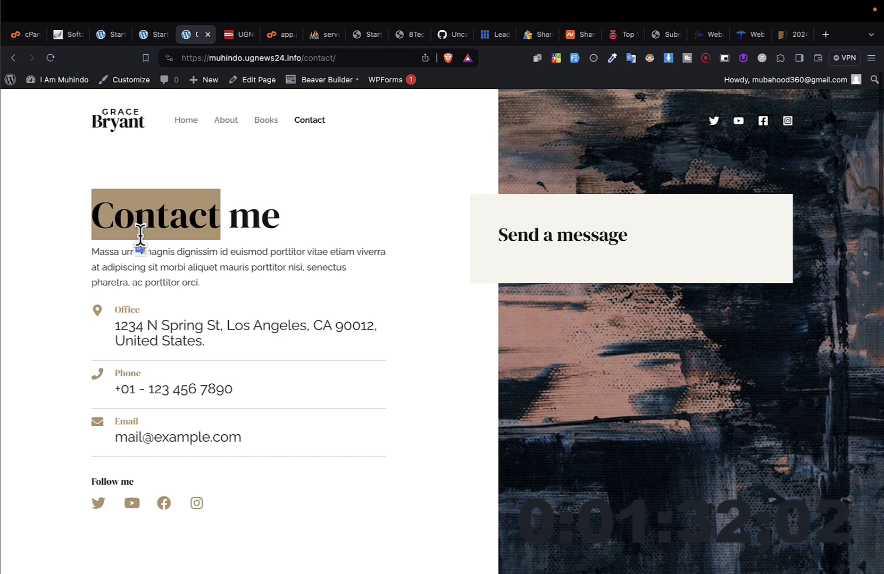
# Step: Edit the Contact page with Beaver Builder, decline the tour, change the main heading to "Contact Us", save it, and finish editing
pyautogui.click(306, 81)
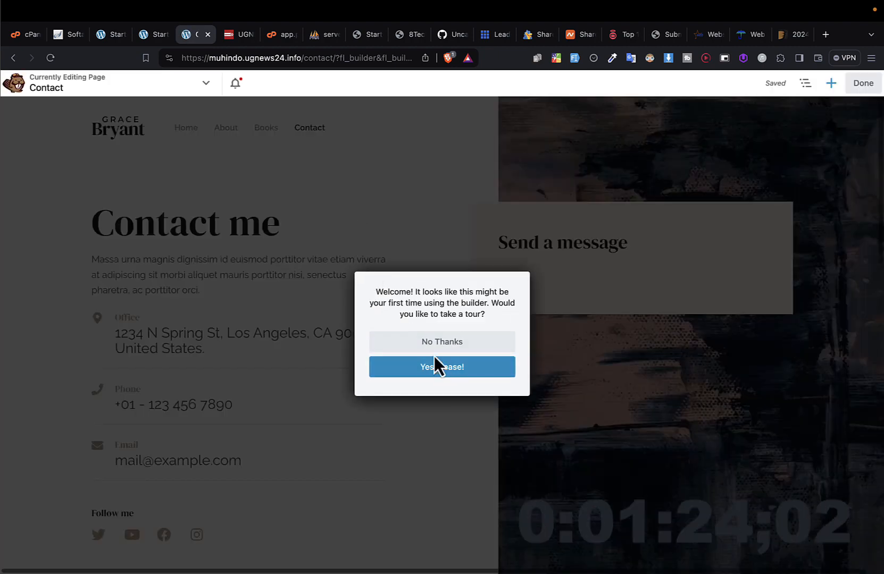
pyautogui.click(435, 345)
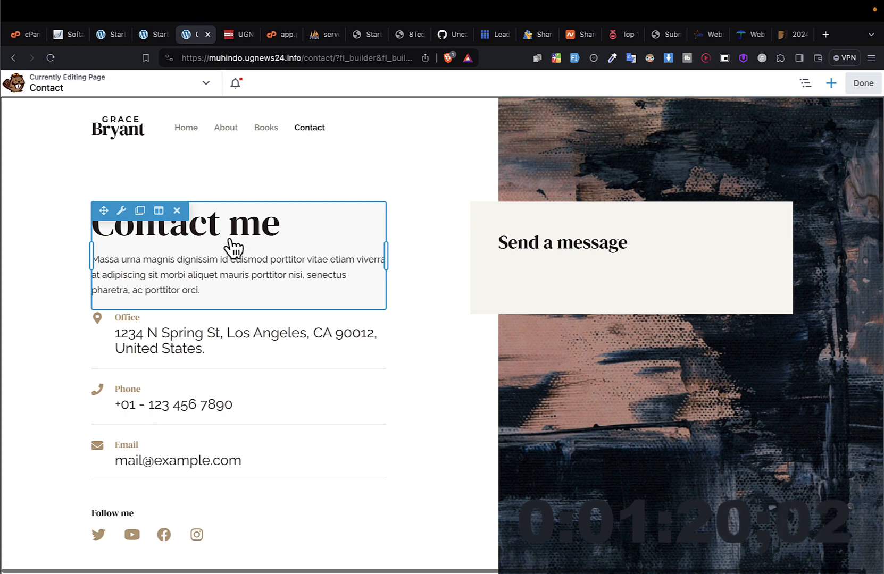
pyautogui.click(196, 242)
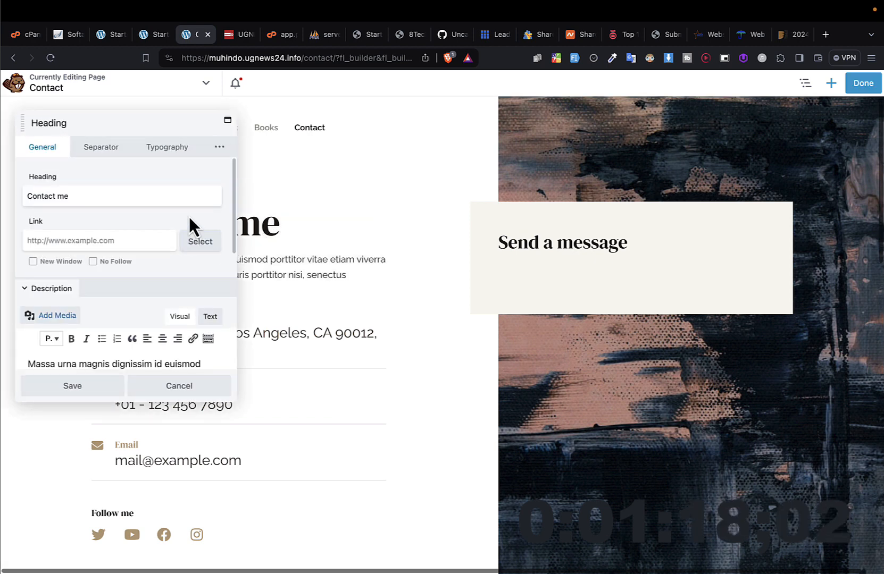
pyautogui.doubleClick(73, 198)
pyautogui.doubleClick(68, 197)
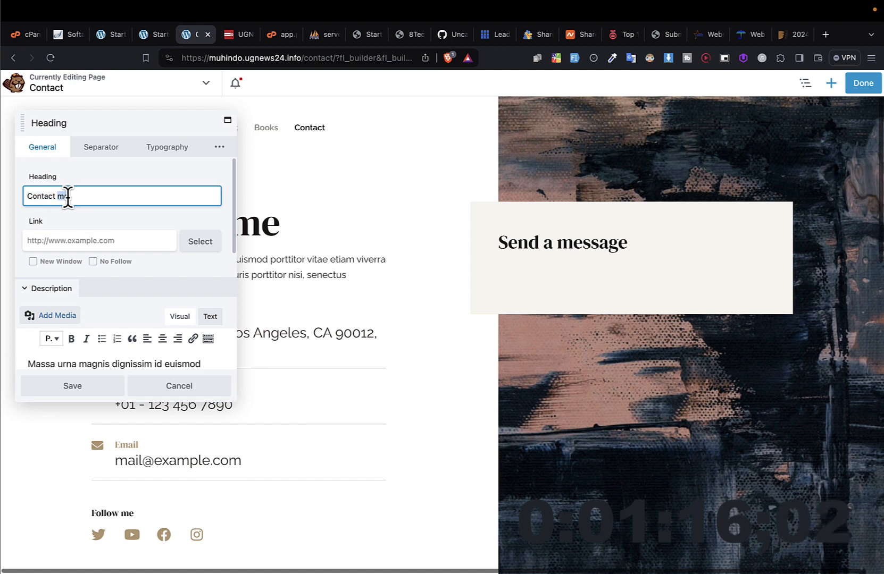
pyautogui.write('Us')
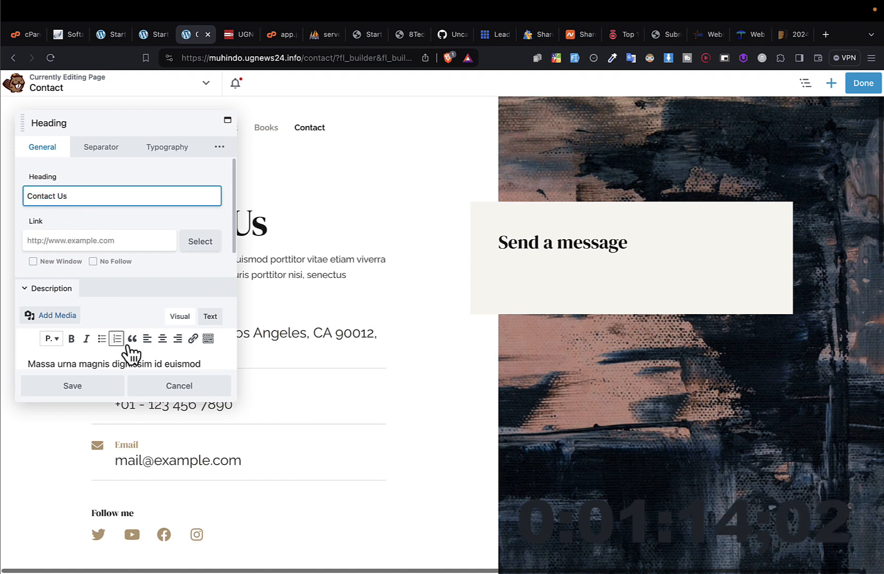
pyautogui.click(77, 388)
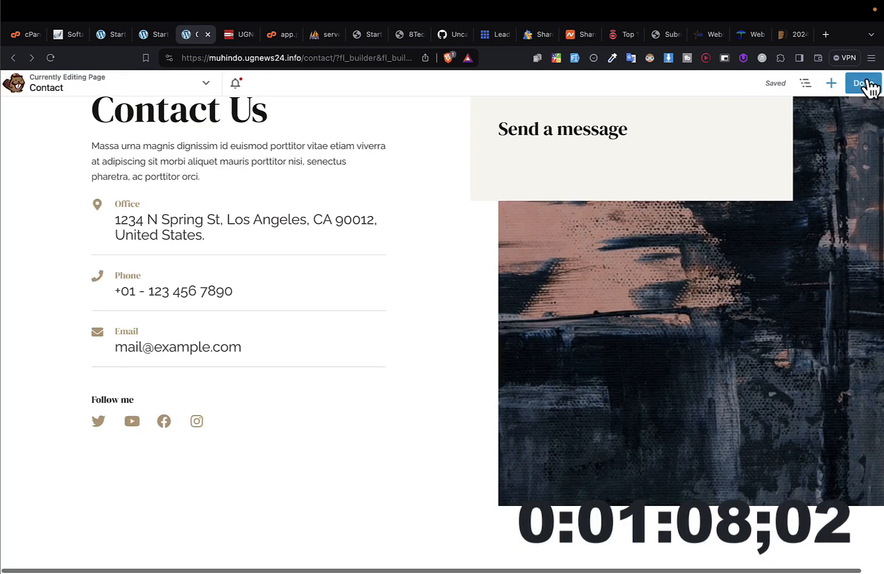
pyautogui.click(864, 83)
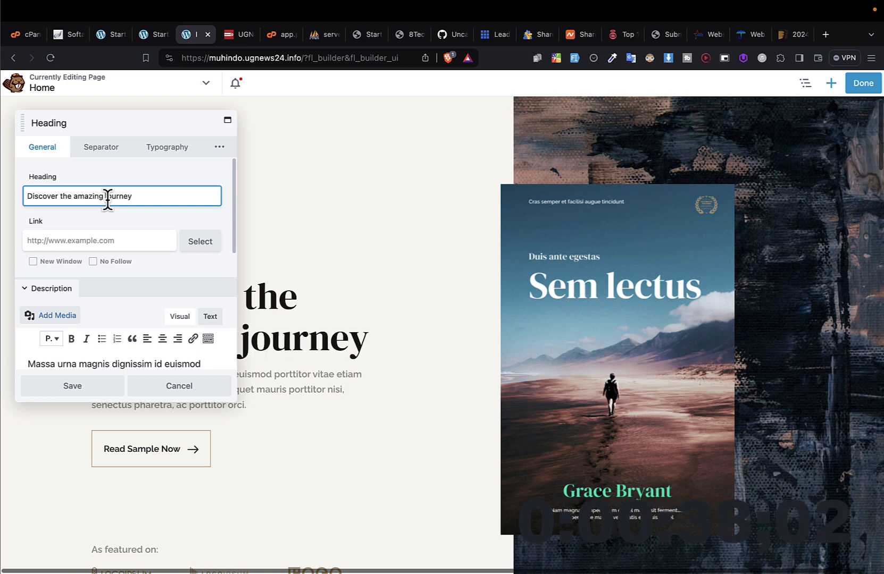
# Step: Save the Home page's main heading as "Discover the amazing journey!" and publish the page
pyautogui.click(79, 387)
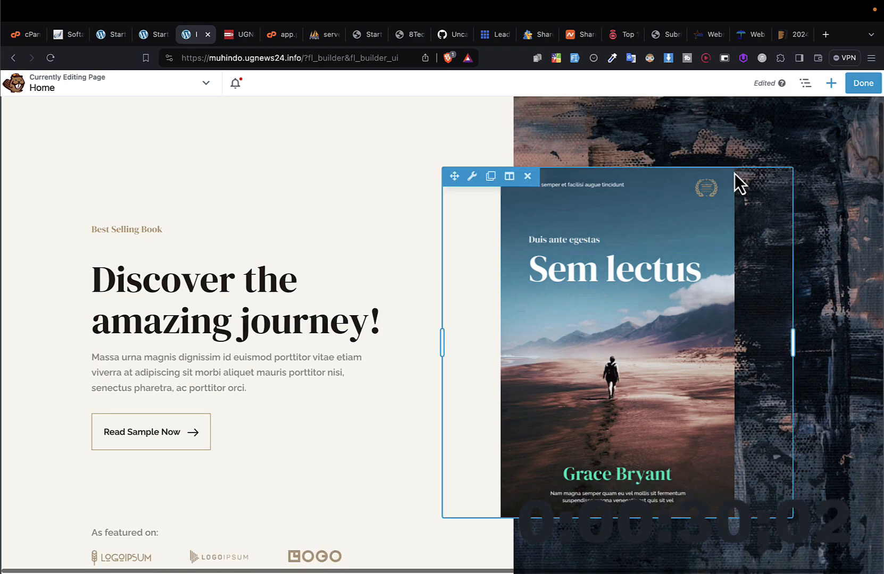
pyautogui.scroll(-20, 267, 374)
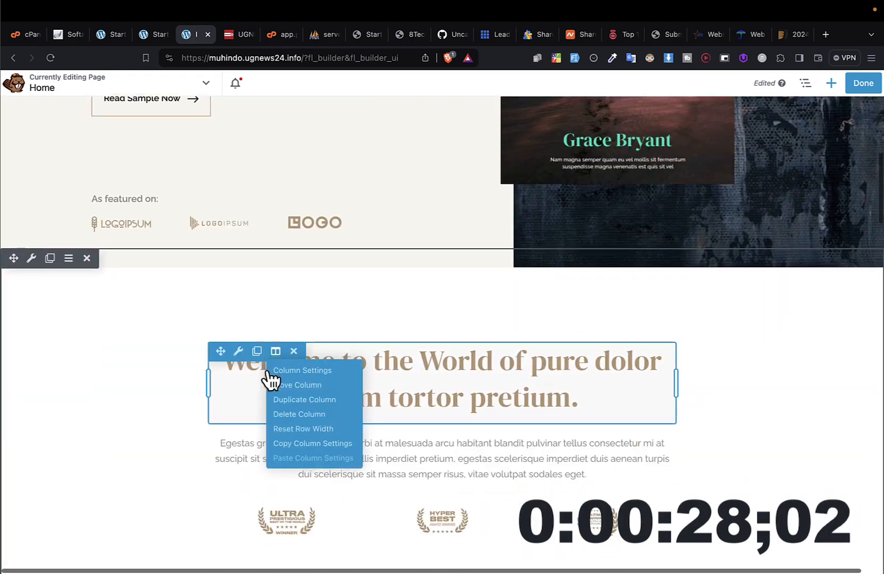
pyautogui.scroll(-5, 267, 374)
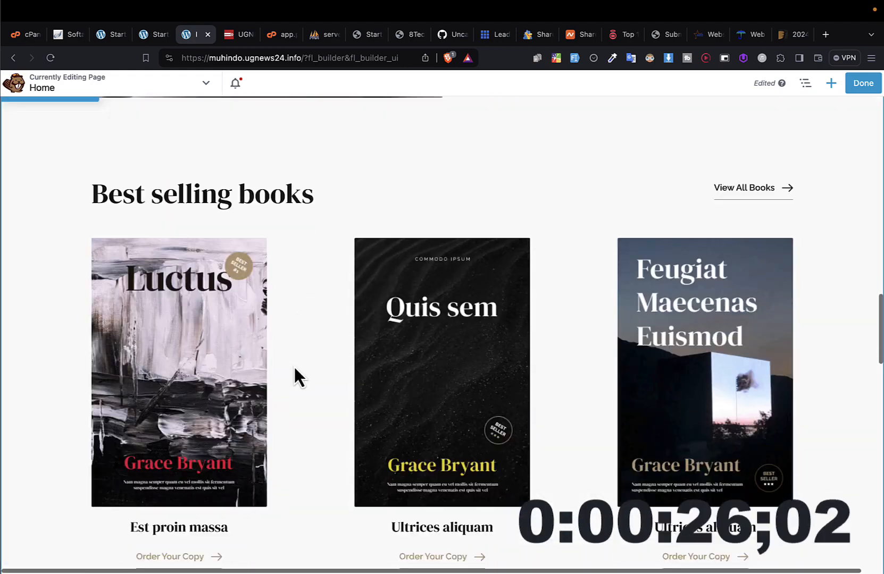
pyautogui.scroll(-13, 537, 464)
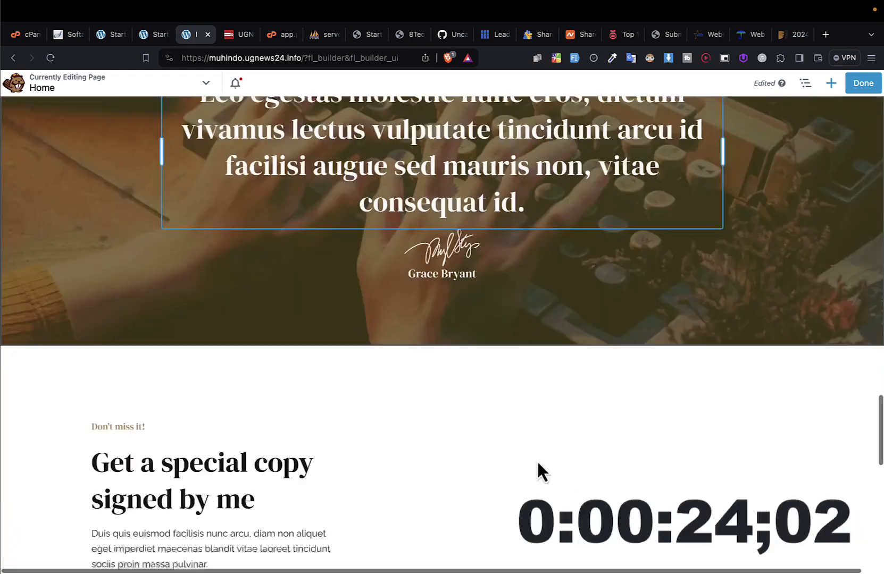
pyautogui.scroll(-2, 537, 461)
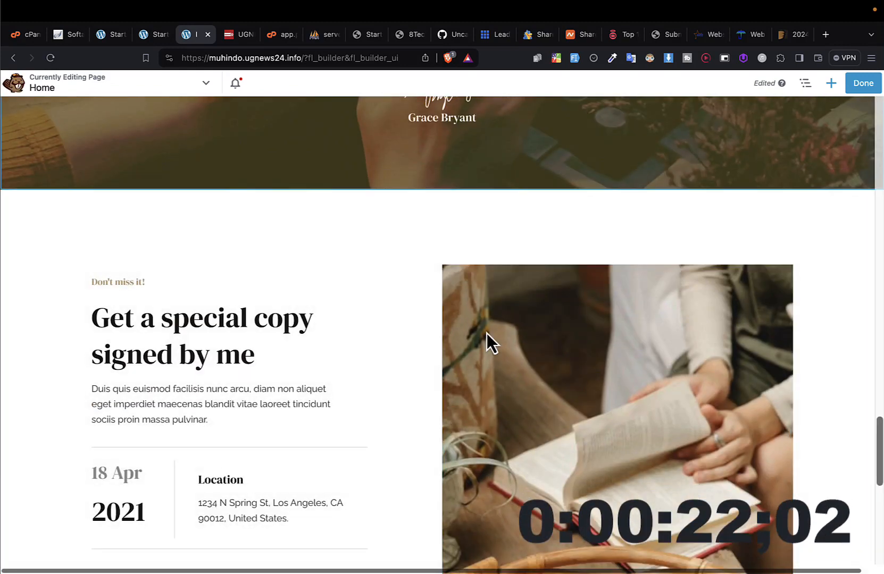
pyautogui.click(866, 92)
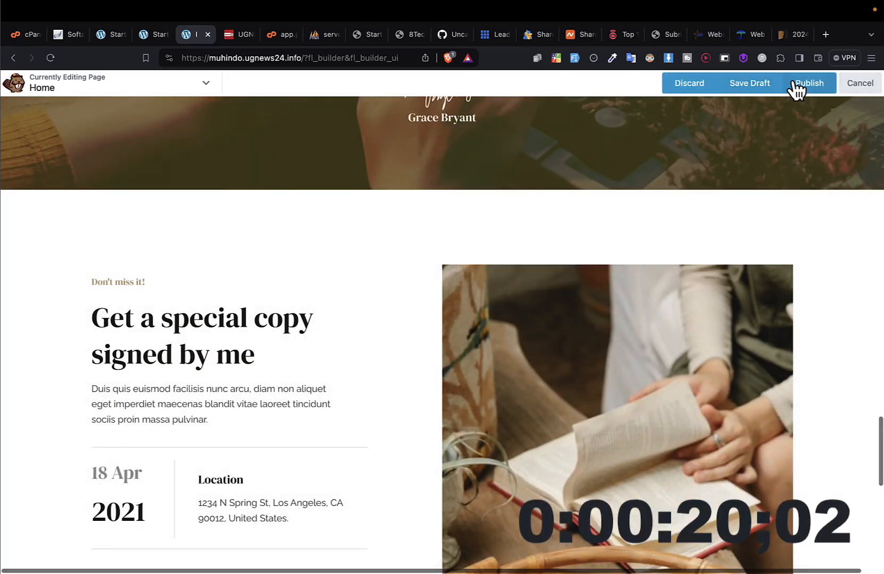
pyautogui.click(809, 89)
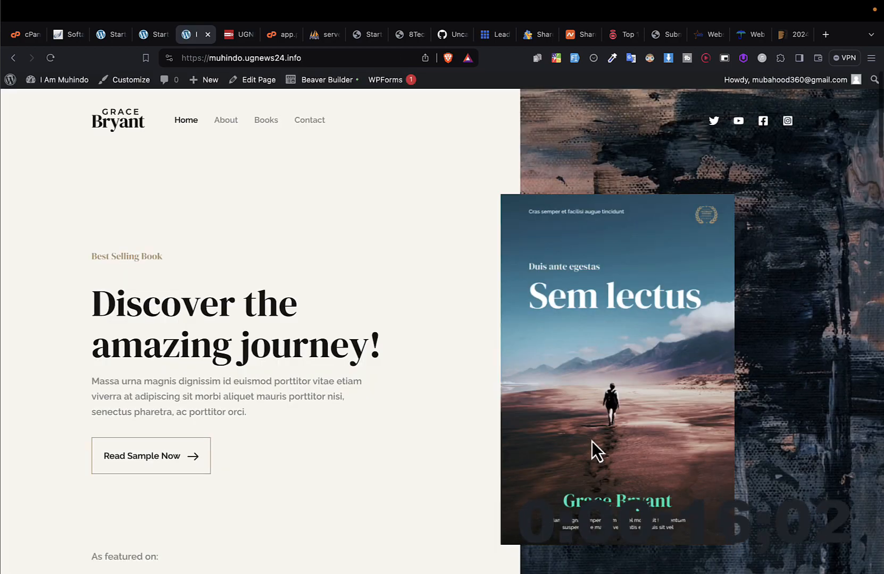
# Step: Review the published Home page and show the site's admin shortcuts
pyautogui.scroll(-15, 592, 441)
pyautogui.scroll(15, 591, 441)
pyautogui.moveTo(73, 82)
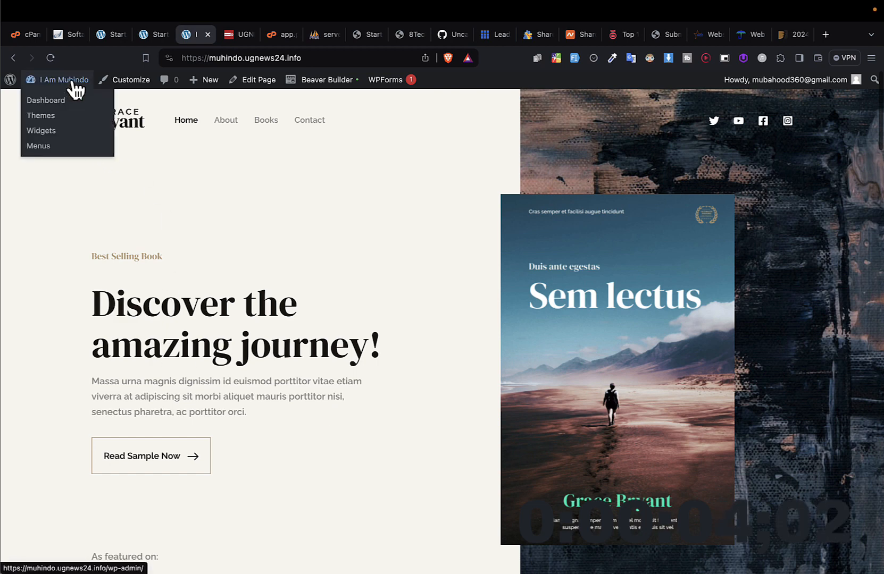